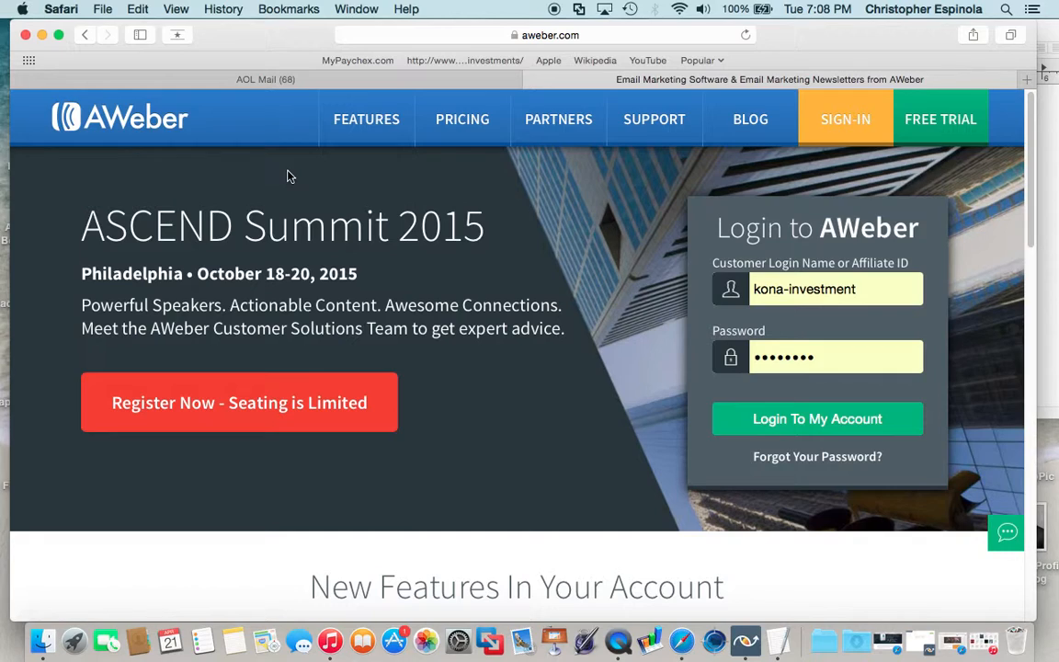
Log in to the AWeber customer account with the prefilled login details.
{"action": "key", "text": "XF86AudioRaiseVolume"}
{"action": "left_click", "coordinate": [821, 420]}
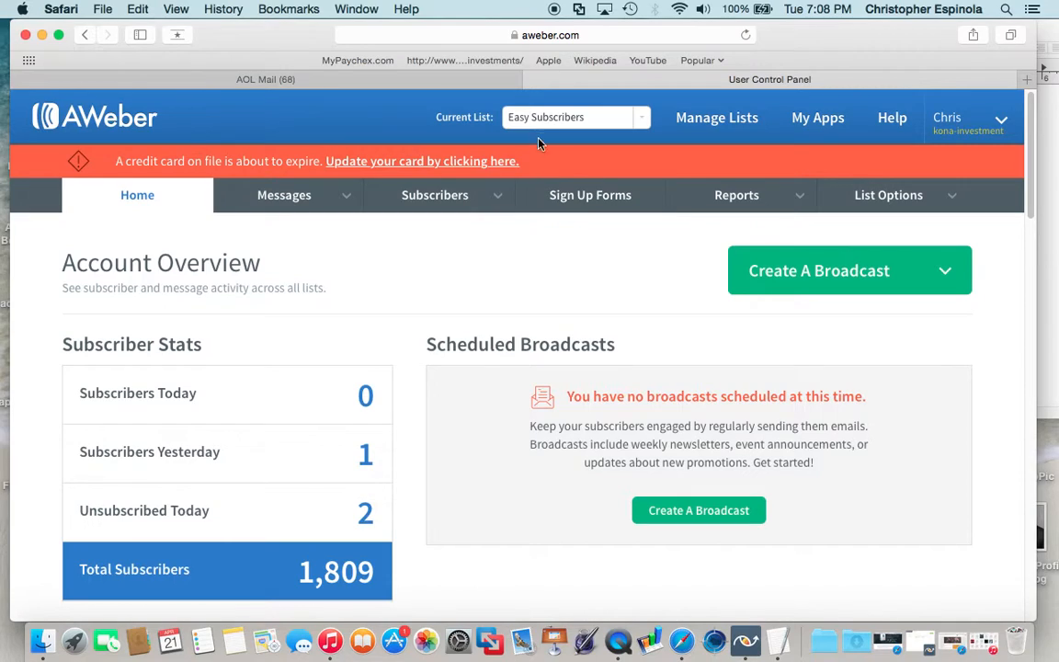
Open the Broadcasts page for the Easy Subscribers list.
{"action": "scroll", "coordinate": [479, 152], "scroll_direction": "down", "scroll_amount": 1}
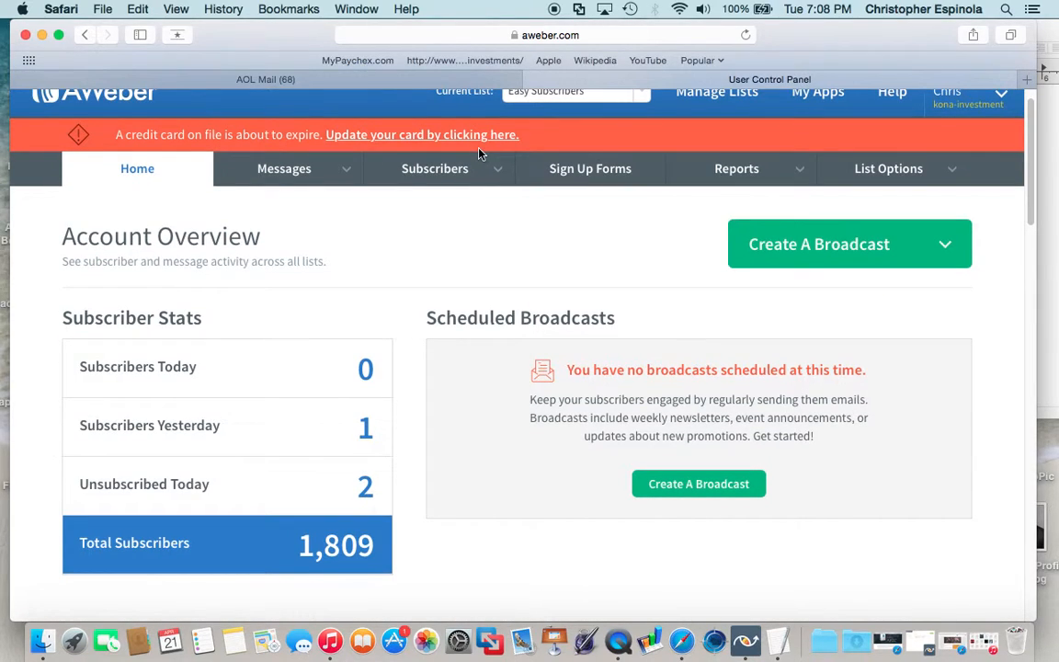
{"action": "mouse_move", "coordinate": [483, 168]}
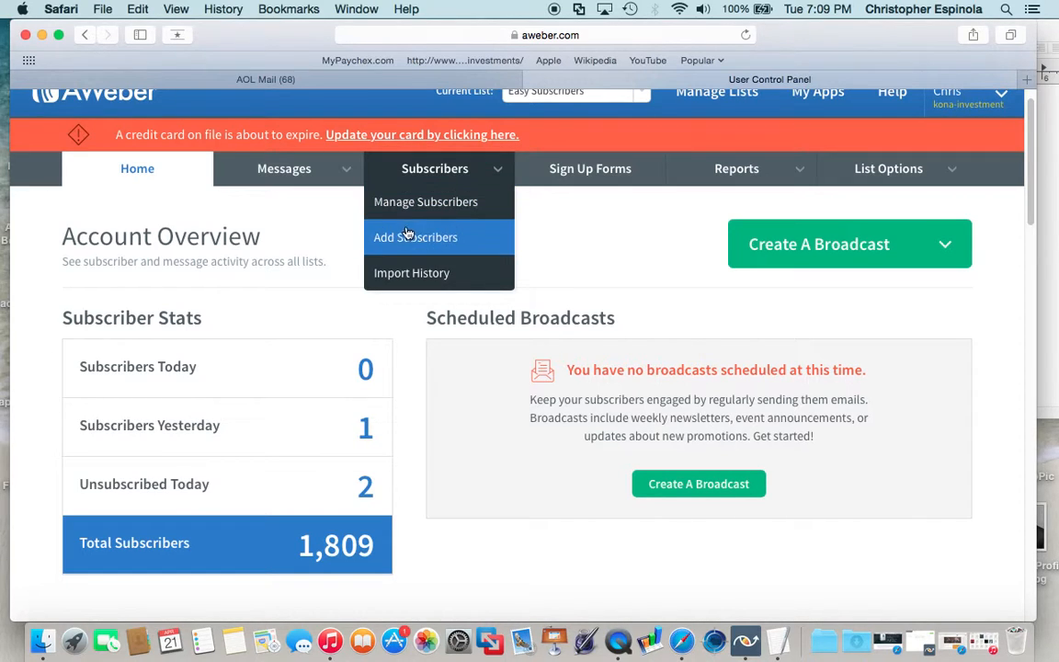
{"action": "scroll", "coordinate": [416, 259], "scroll_direction": "up", "scroll_amount": 1}
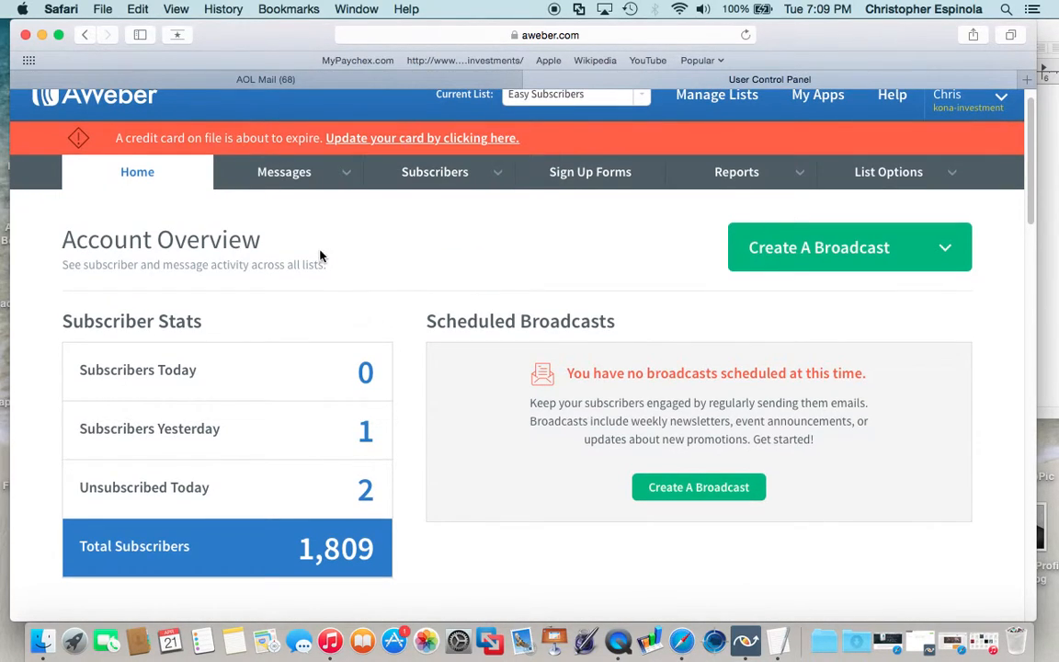
{"action": "scroll", "coordinate": [350, 283], "scroll_direction": "up", "scroll_amount": 1}
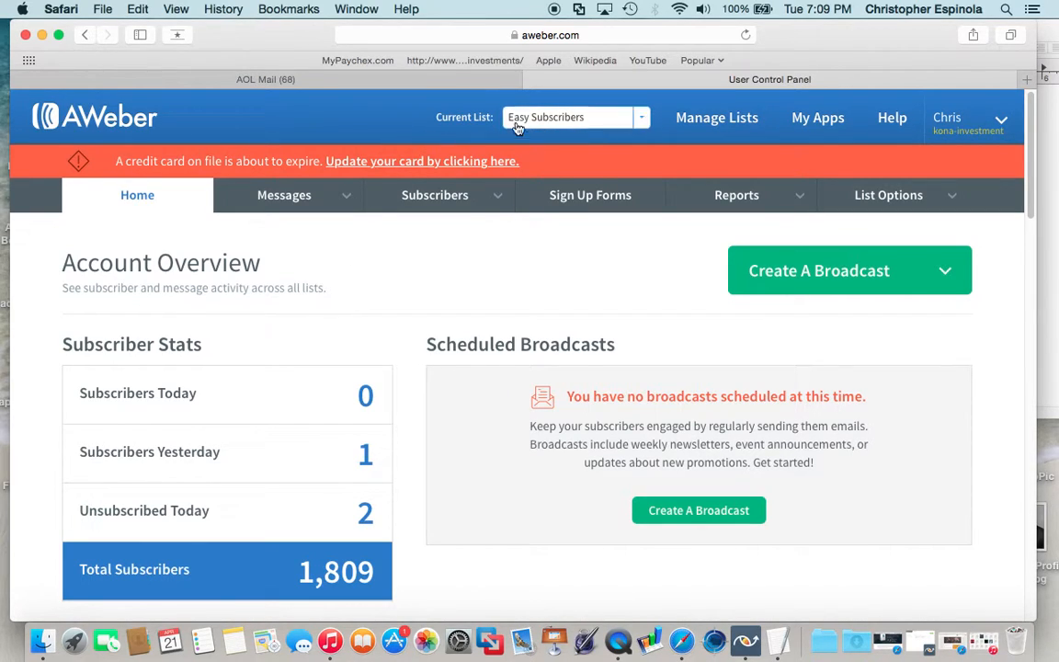
{"action": "scroll", "coordinate": [474, 111], "scroll_direction": "down", "scroll_amount": 1}
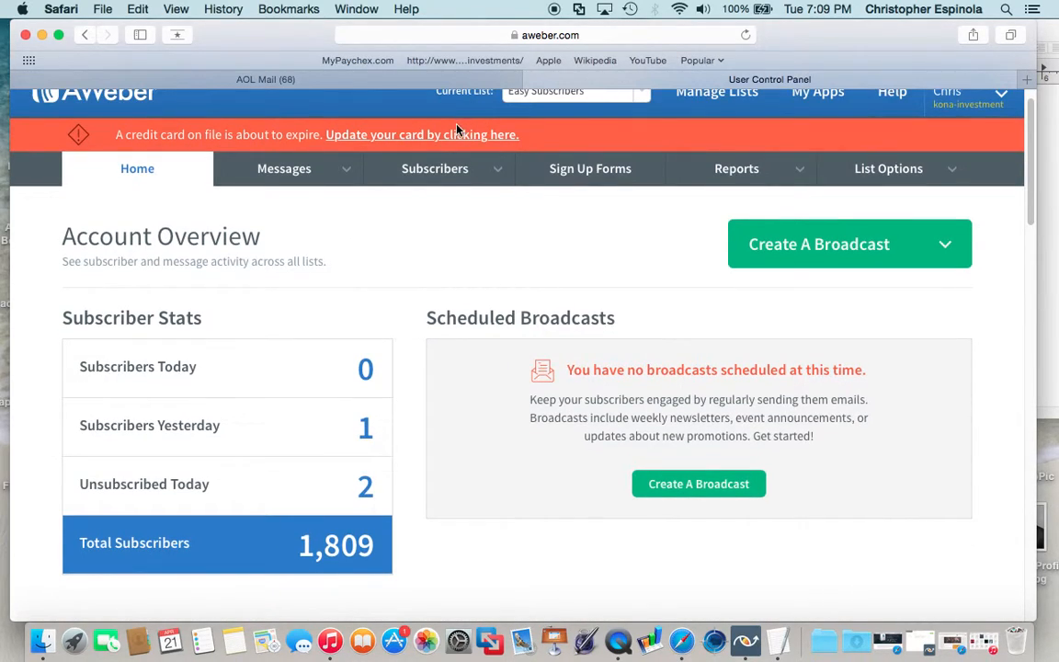
{"action": "mouse_move", "coordinate": [311, 178]}
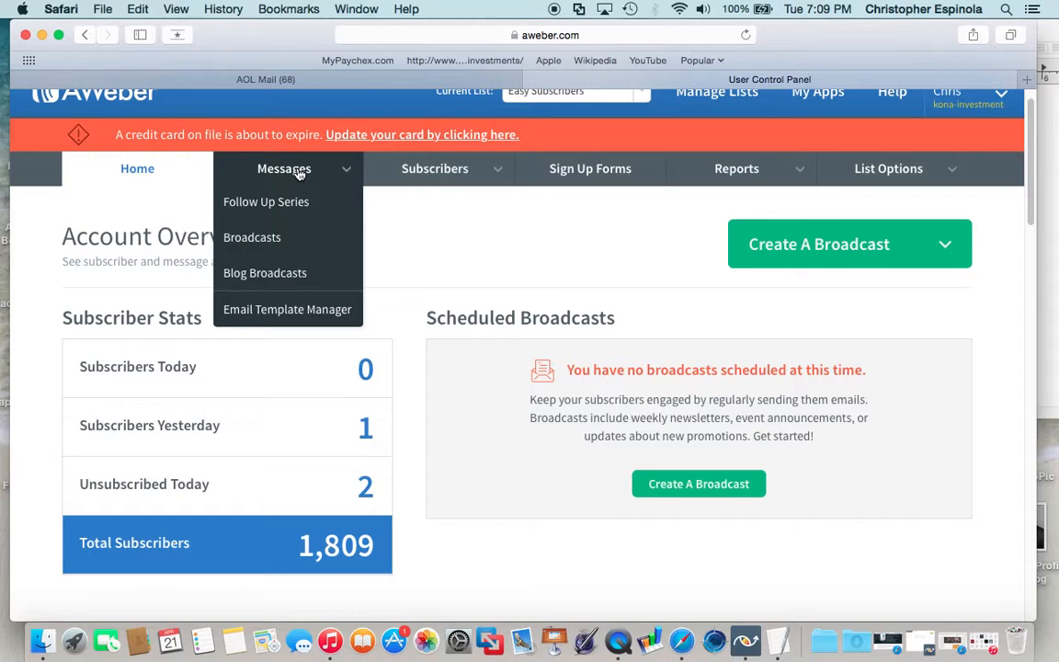
{"action": "left_click", "coordinate": [253, 241]}
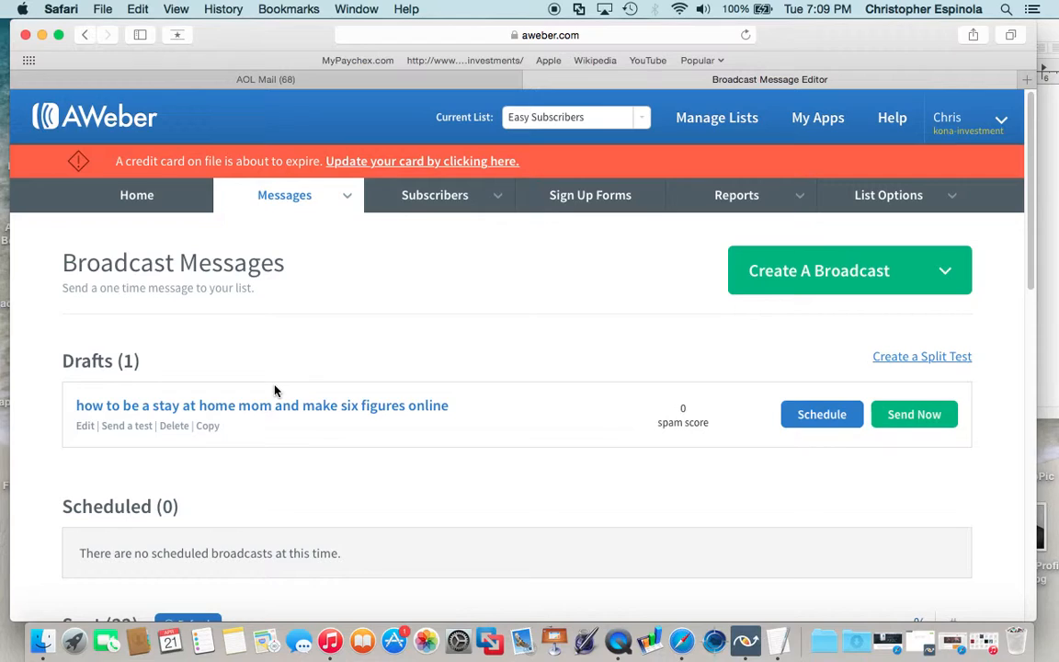
{"action": "left_click", "coordinate": [823, 278]}
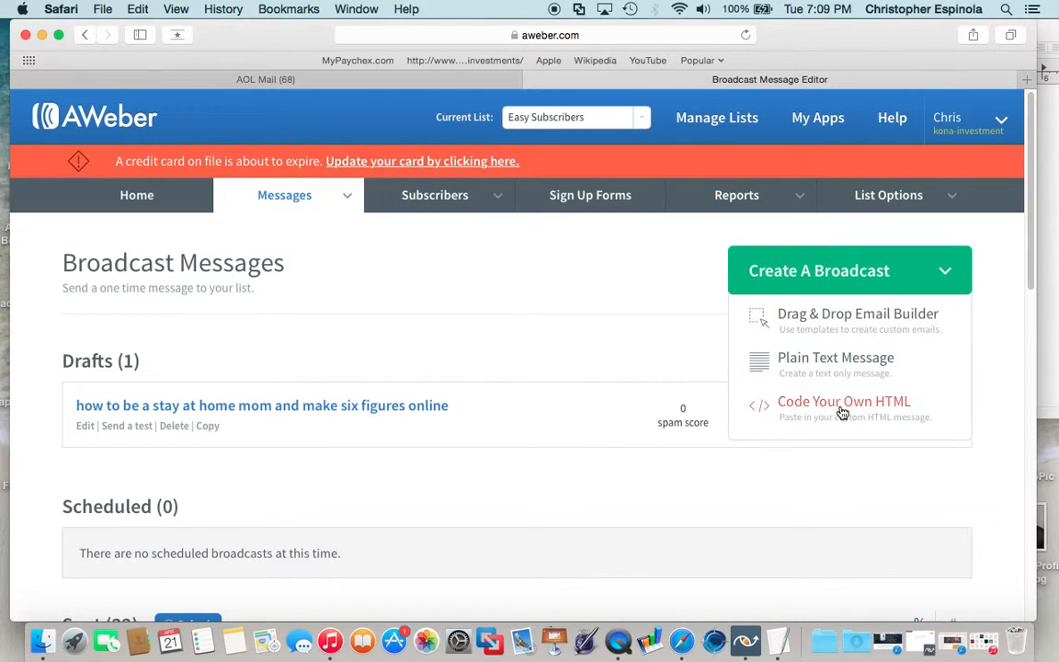
{"action": "left_click", "coordinate": [520, 251]}
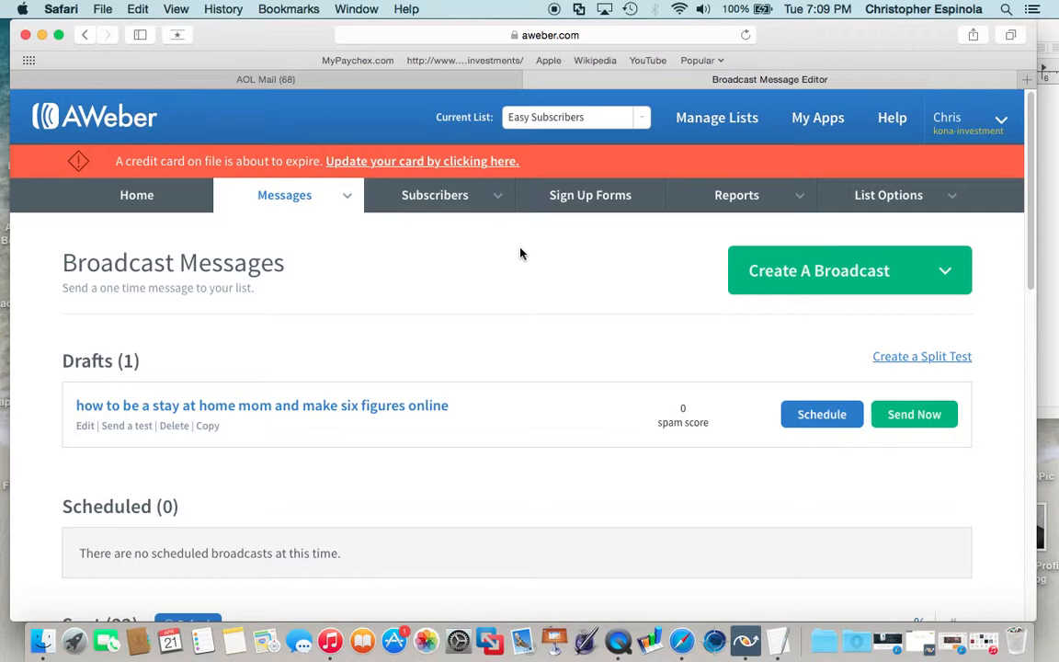
{"action": "left_click", "coordinate": [637, 34]}
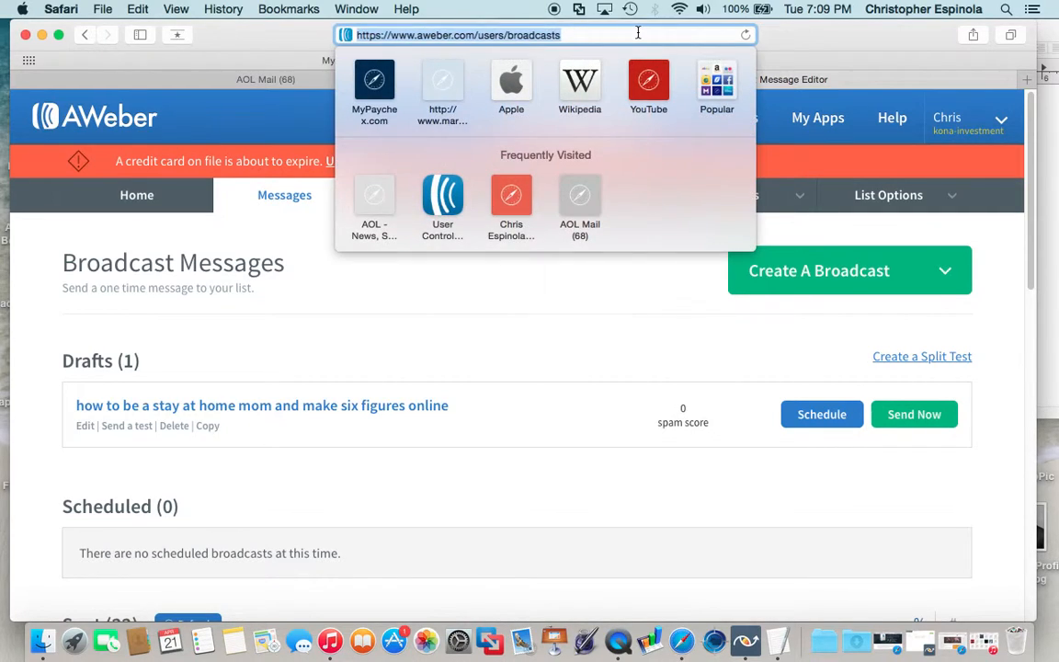
{"action": "left_click", "coordinate": [593, 33]}
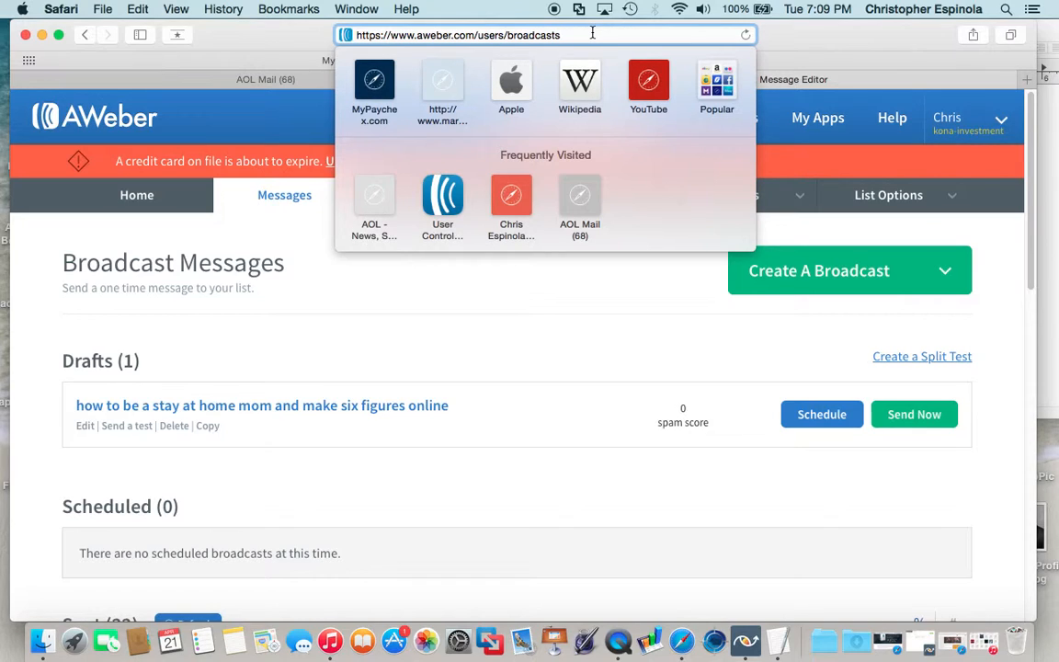
{"action": "type", "text": "/add"}
{"action": "key", "text": "Return"}
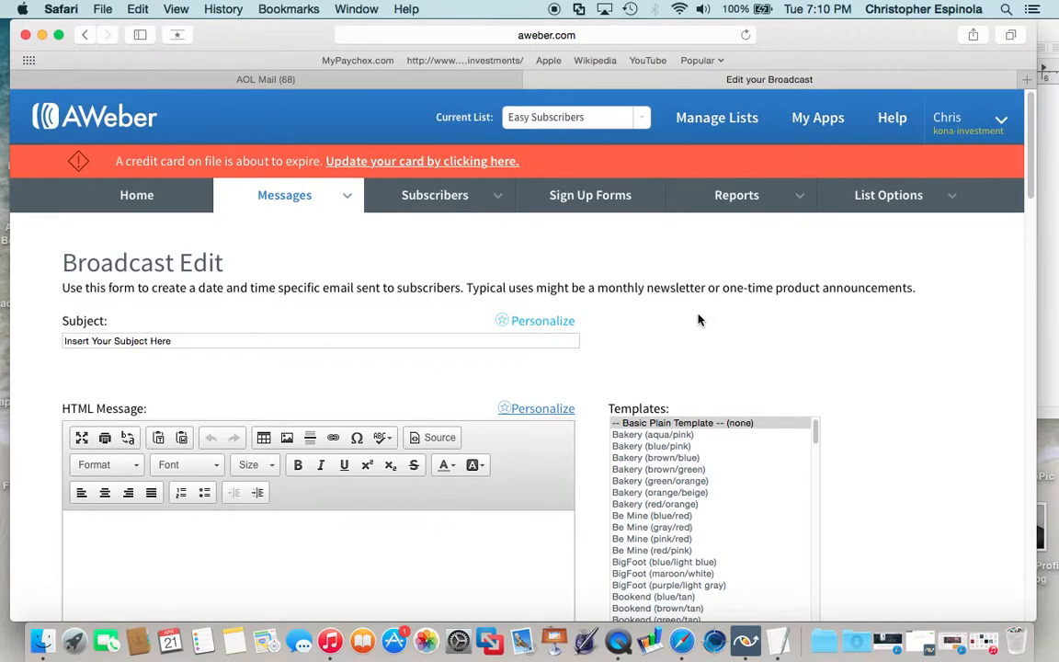
Look over the broadcast form, from the subject and HTML message down to the plain text message and scheduler.
{"action": "scroll", "coordinate": [649, 305], "scroll_direction": "down", "scroll_amount": 1}
{"action": "scroll", "coordinate": [612, 302], "scroll_direction": "down", "scroll_amount": 1}
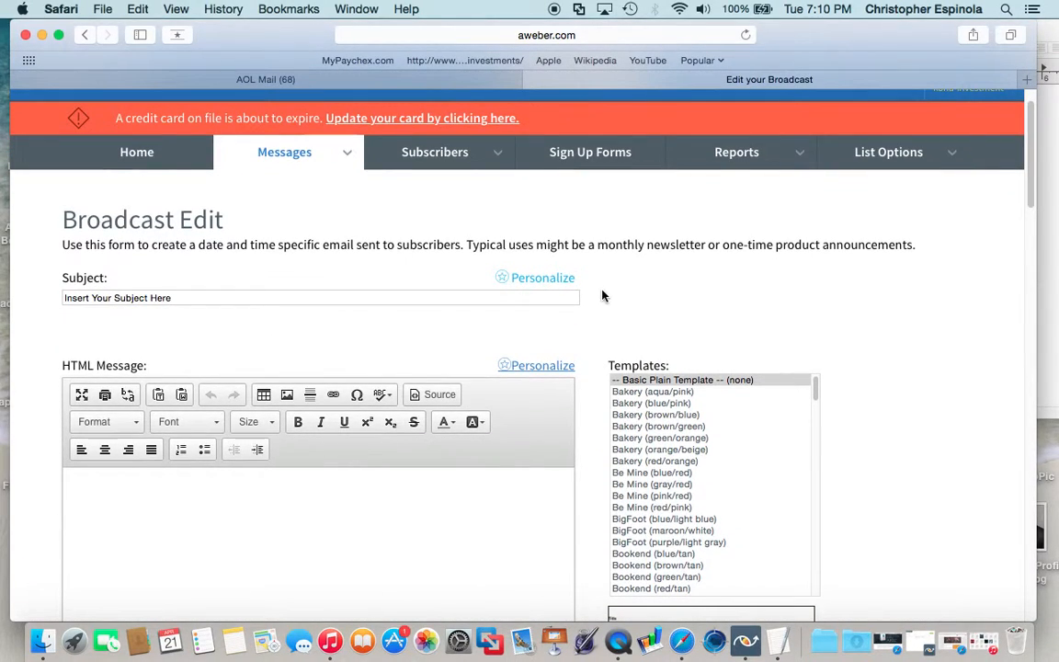
{"action": "scroll", "coordinate": [581, 281], "scroll_direction": "down", "scroll_amount": 10}
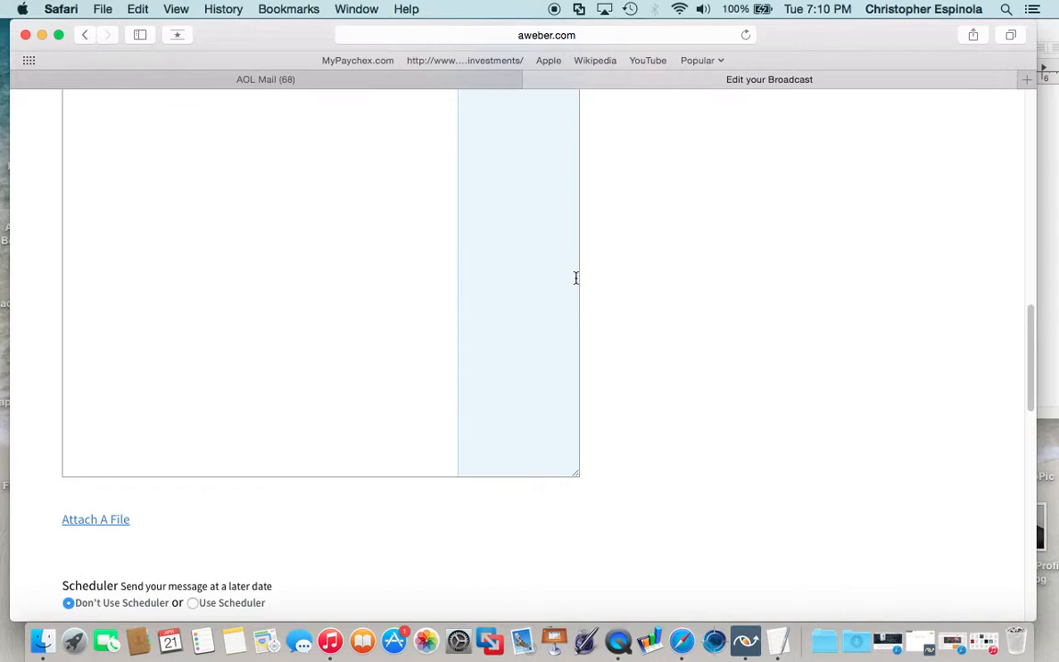
{"action": "scroll", "coordinate": [576, 278], "scroll_direction": "up", "scroll_amount": 3}
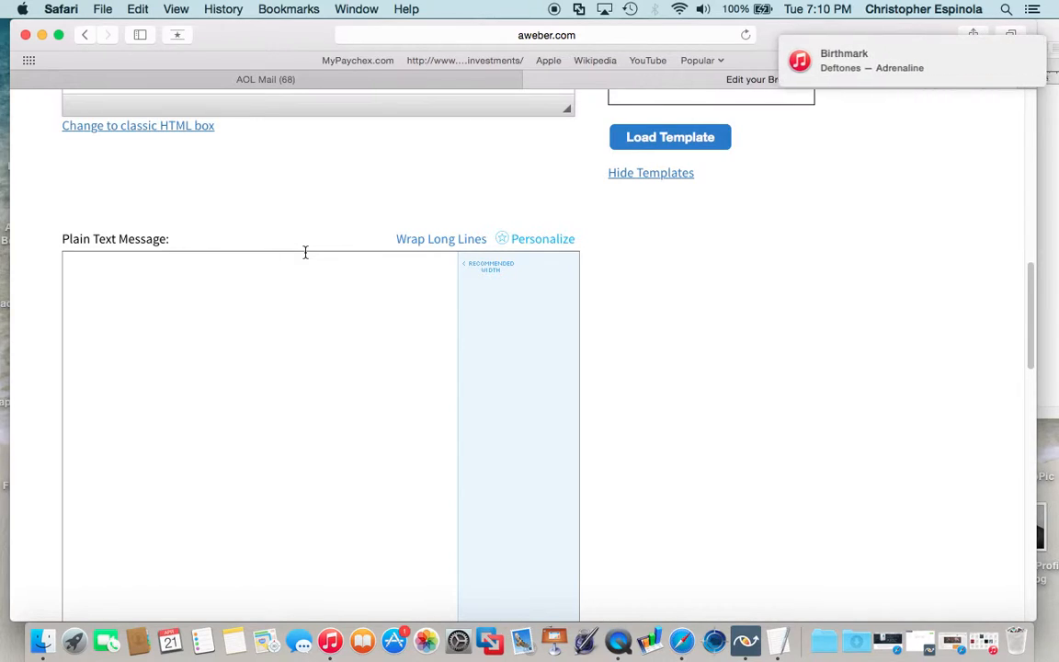
{"action": "mouse_move", "coordinate": [891, 39]}
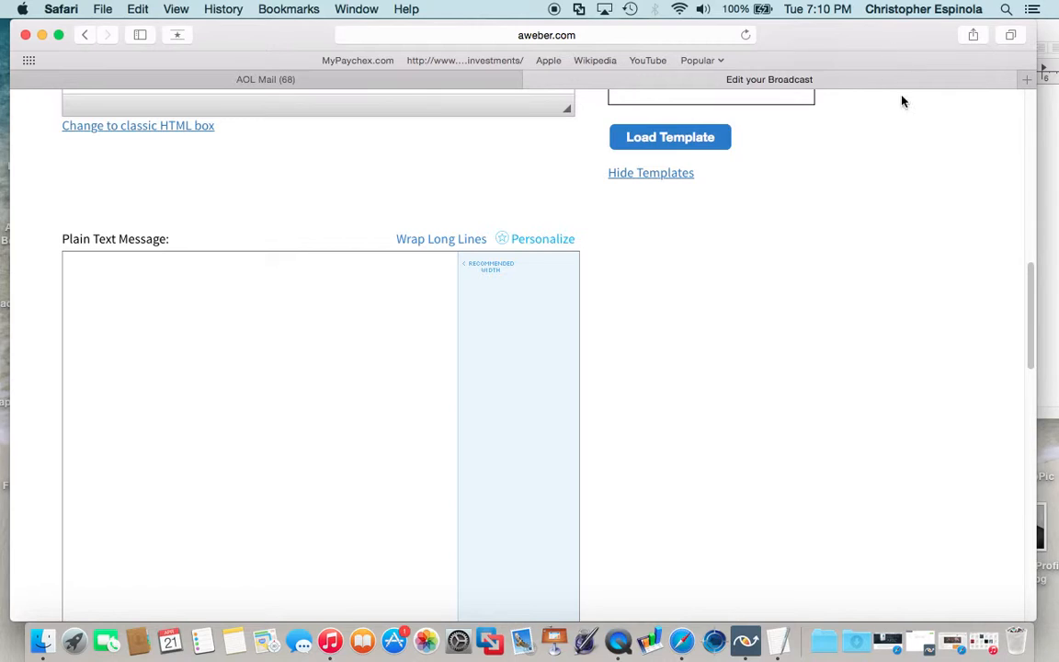
{"action": "scroll", "coordinate": [817, 241], "scroll_direction": "up", "scroll_amount": 1}
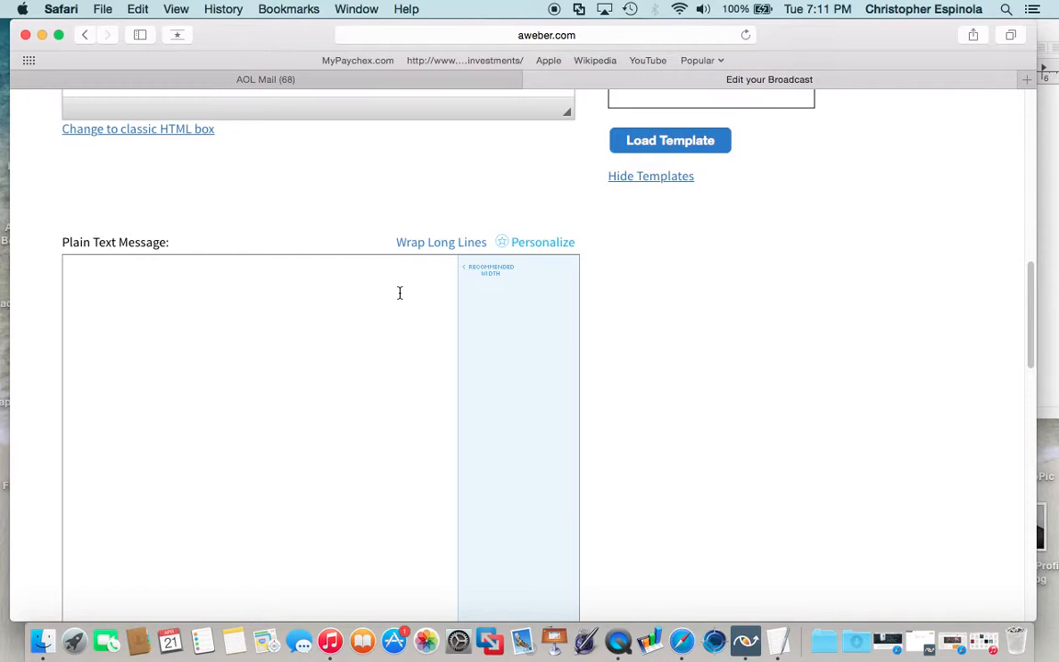
{"action": "scroll", "coordinate": [367, 276], "scroll_direction": "down", "scroll_amount": 1}
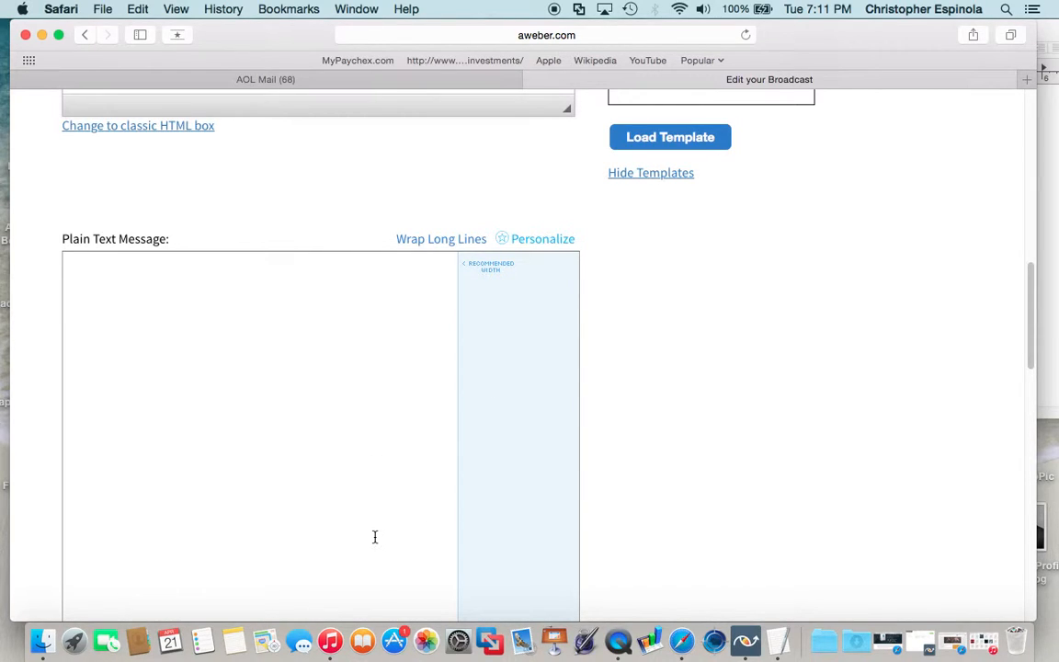
{"action": "scroll", "coordinate": [373, 533], "scroll_direction": "down", "scroll_amount": 3}
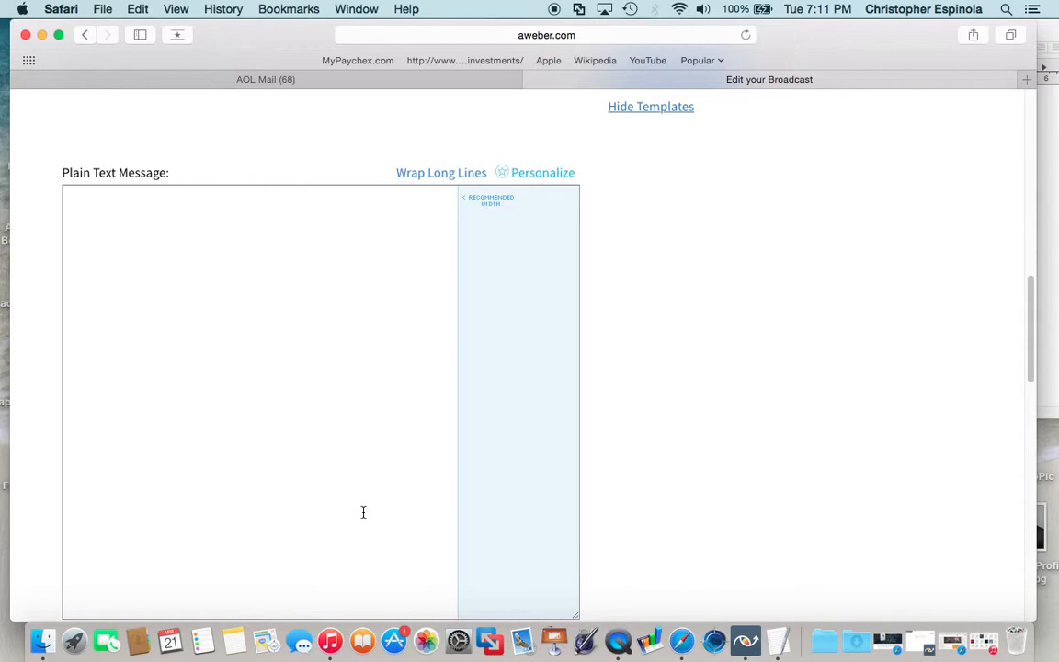
Switch to the SSlist document in TextEdit and copy the email text from "Internet Jobs, are they real?" through the signature.
{"action": "left_click_drag", "start_coordinate": [907, 40], "coordinate": [860, 80]}
{"action": "left_click", "coordinate": [821, 27]}
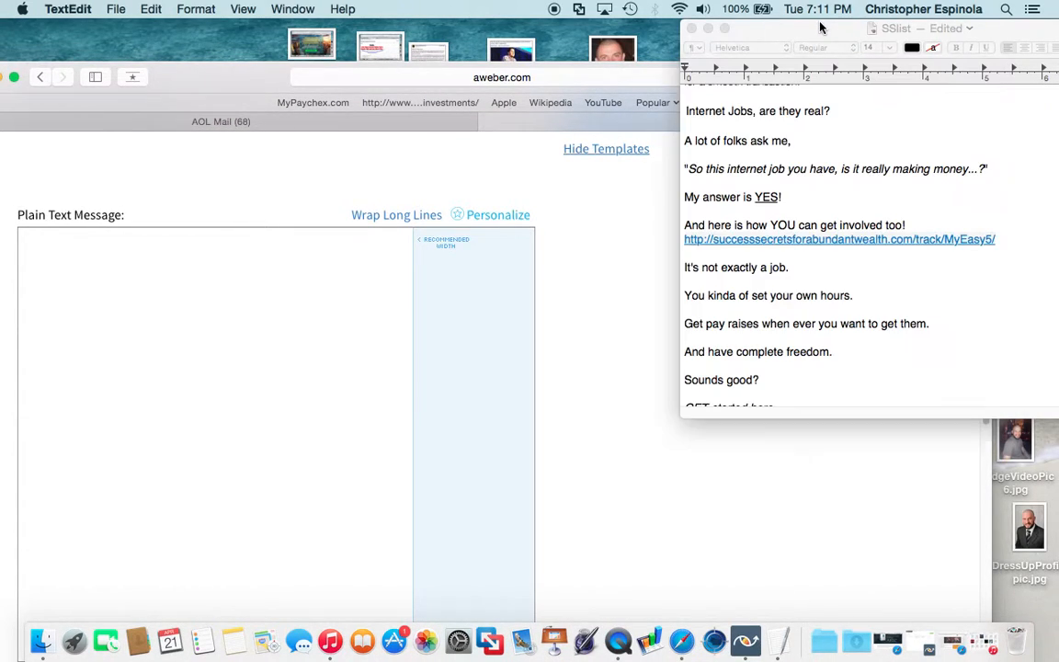
{"action": "left_click_drag", "start_coordinate": [733, 28], "coordinate": [646, 28]}
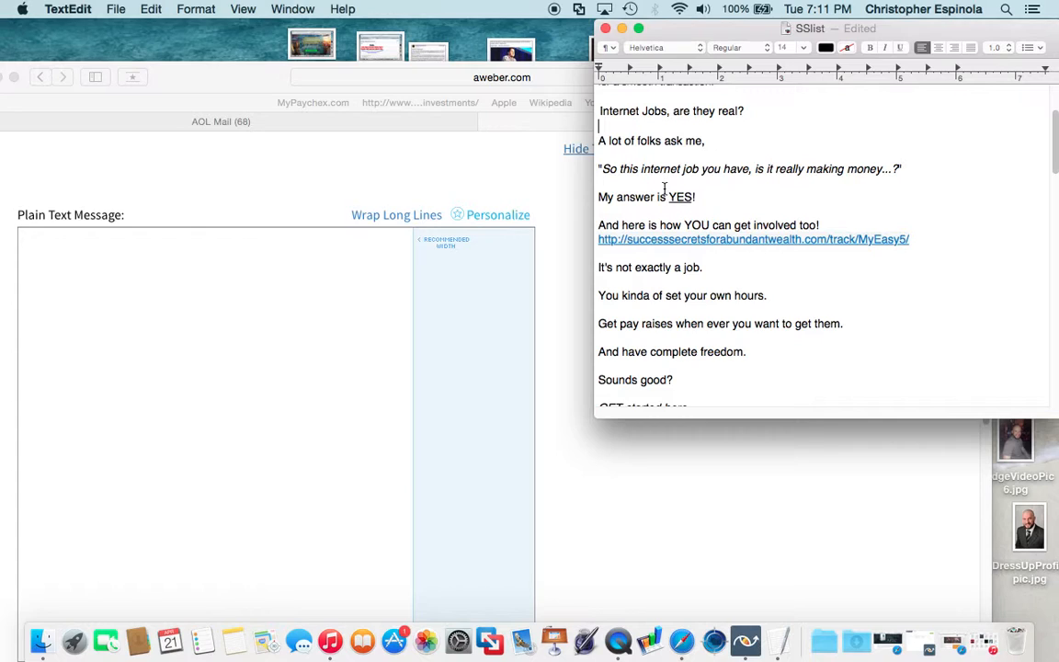
{"action": "left_click_drag", "start_coordinate": [770, 31], "coordinate": [763, 31]}
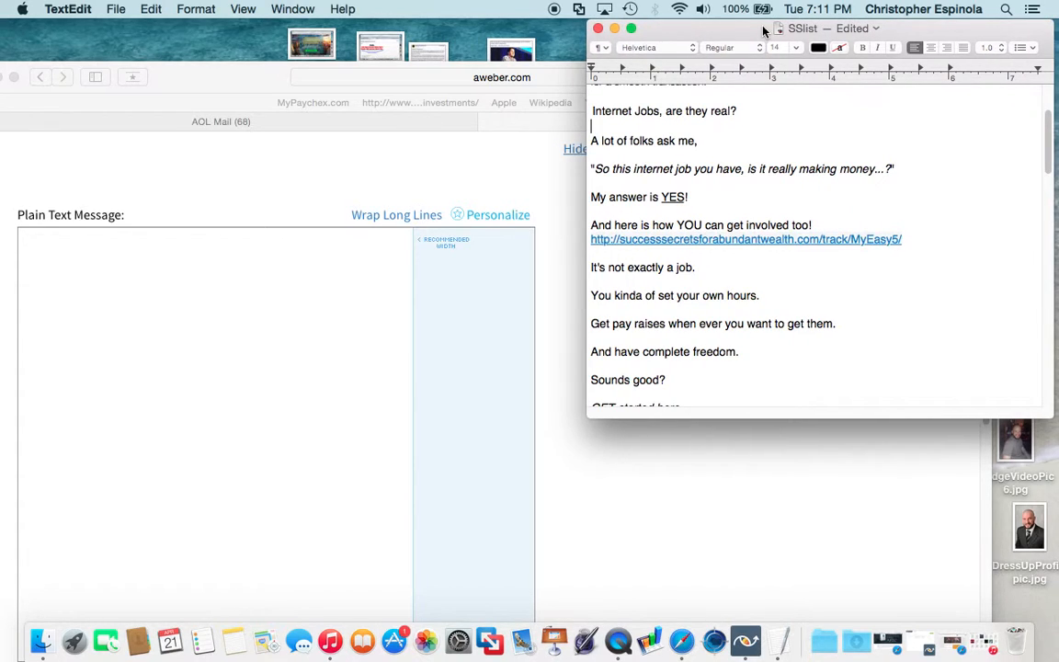
{"action": "scroll", "coordinate": [756, 261], "scroll_direction": "down", "scroll_amount": 2}
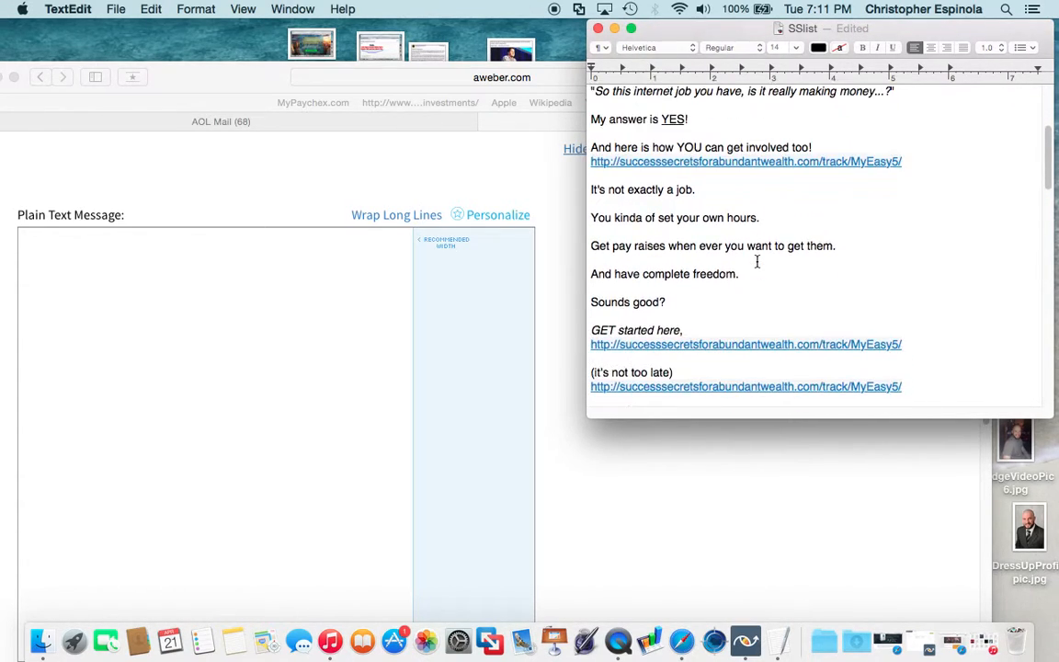
{"action": "scroll", "coordinate": [757, 261], "scroll_direction": "up", "scroll_amount": 5}
{"action": "left_click_drag", "start_coordinate": [593, 214], "coordinate": [651, 354]}
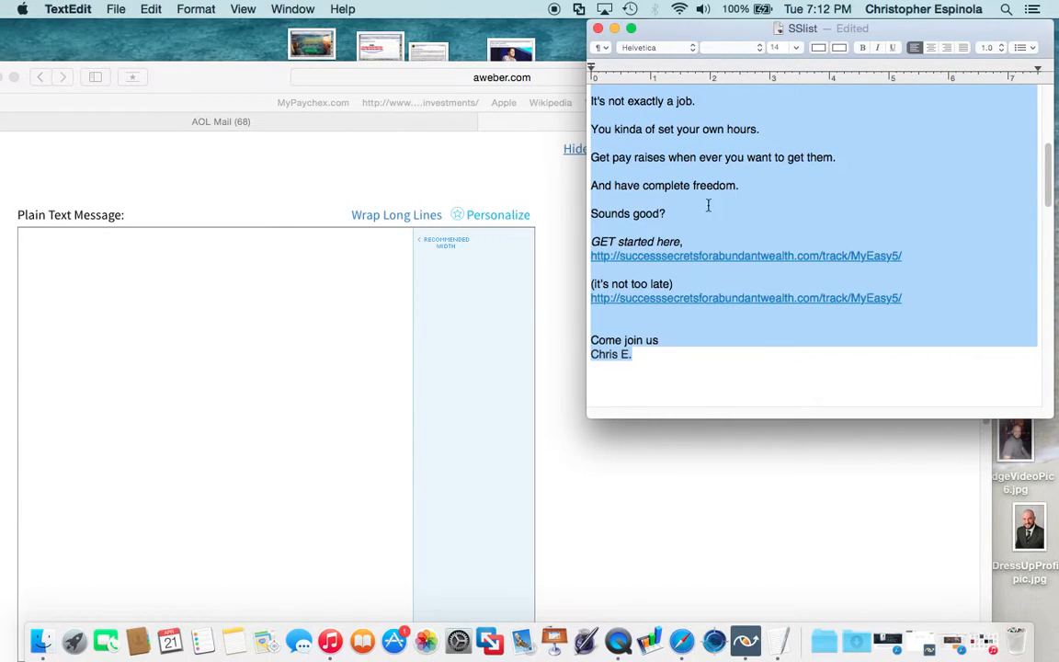
{"action": "key", "text": "super+c"}
Return to the broadcast form in Safari and paste the copied email into the plain text message.
{"action": "left_click_drag", "start_coordinate": [255, 83], "coordinate": [305, 33]}
{"action": "left_click", "coordinate": [84, 205]}
{"action": "key", "text": "super+v"}
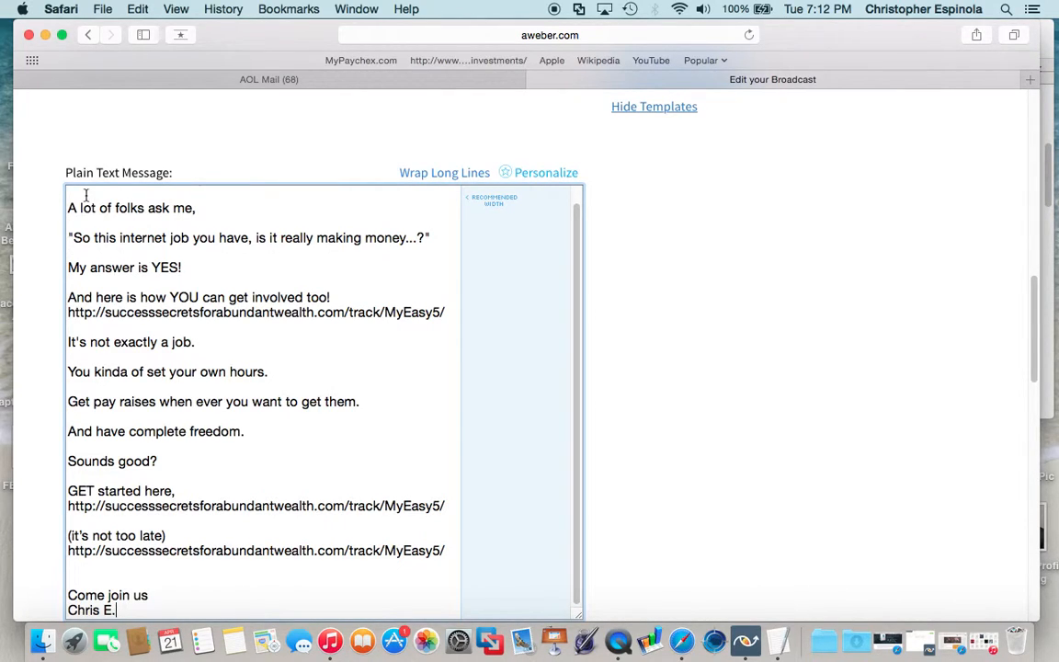
{"action": "key", "text": "super+v"}
Review the pasted plain text message from its opening line through the links to the sign-off.
{"action": "scroll", "coordinate": [193, 291], "scroll_direction": "up", "scroll_amount": 5}
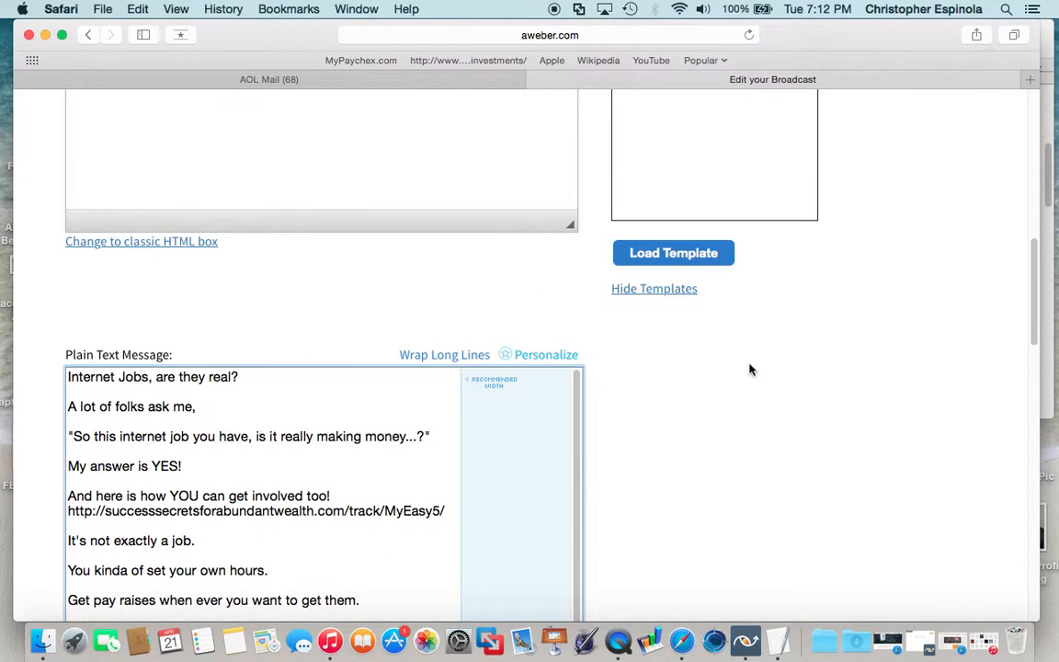
{"action": "scroll", "coordinate": [636, 352], "scroll_direction": "down", "scroll_amount": 2}
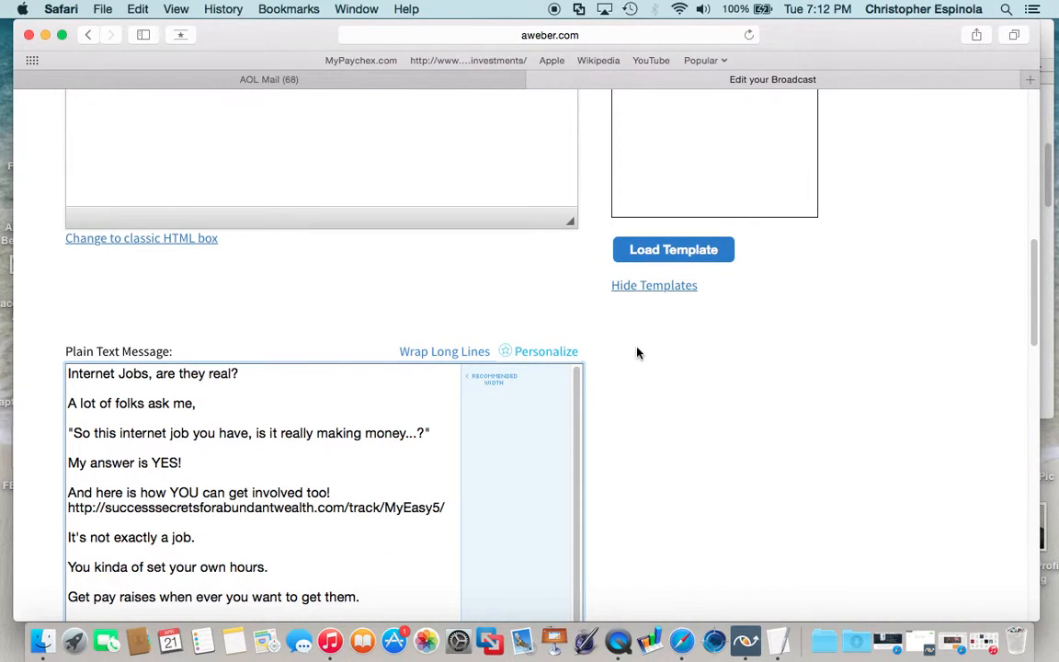
{"action": "scroll", "coordinate": [650, 369], "scroll_direction": "down", "scroll_amount": 1}
{"action": "scroll", "coordinate": [348, 442], "scroll_direction": "down", "scroll_amount": 3}
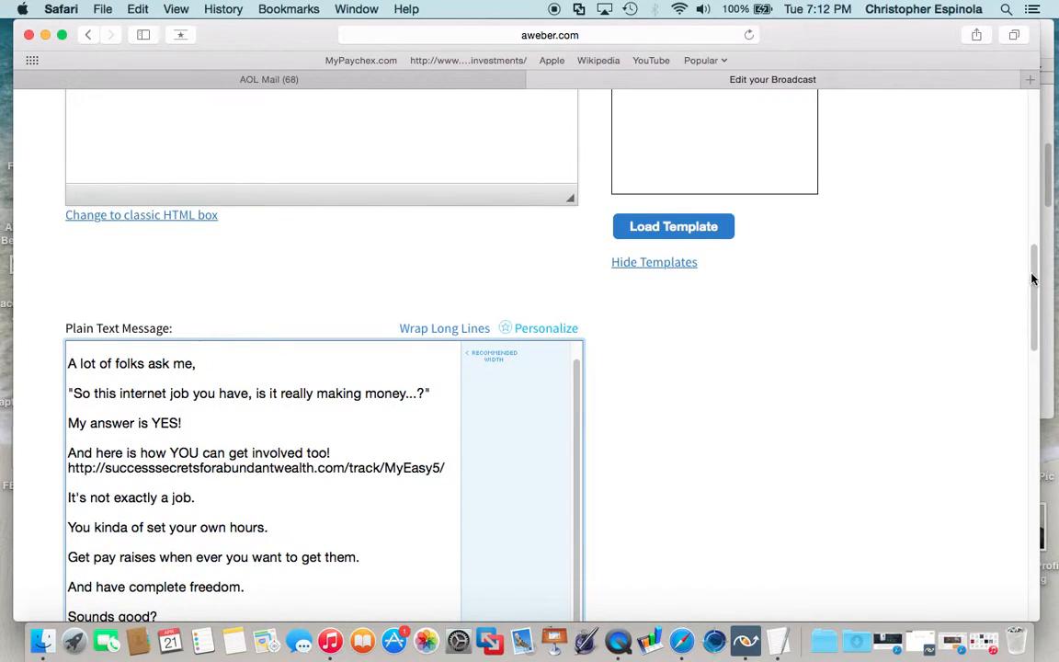
{"action": "left_click_drag", "start_coordinate": [1035, 284], "coordinate": [1028, 316]}
{"action": "scroll", "coordinate": [418, 308], "scroll_direction": "up", "scroll_amount": 4}
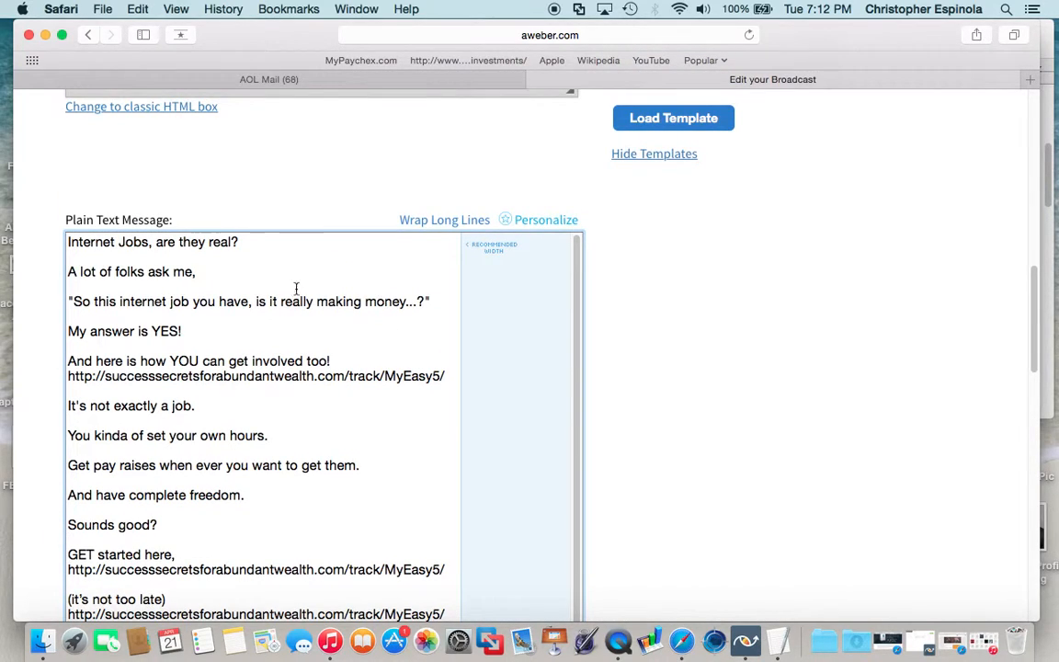
{"action": "scroll", "coordinate": [271, 304], "scroll_direction": "down", "scroll_amount": 2}
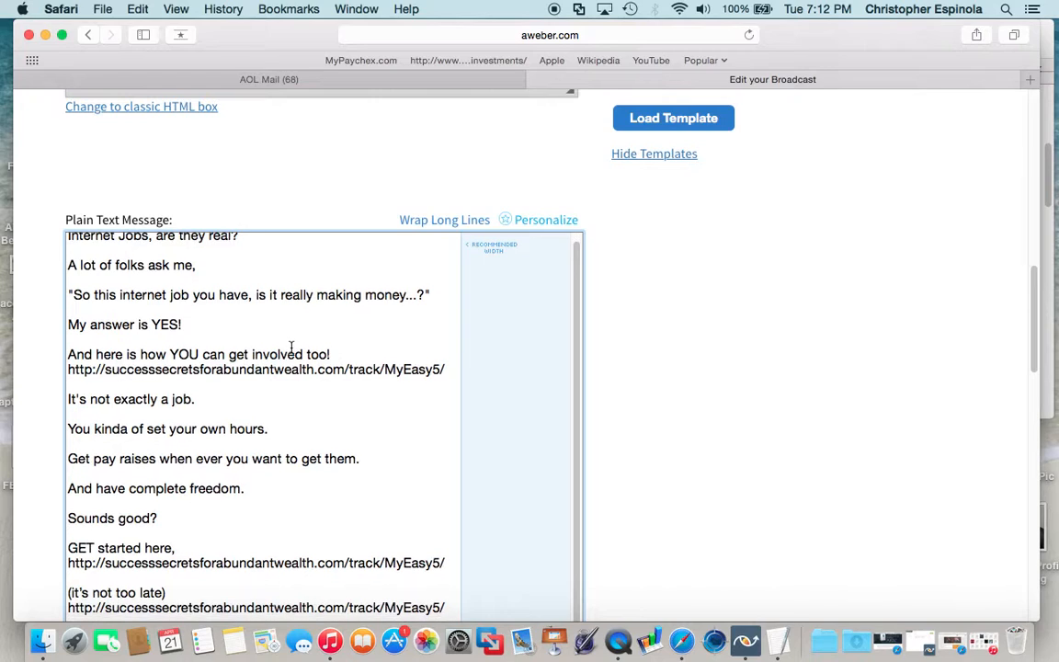
{"action": "scroll", "coordinate": [288, 357], "scroll_direction": "down", "scroll_amount": 5}
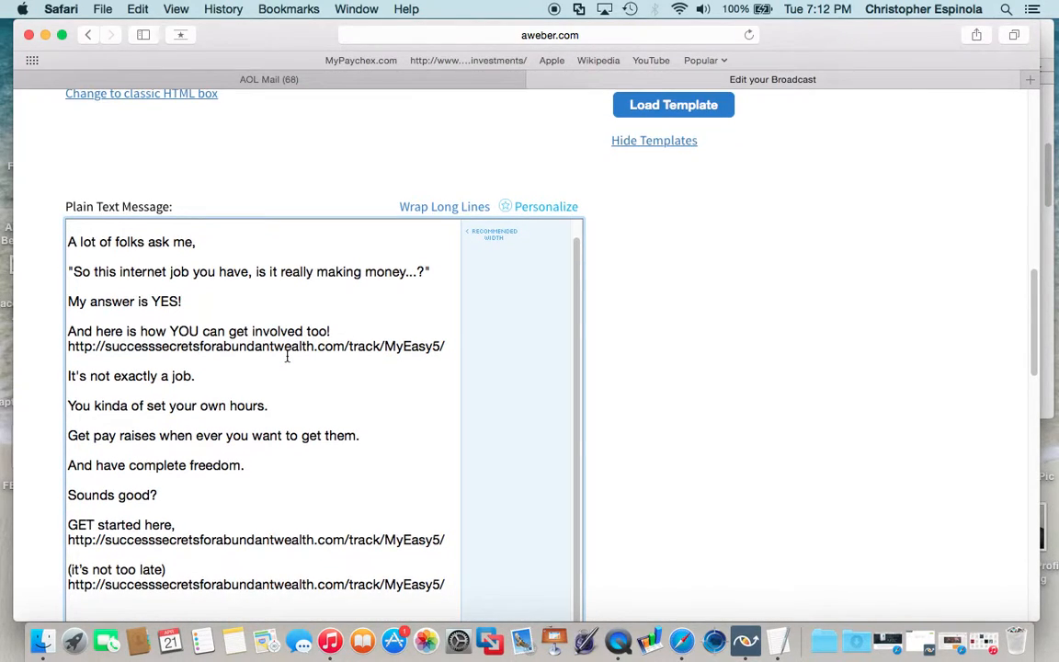
{"action": "scroll", "coordinate": [286, 356], "scroll_direction": "down", "scroll_amount": 2}
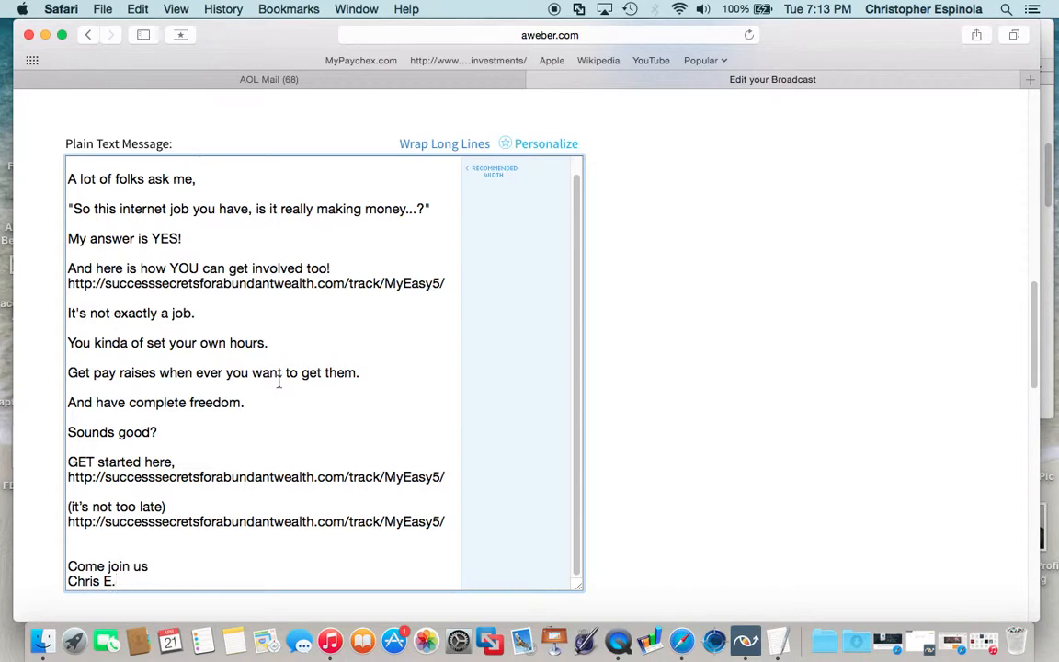
{"action": "scroll", "coordinate": [274, 421], "scroll_direction": "down", "scroll_amount": 1}
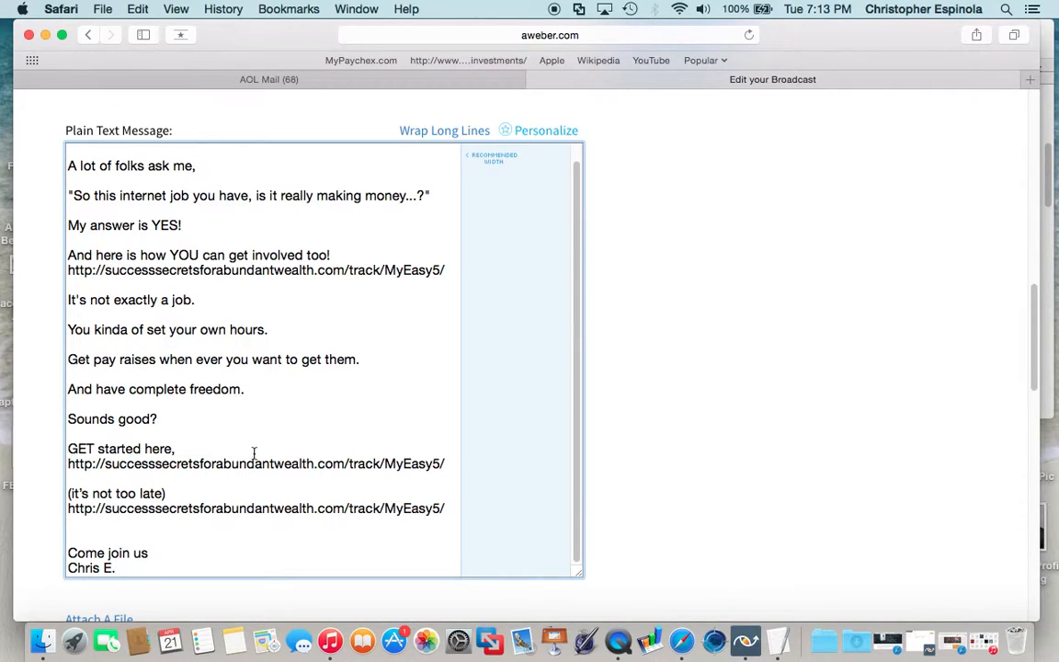
{"action": "scroll", "coordinate": [232, 368], "scroll_direction": "up", "scroll_amount": 8}
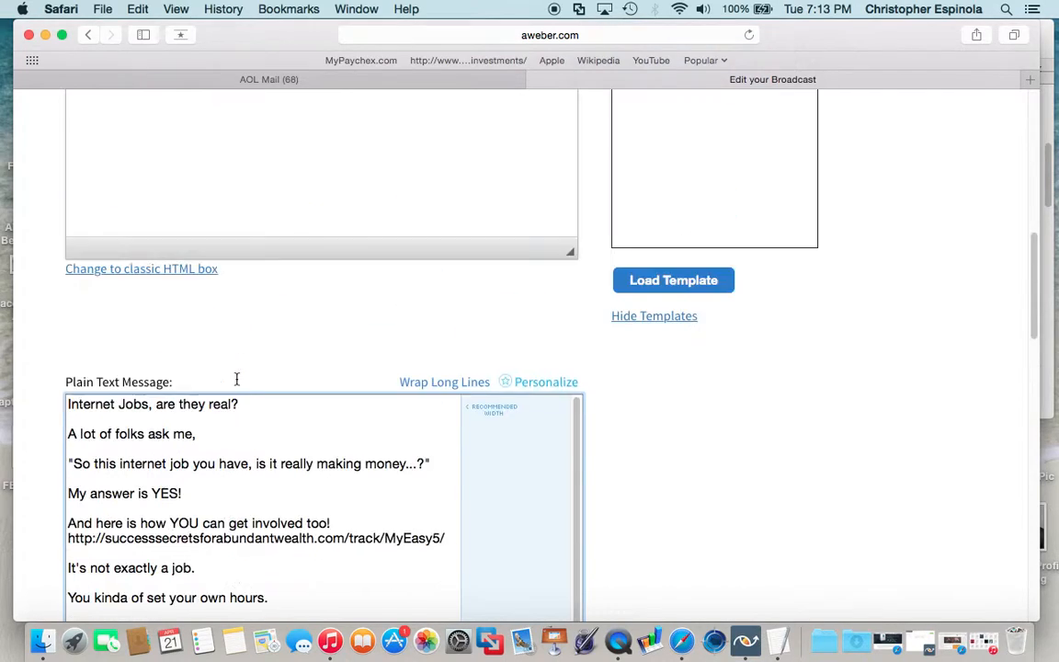
Copy the opening line "Internet Jobs, are they real?" from the plain text message into the broadcast's subject.
{"action": "left_click_drag", "start_coordinate": [237, 483], "coordinate": [66, 483]}
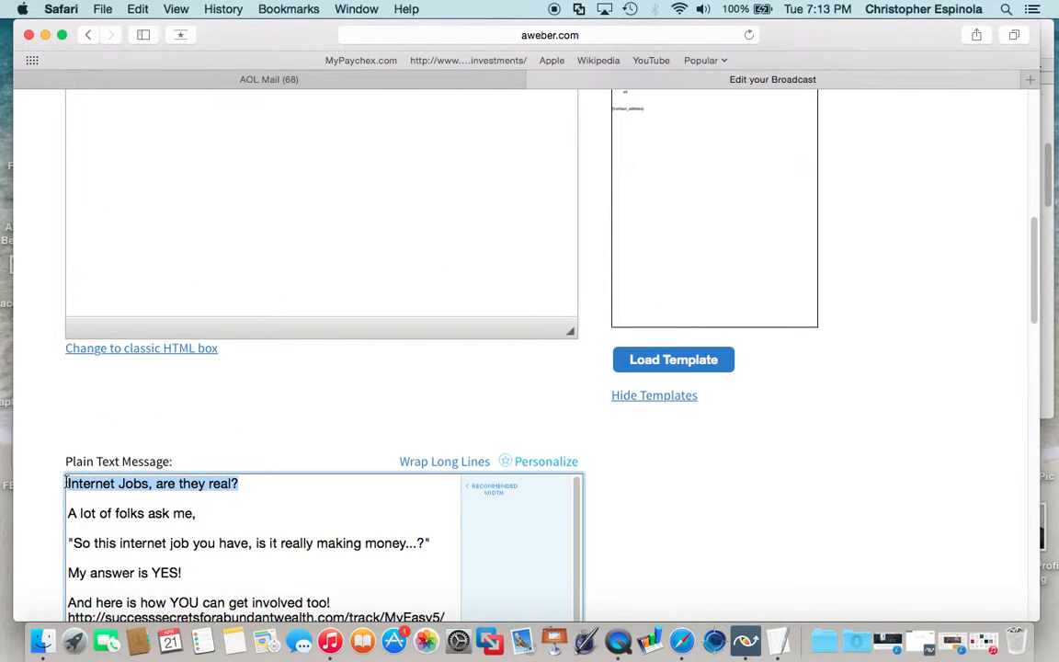
{"action": "key", "text": "super+c"}
{"action": "scroll", "coordinate": [152, 463], "scroll_direction": "up", "scroll_amount": 10}
{"action": "left_click", "coordinate": [116, 194]}
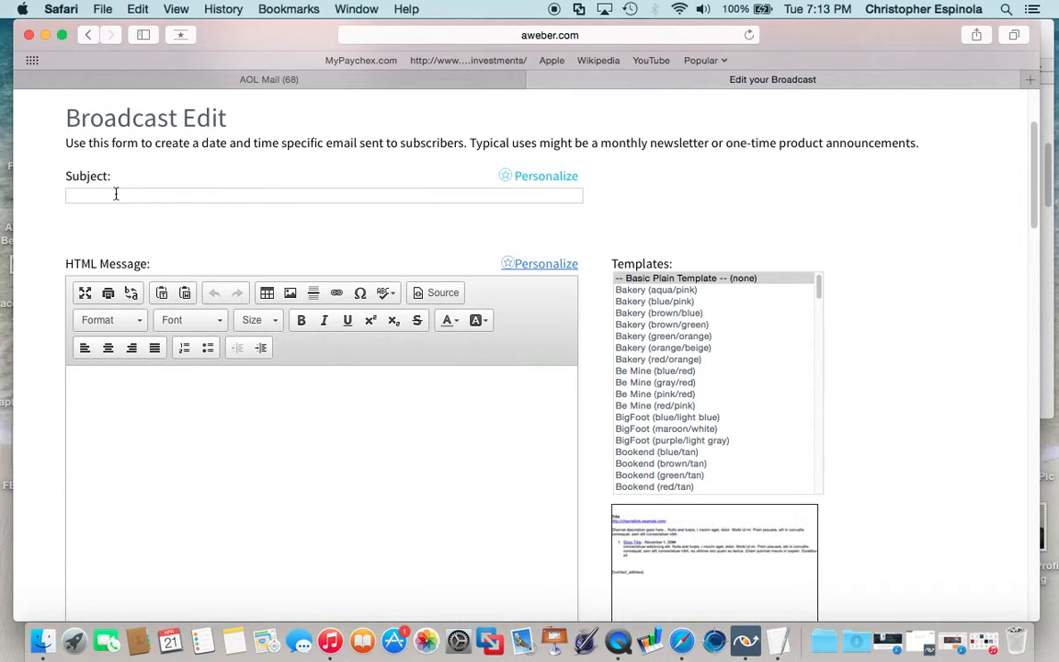
{"action": "key", "text": "super+v"}
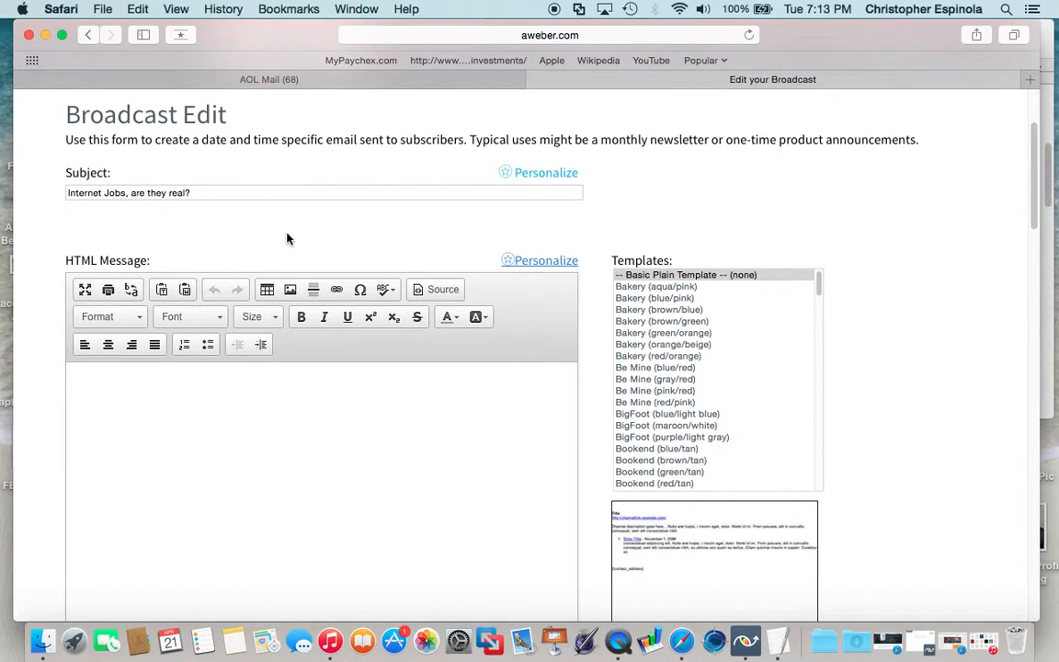
Try to save the broadcast with its subject and plain text message filled in.
{"action": "scroll", "coordinate": [276, 257], "scroll_direction": "down", "scroll_amount": 1}
{"action": "scroll", "coordinate": [281, 293], "scroll_direction": "down", "scroll_amount": 10}
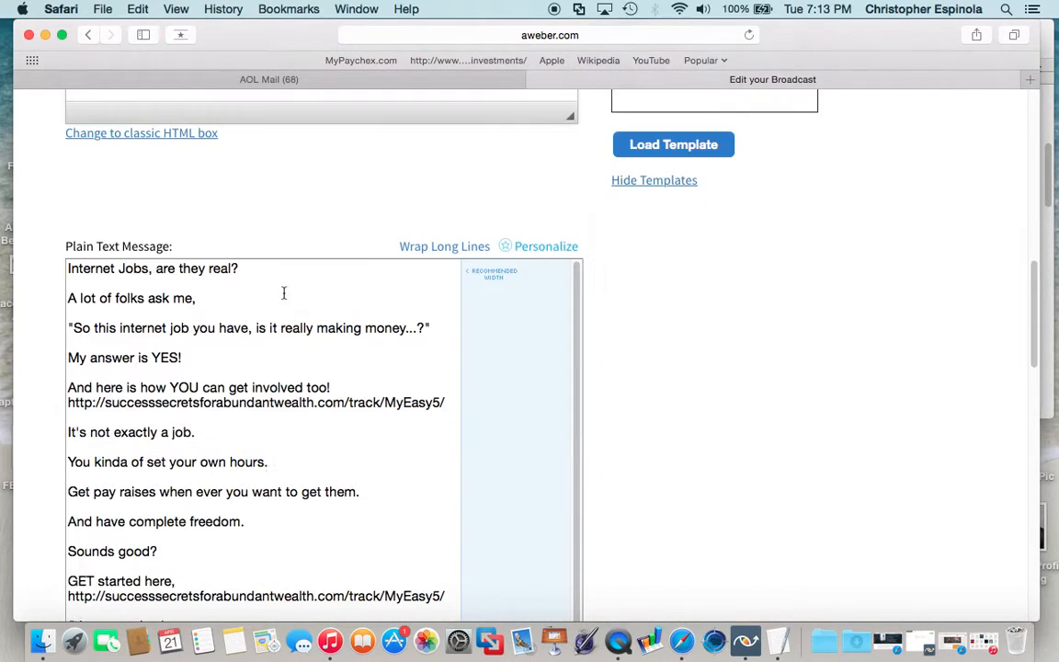
{"action": "scroll", "coordinate": [284, 293], "scroll_direction": "up", "scroll_amount": 7}
{"action": "scroll", "coordinate": [283, 293], "scroll_direction": "up", "scroll_amount": 2}
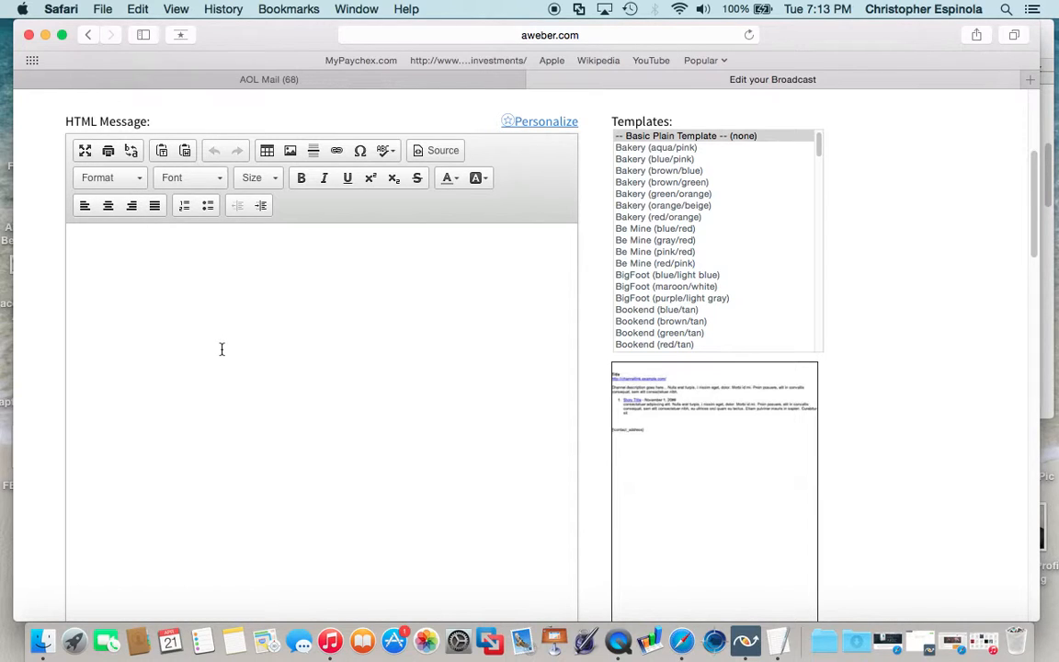
{"action": "scroll", "coordinate": [241, 303], "scroll_direction": "down", "scroll_amount": 15}
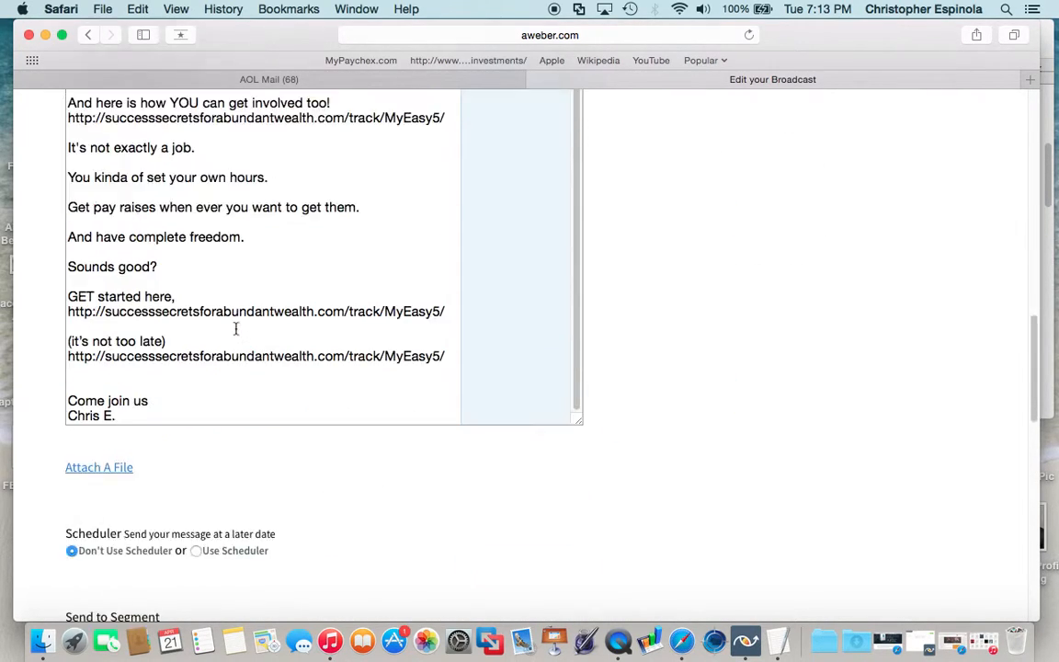
{"action": "scroll", "coordinate": [234, 333], "scroll_direction": "down", "scroll_amount": 3}
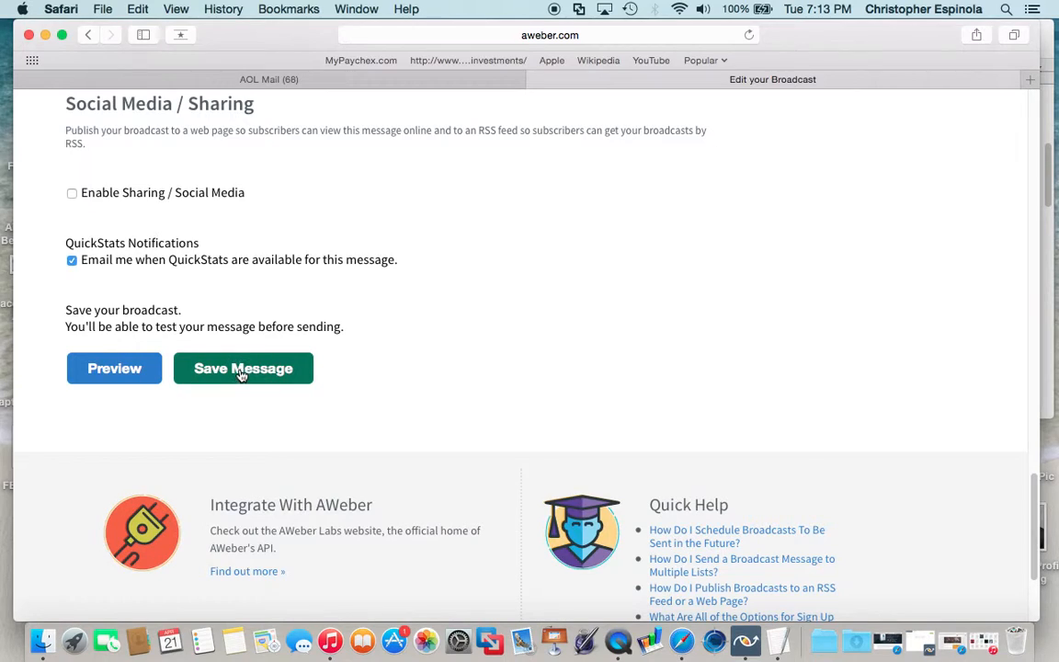
{"action": "left_click", "coordinate": [239, 370]}
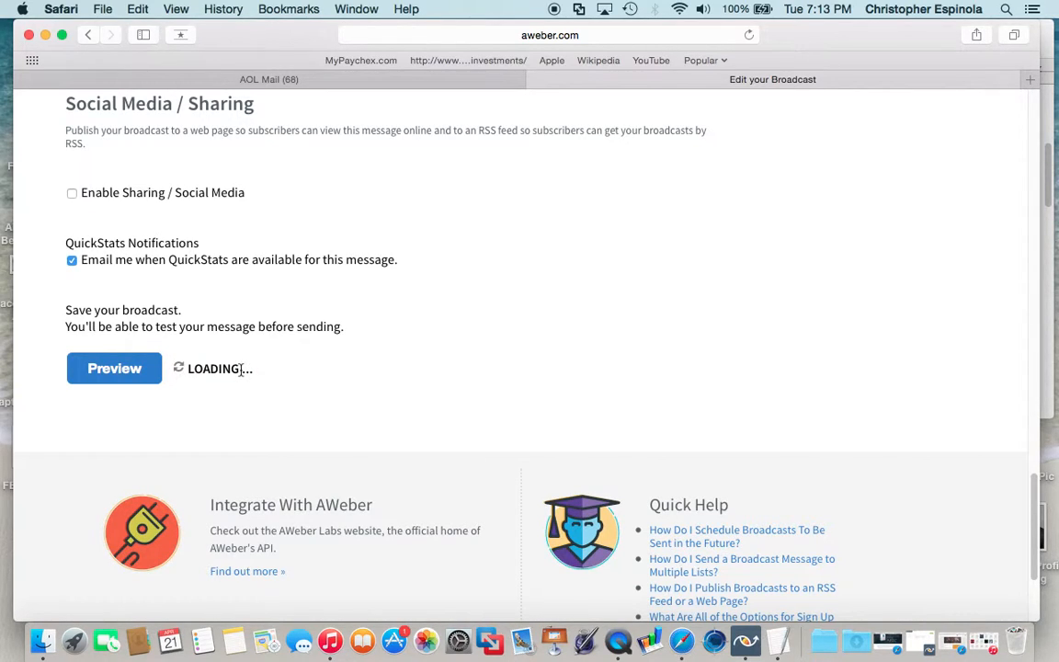
Choose to ignore invalid links and save the broadcast message.
{"action": "left_click", "coordinate": [71, 437]}
{"action": "scroll", "coordinate": [230, 365], "scroll_direction": "down", "scroll_amount": 4}
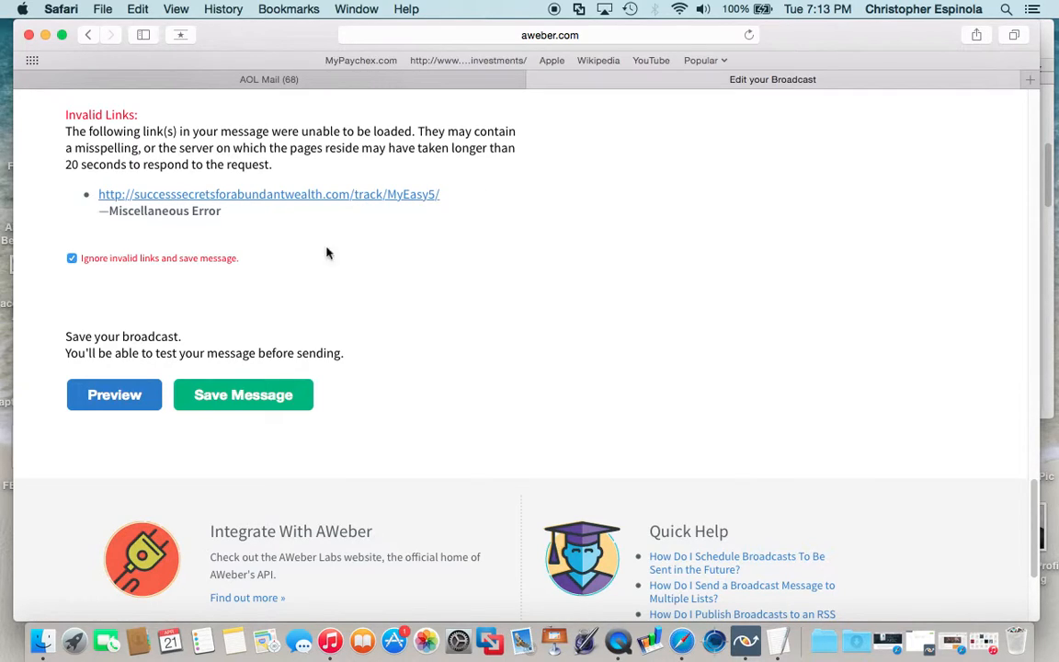
{"action": "scroll", "coordinate": [303, 270], "scroll_direction": "down", "scroll_amount": 1}
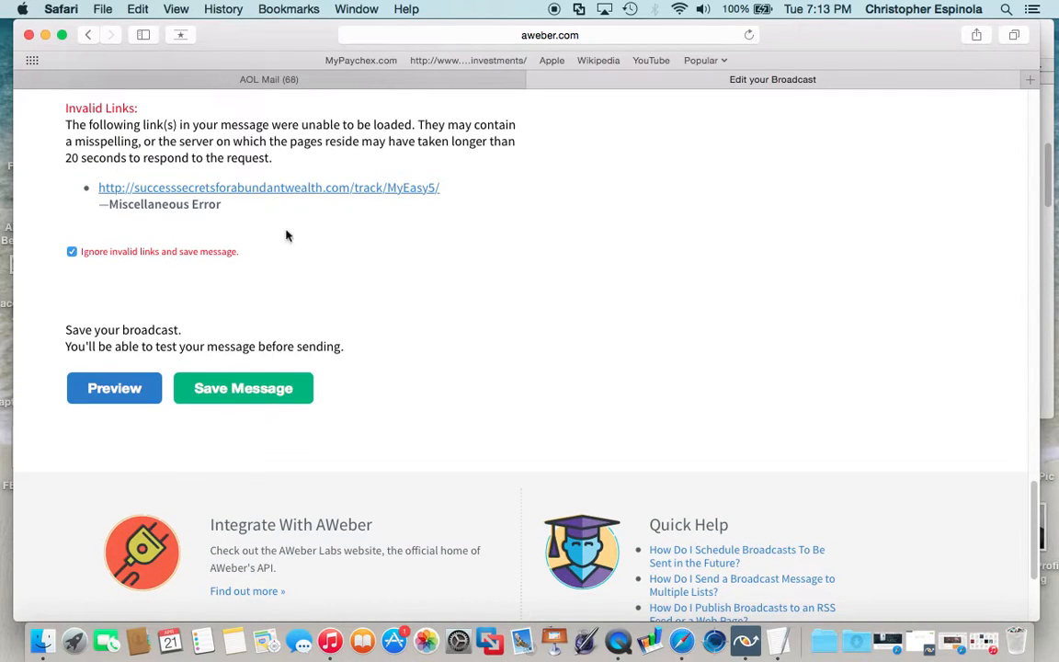
{"action": "scroll", "coordinate": [294, 292], "scroll_direction": "down", "scroll_amount": 3}
{"action": "scroll", "coordinate": [295, 293], "scroll_direction": "down", "scroll_amount": 1}
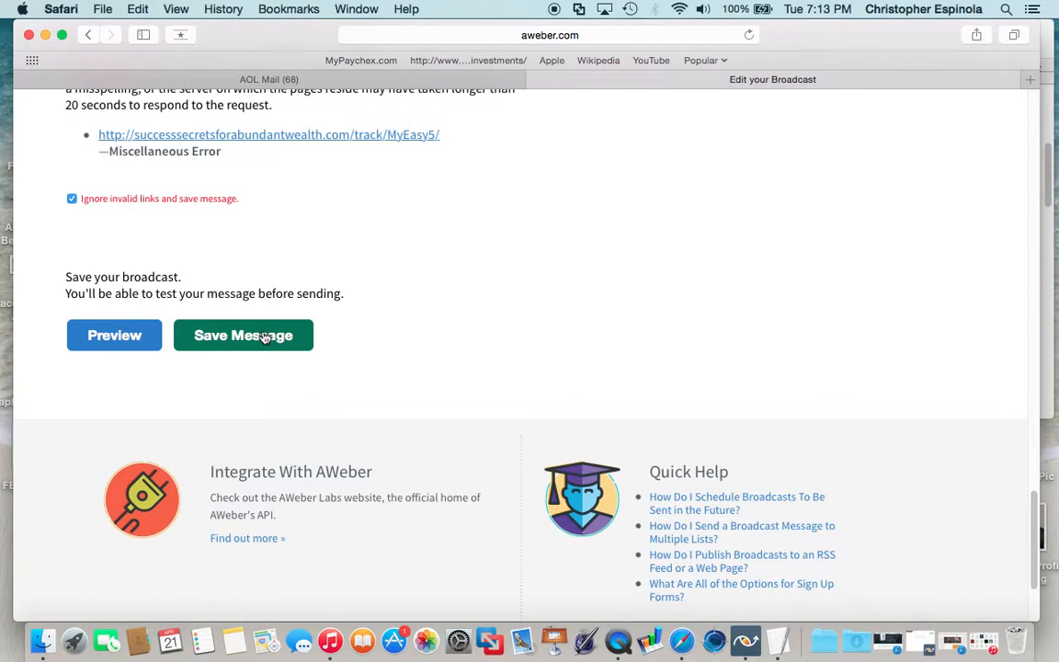
{"action": "left_click", "coordinate": [264, 336]}
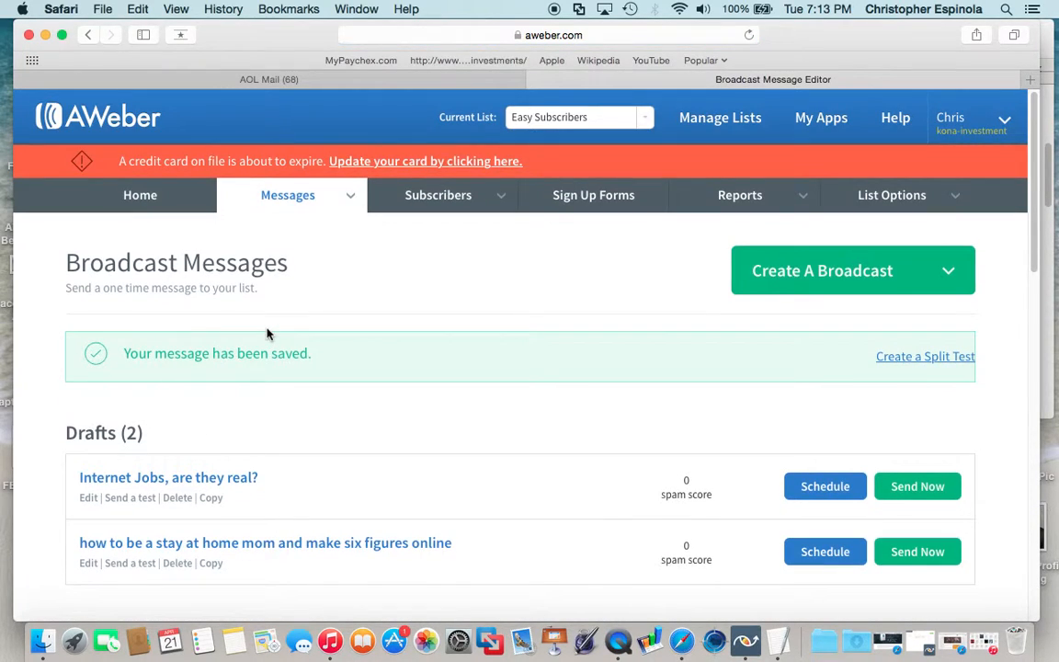
Reopen the "Internet Jobs, are they real?" draft from the broadcast drafts for editing.
{"action": "scroll", "coordinate": [266, 336], "scroll_direction": "down", "scroll_amount": 2}
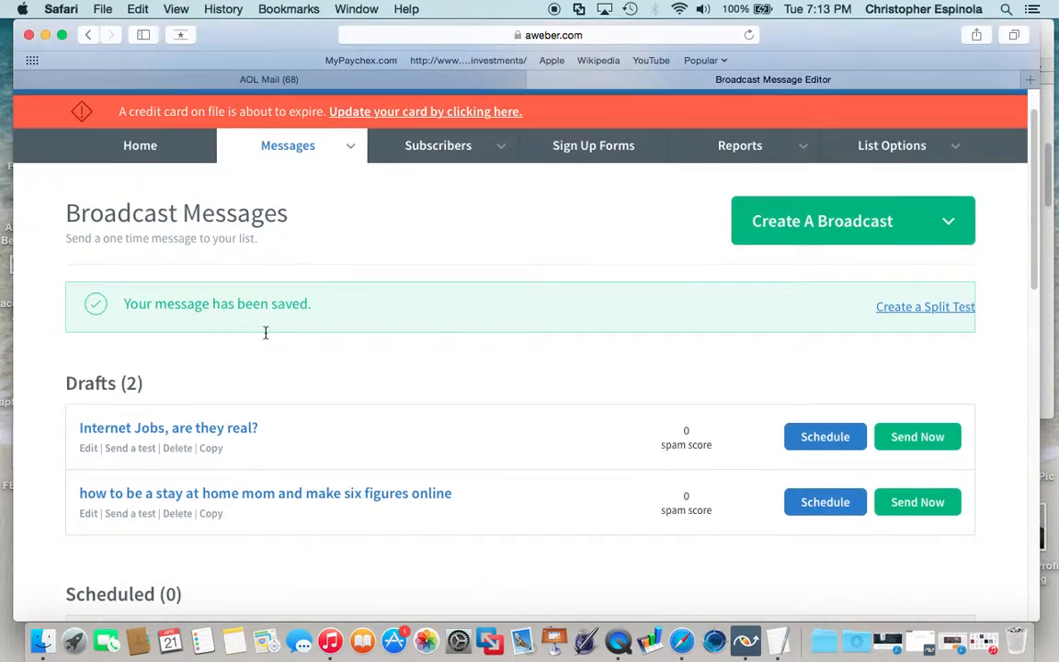
{"action": "scroll", "coordinate": [211, 331], "scroll_direction": "down", "scroll_amount": 2}
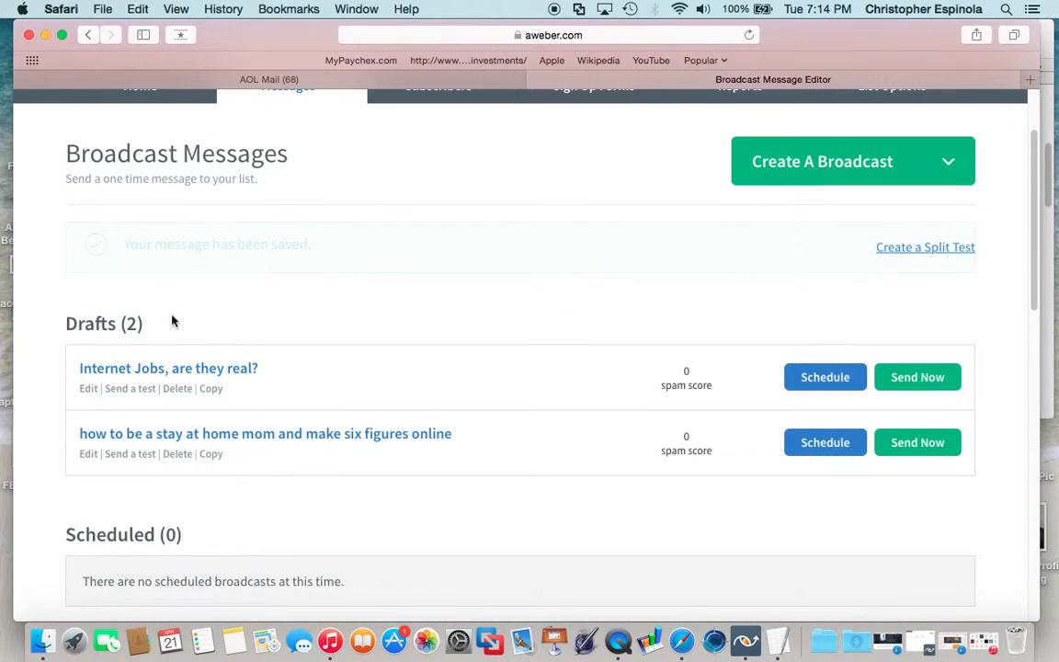
{"action": "scroll", "coordinate": [175, 368], "scroll_direction": "down", "scroll_amount": 2}
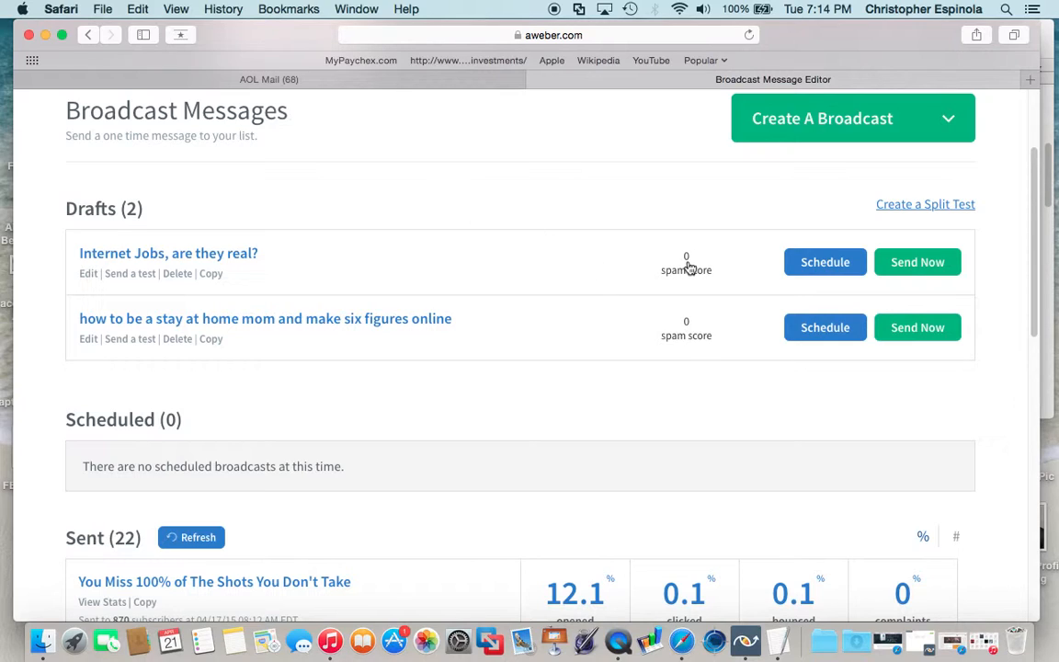
{"action": "left_click", "coordinate": [89, 274]}
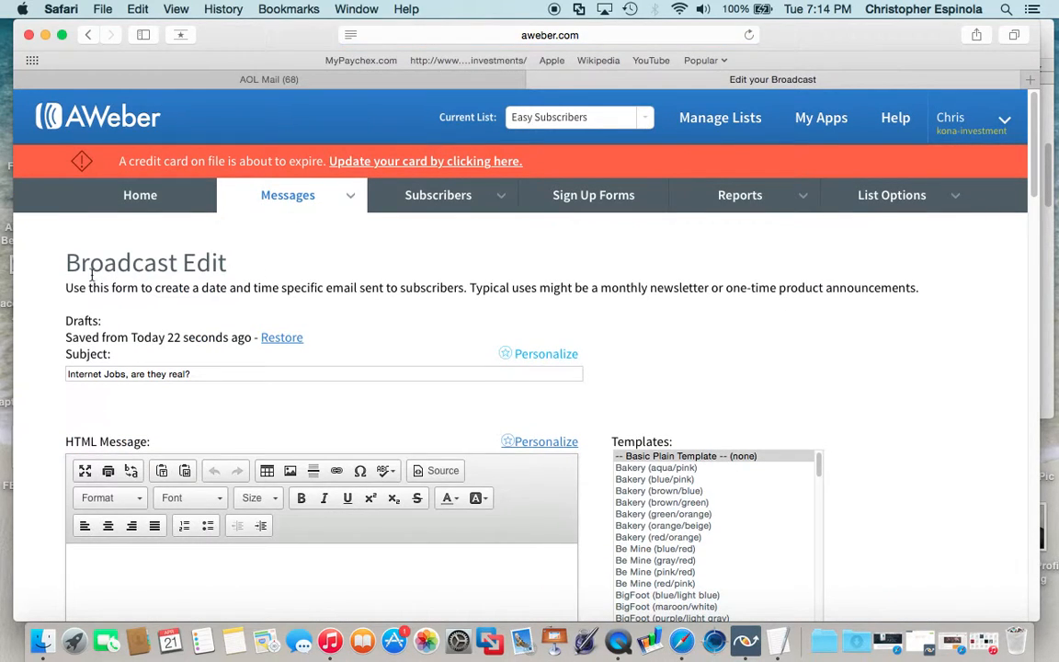
Delete the opening line "Internet Jobs, are they real?" from the plain text message.
{"action": "scroll", "coordinate": [92, 274], "scroll_direction": "down", "scroll_amount": 2}
{"action": "scroll", "coordinate": [100, 277], "scroll_direction": "down", "scroll_amount": 10}
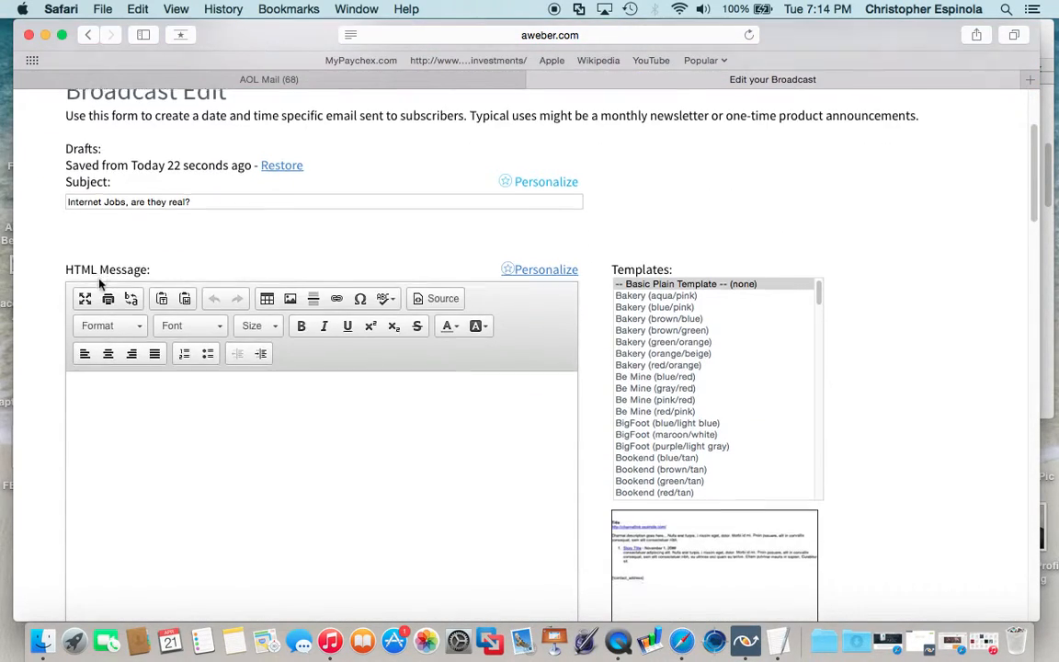
{"action": "scroll", "coordinate": [96, 276], "scroll_direction": "down", "scroll_amount": 3}
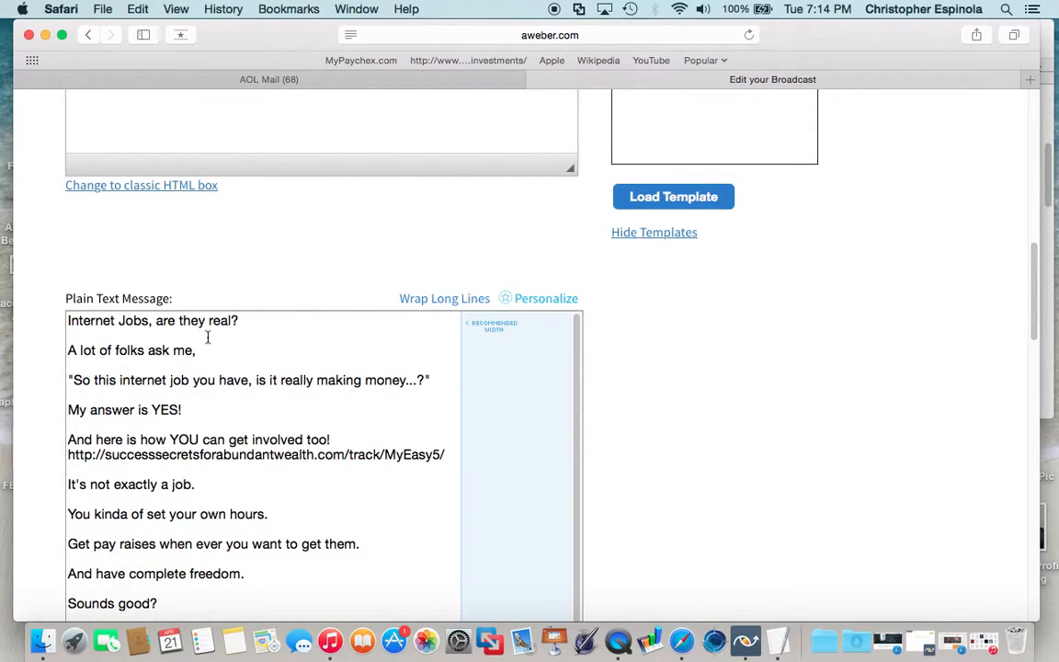
{"action": "left_click_drag", "start_coordinate": [243, 324], "coordinate": [69, 318]}
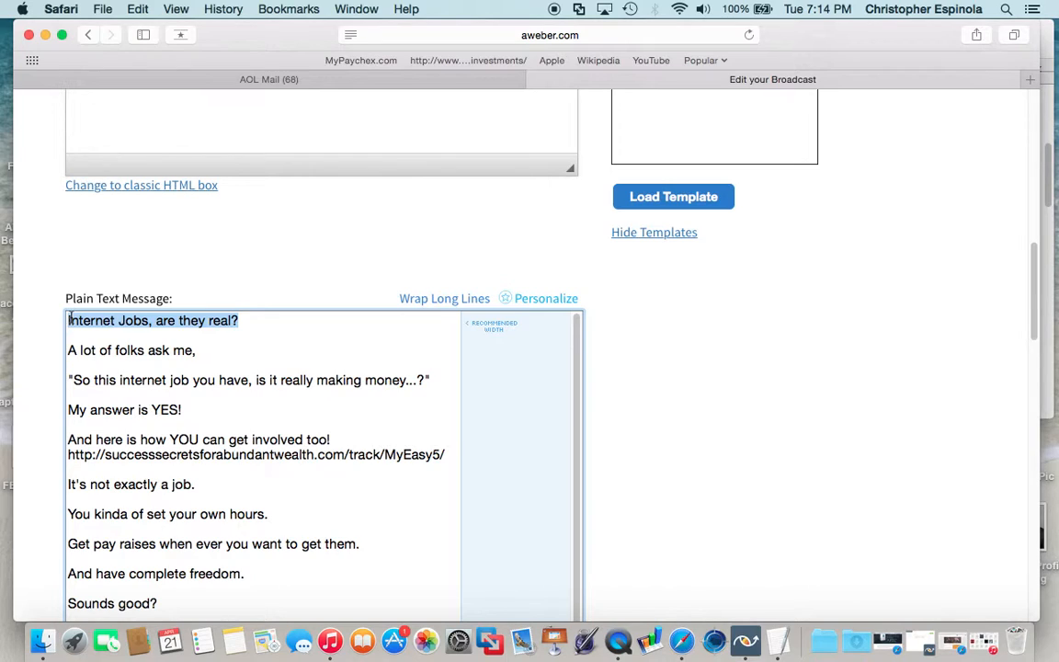
{"action": "key", "text": "BackSpace"}
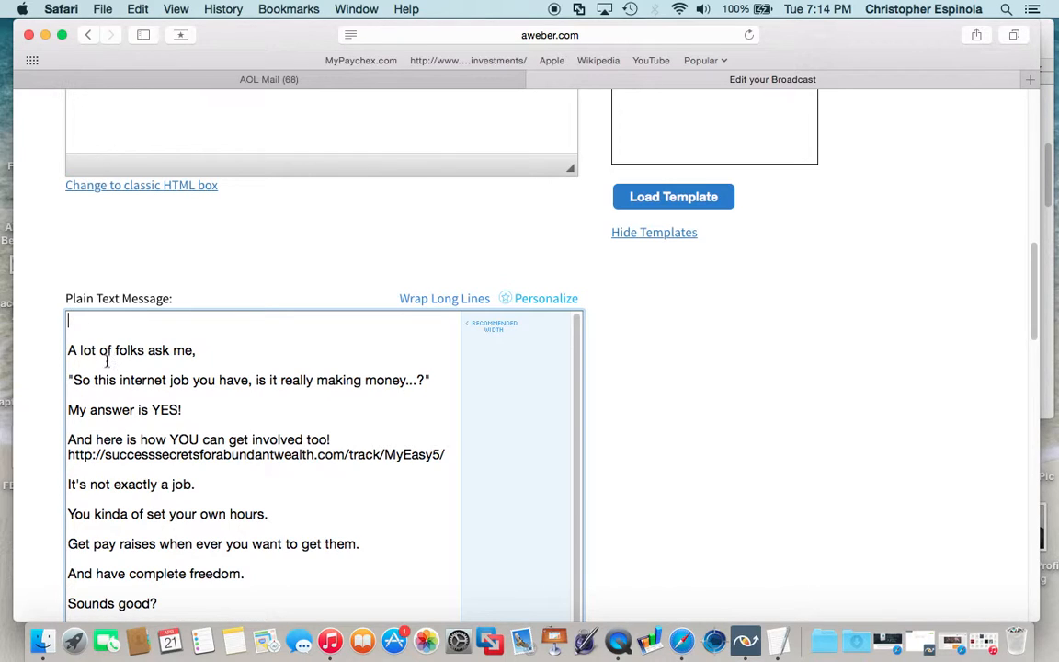
Add blank lines below the signature in the plain text message, with two periods spaced apart on their own lines.
{"action": "scroll", "coordinate": [107, 361], "scroll_direction": "down", "scroll_amount": 6}
{"action": "double_click", "coordinate": [123, 435]}
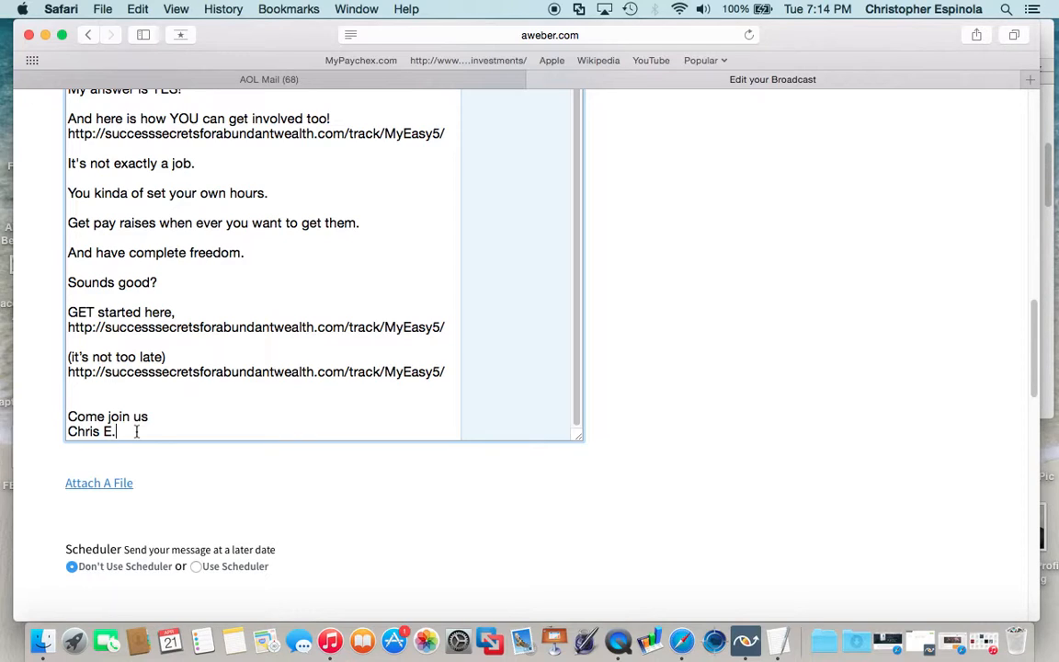
{"action": "key", "text": "Return"}
{"action": "key", "text": "Return"}
{"action": "key", "text": "Return"}
{"action": "key", "text": "Return"}
{"action": "key", "text": "Return"}
{"action": "key", "text": "Return"}
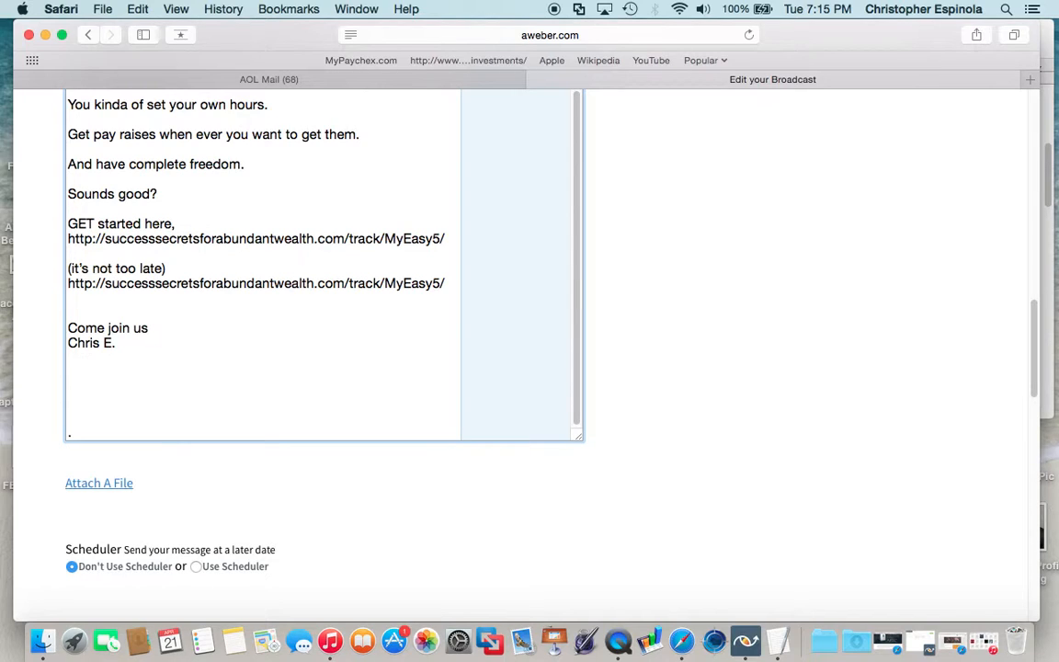
{"action": "type", "text": "."}
{"action": "key", "text": "Return"}
{"action": "key", "text": "Return"}
{"action": "key", "text": "Return"}
{"action": "key", "text": "Return"}
{"action": "key", "text": "Return"}
{"action": "key", "text": "Return"}
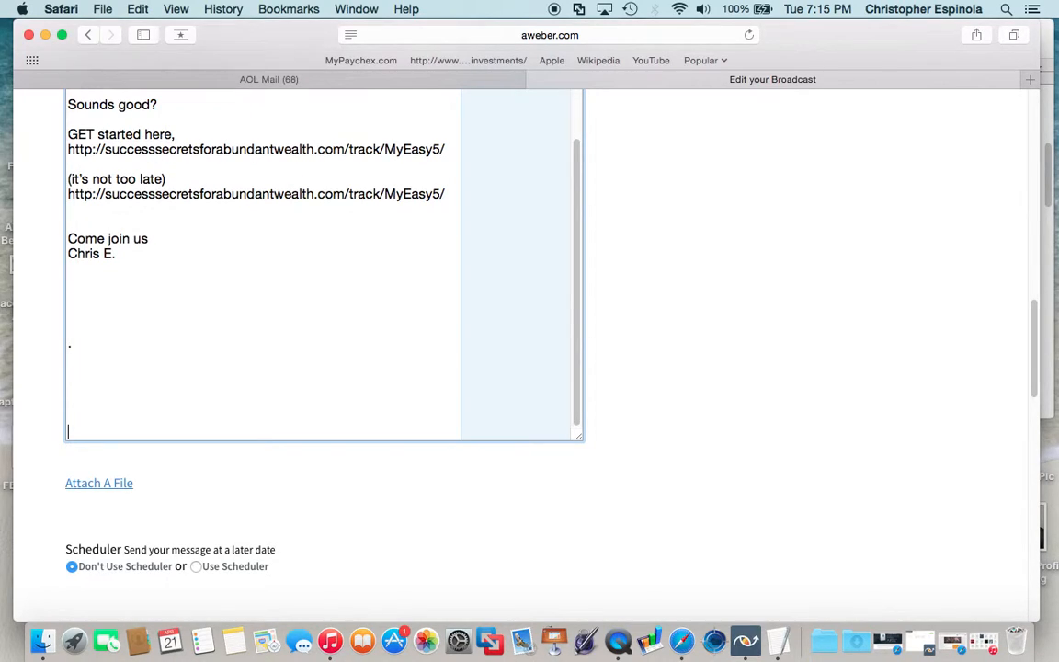
{"action": "key", "text": "Return"}
{"action": "key", "text": "Return"}
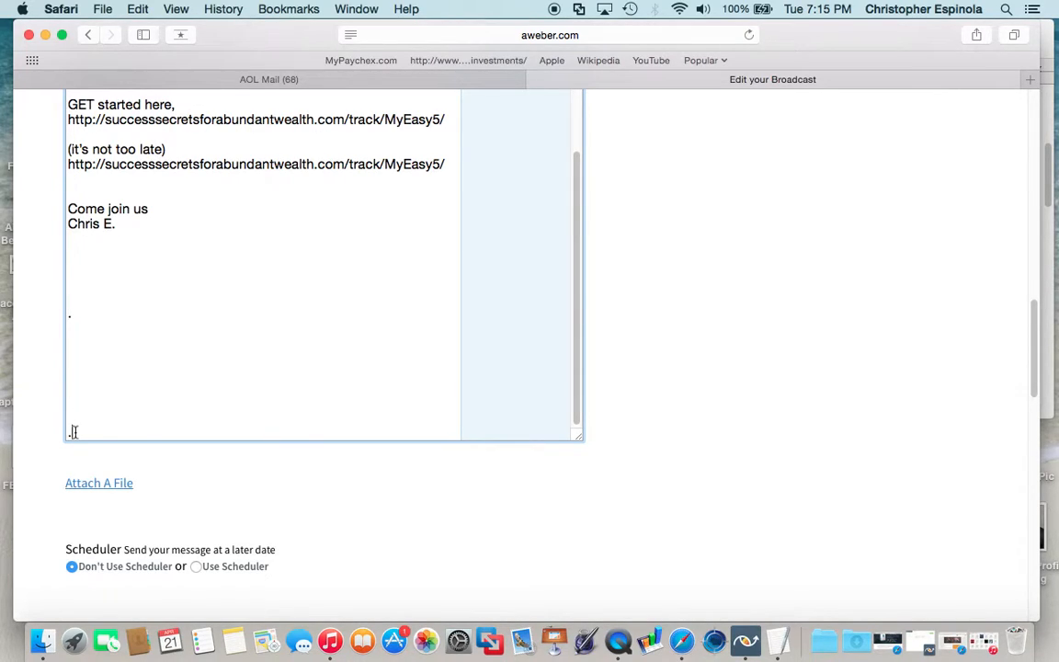
Copy the entire plain text message, including the trailing periods, into the empty HTML message and check it through to the end.
{"action": "left_click_drag", "start_coordinate": [73, 435], "coordinate": [93, 136]}
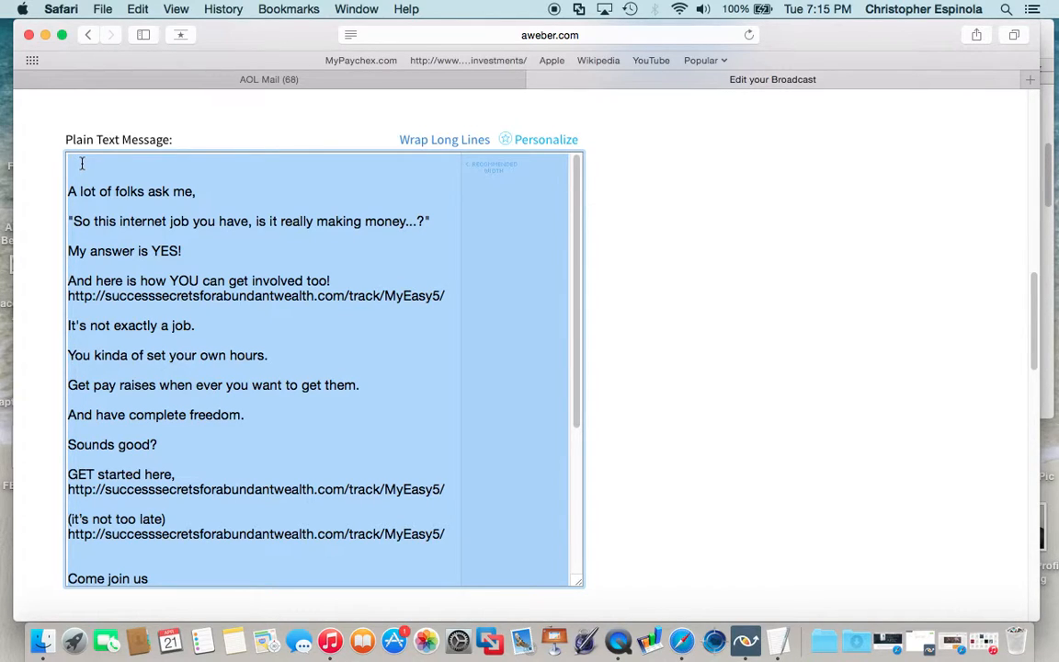
{"action": "scroll", "coordinate": [230, 303], "scroll_direction": "up", "scroll_amount": 10}
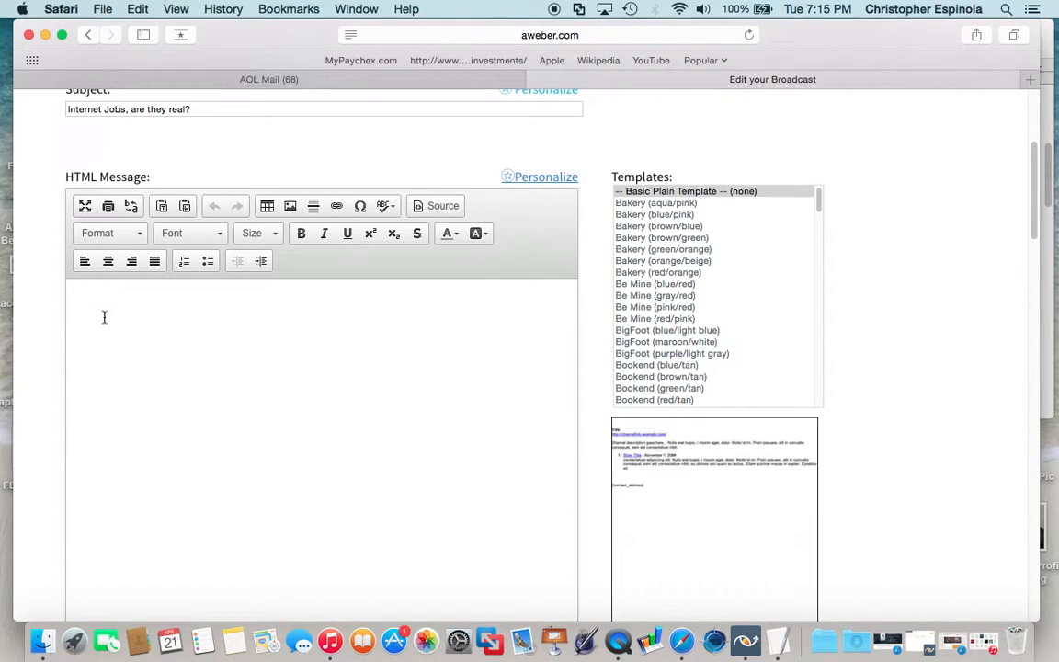
{"action": "key", "text": "super+v"}
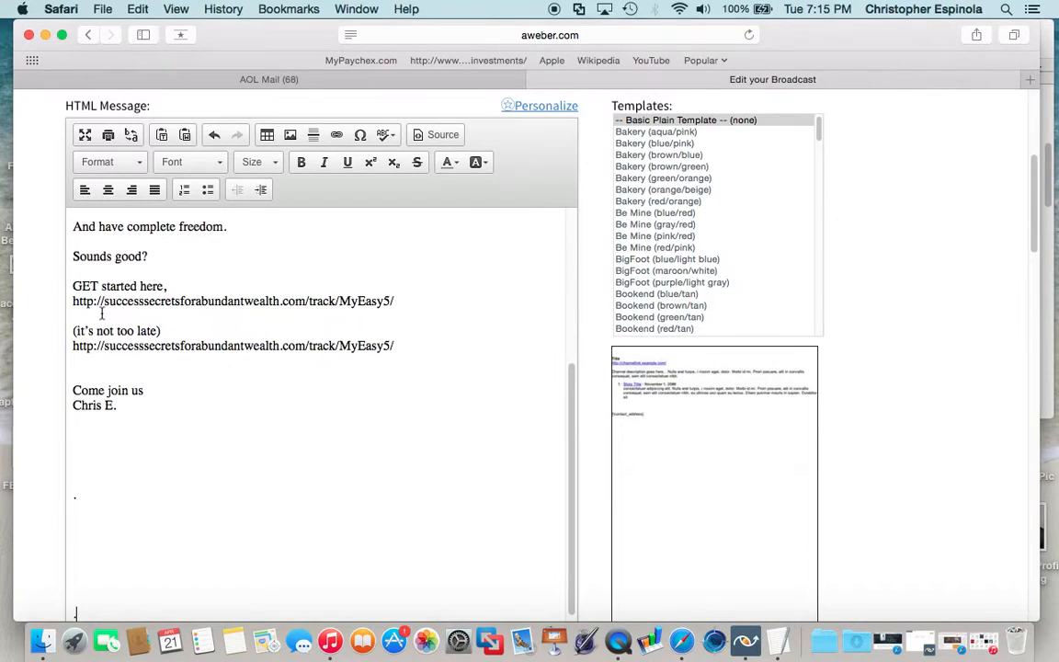
{"action": "scroll", "coordinate": [226, 463], "scroll_direction": "up", "scroll_amount": 5}
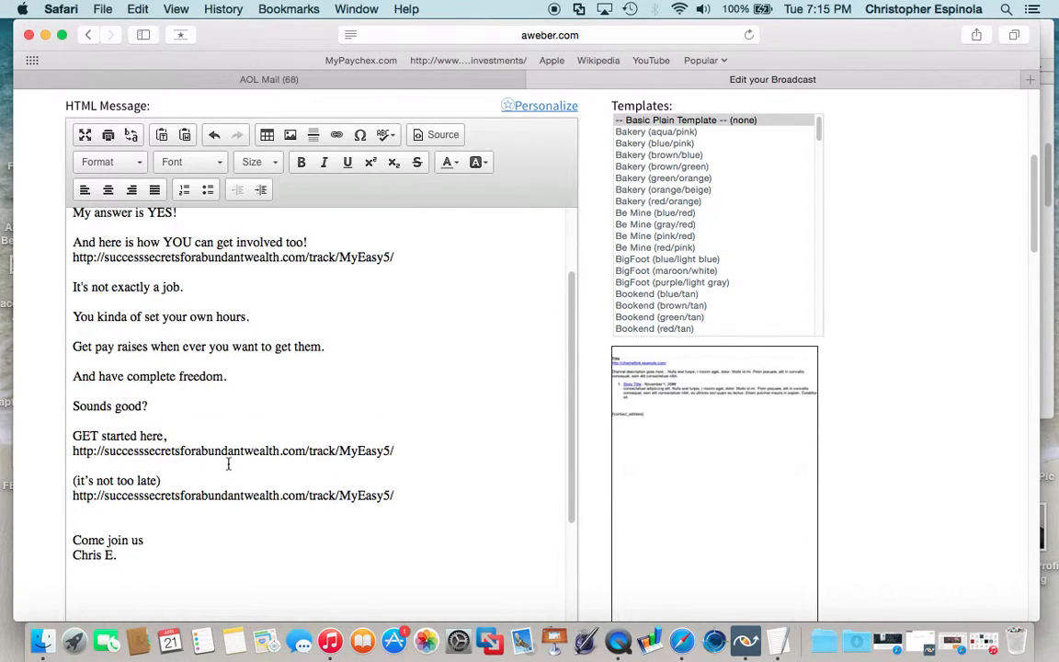
{"action": "scroll", "coordinate": [224, 467], "scroll_direction": "up", "scroll_amount": 3}
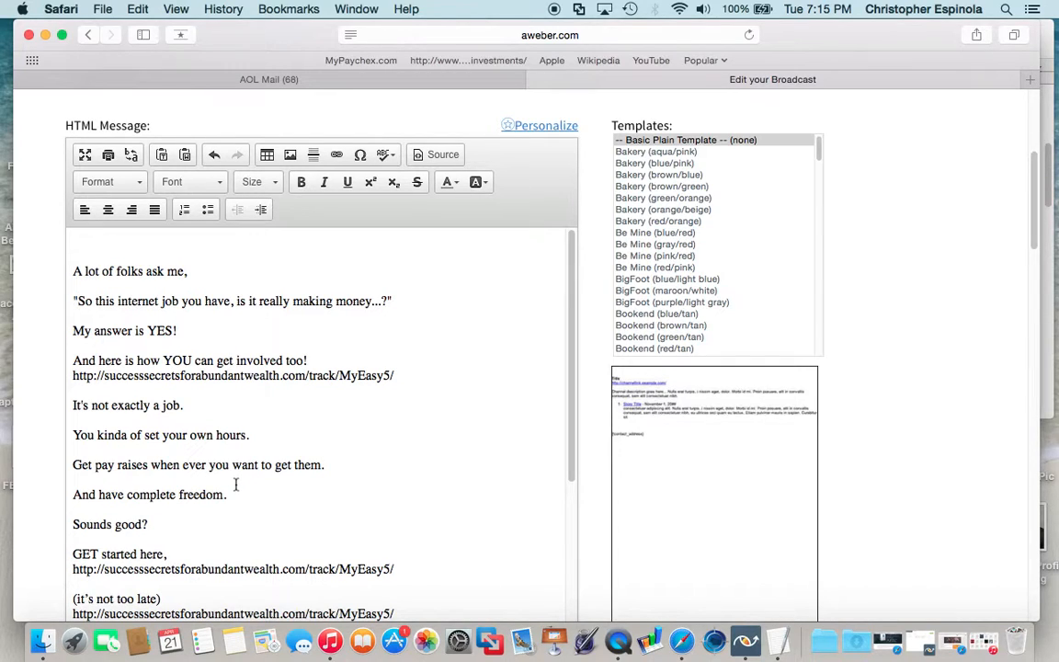
{"action": "scroll", "coordinate": [239, 434], "scroll_direction": "down", "scroll_amount": 8}
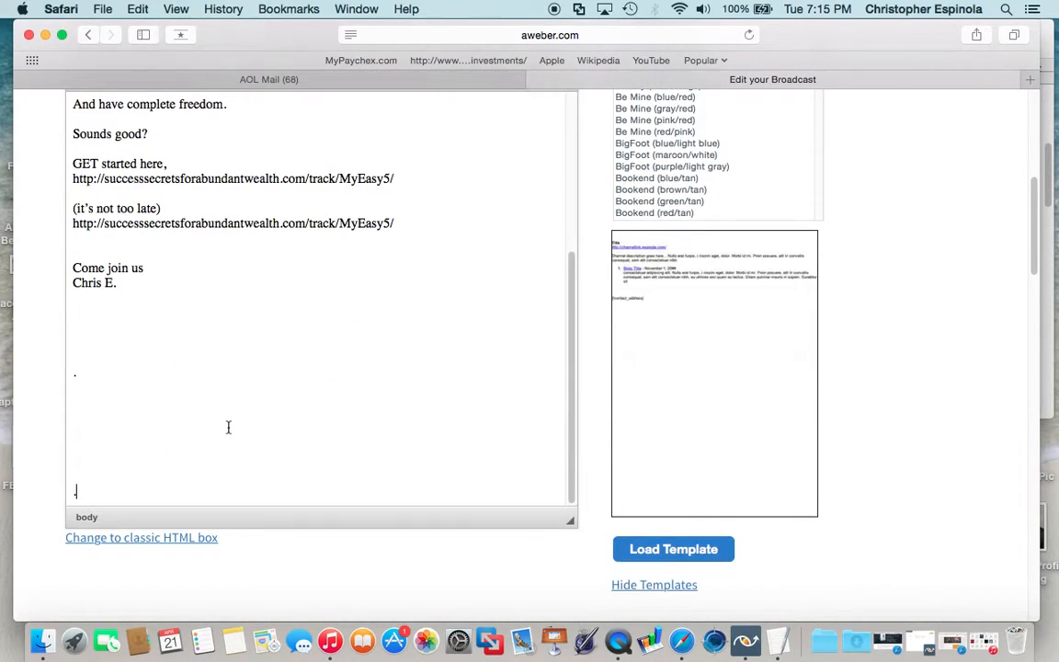
{"action": "scroll", "coordinate": [228, 426], "scroll_direction": "down", "scroll_amount": 1}
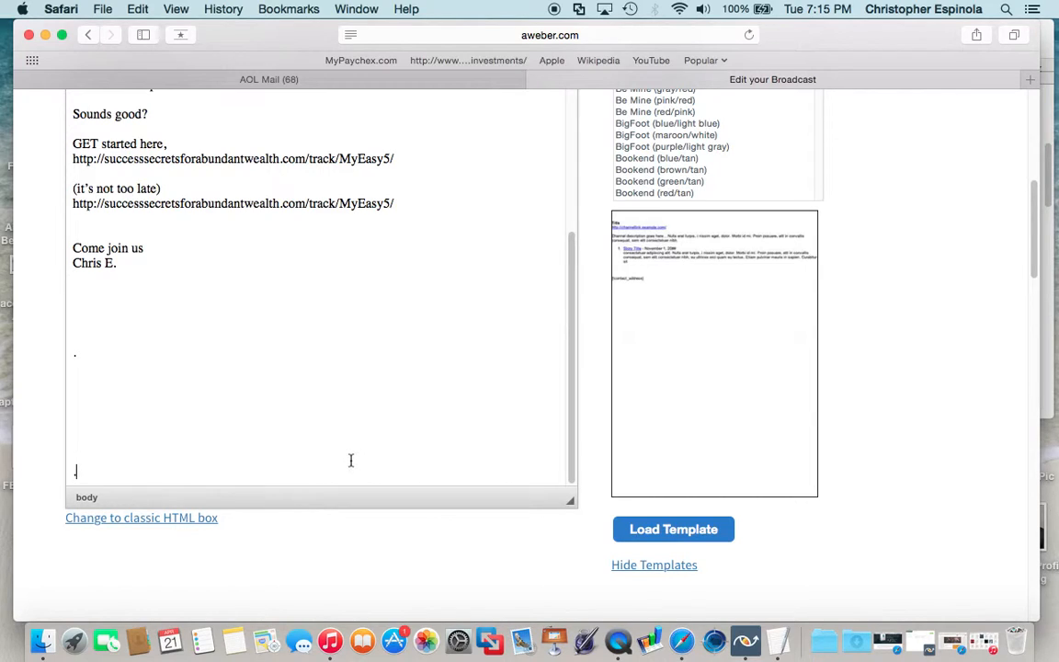
{"action": "scroll", "coordinate": [350, 459], "scroll_direction": "up", "scroll_amount": 10}
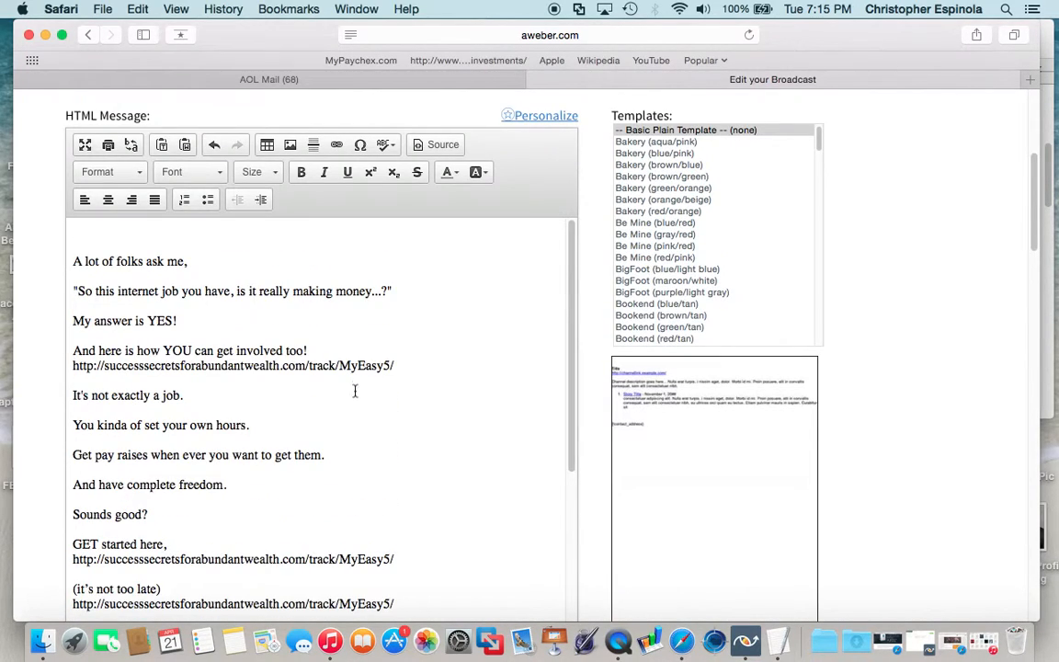
{"action": "scroll", "coordinate": [355, 392], "scroll_direction": "down", "scroll_amount": 1}
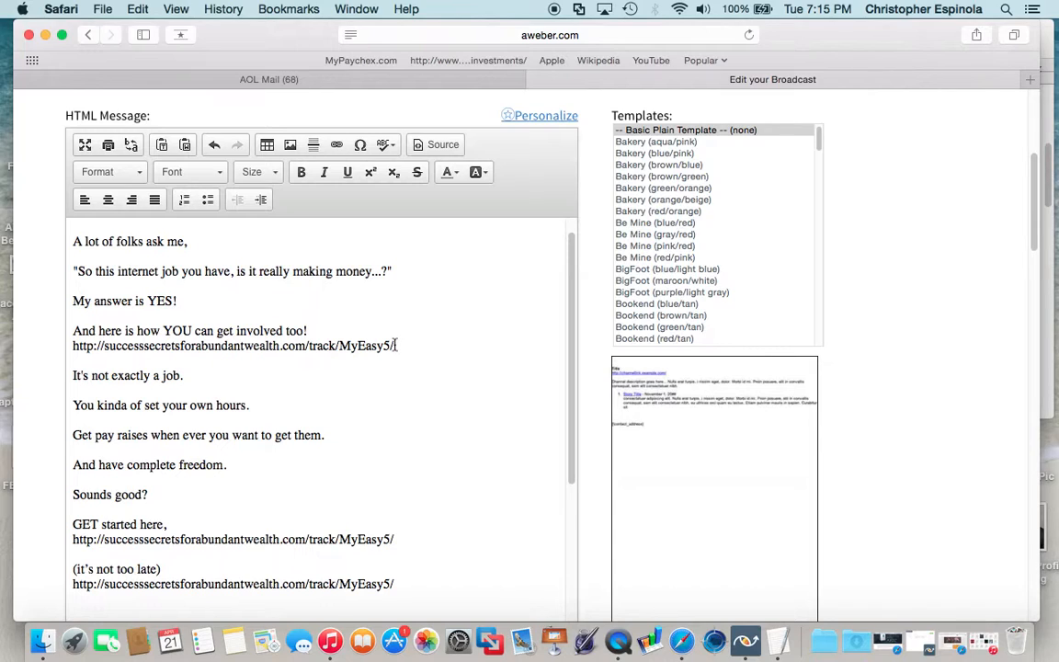
{"action": "scroll", "coordinate": [366, 355], "scroll_direction": "down", "scroll_amount": 10}
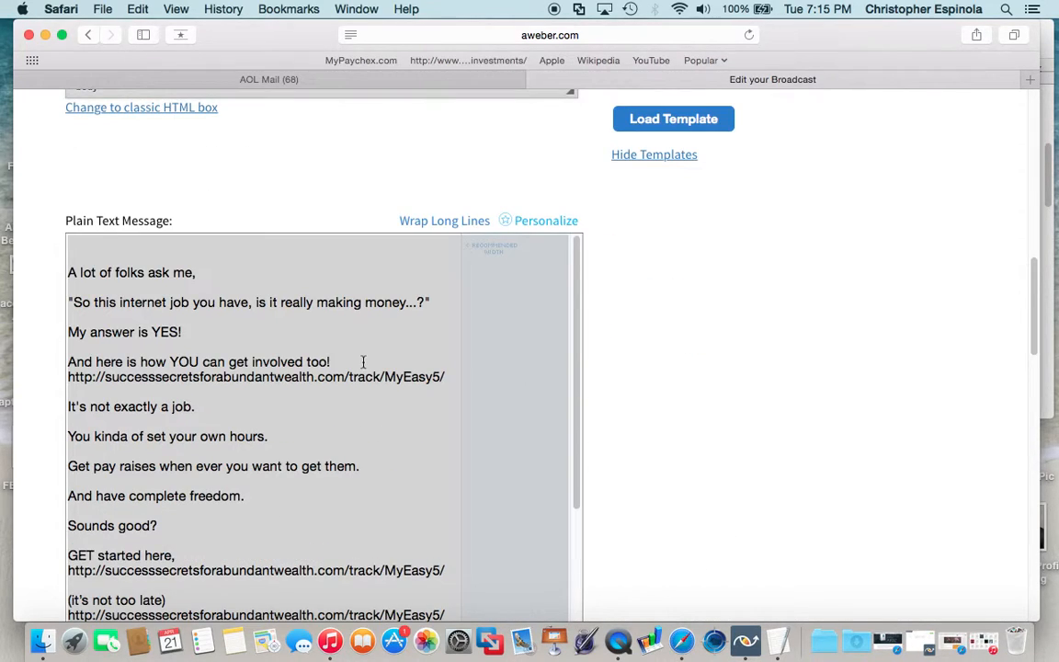
{"action": "left_click", "coordinate": [395, 432]}
{"action": "left_click_drag", "start_coordinate": [445, 373], "coordinate": [61, 371]}
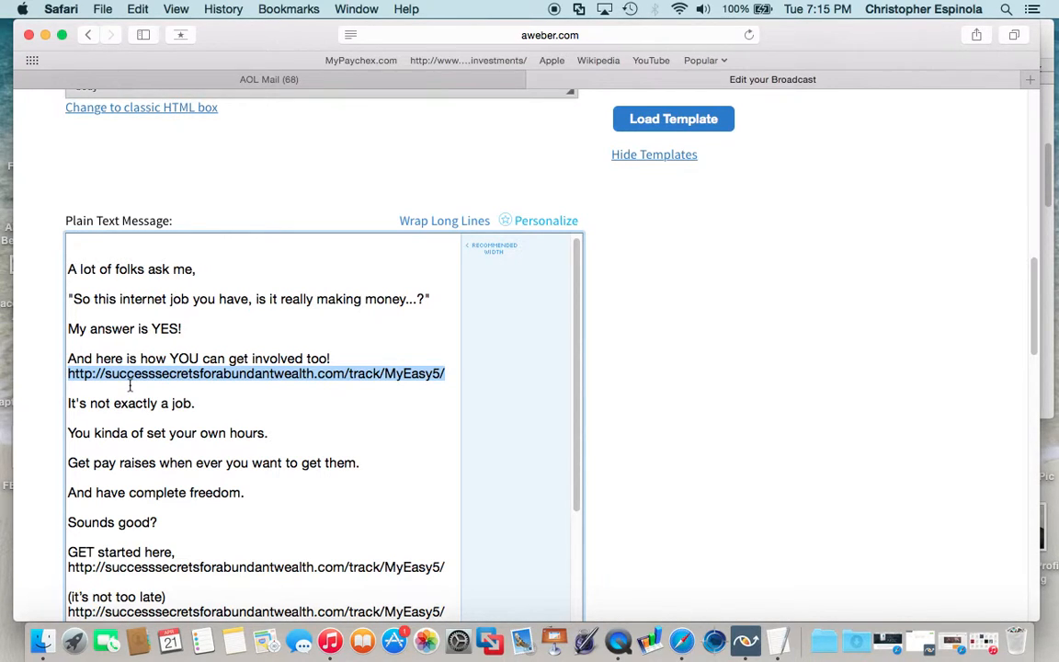
{"action": "scroll", "coordinate": [437, 442], "scroll_direction": "up", "scroll_amount": 10}
{"action": "scroll", "coordinate": [385, 392], "scroll_direction": "down", "scroll_amount": 6}
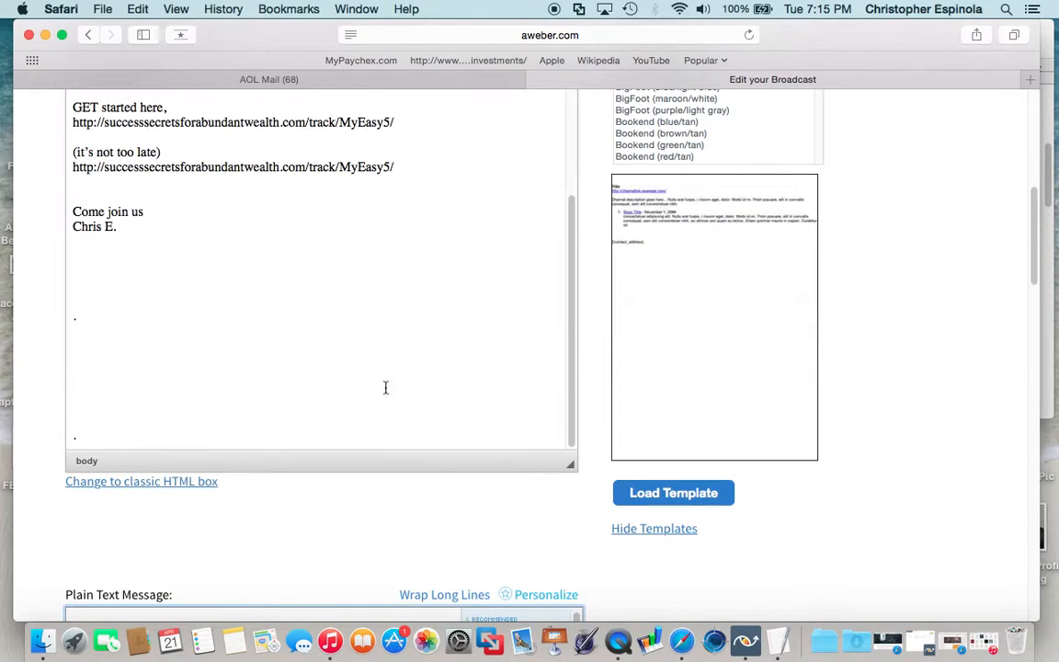
{"action": "scroll", "coordinate": [372, 407], "scroll_direction": "up", "scroll_amount": 5}
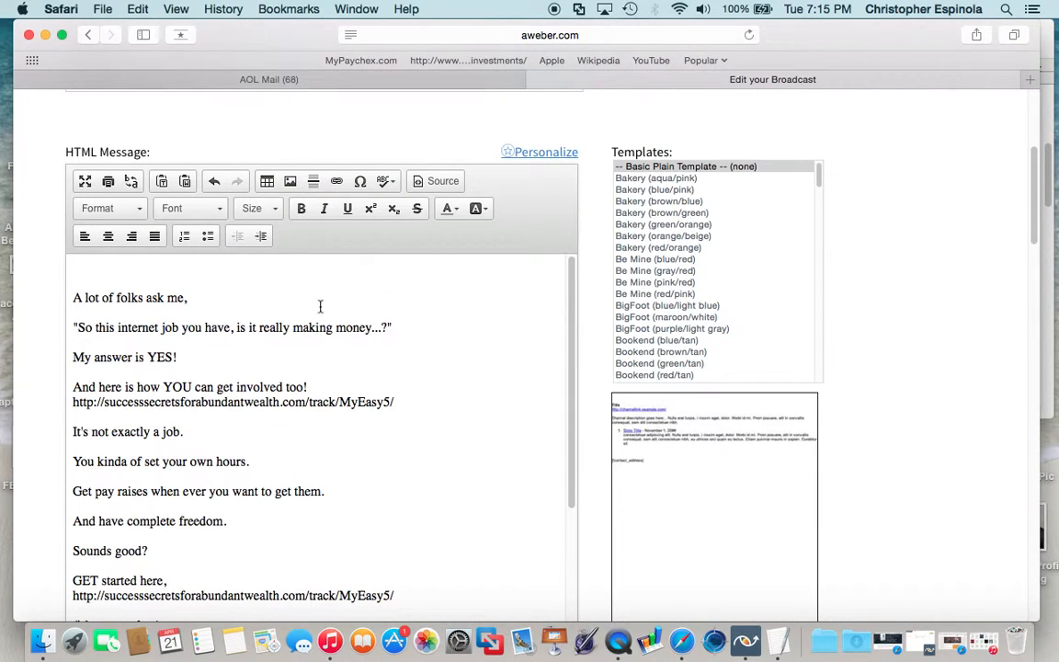
Link the words "And here is how YOU can get involved too" in the HTML message to the copied MyEasy5 tracking URL.
{"action": "scroll", "coordinate": [296, 353], "scroll_direction": "down", "scroll_amount": 1}
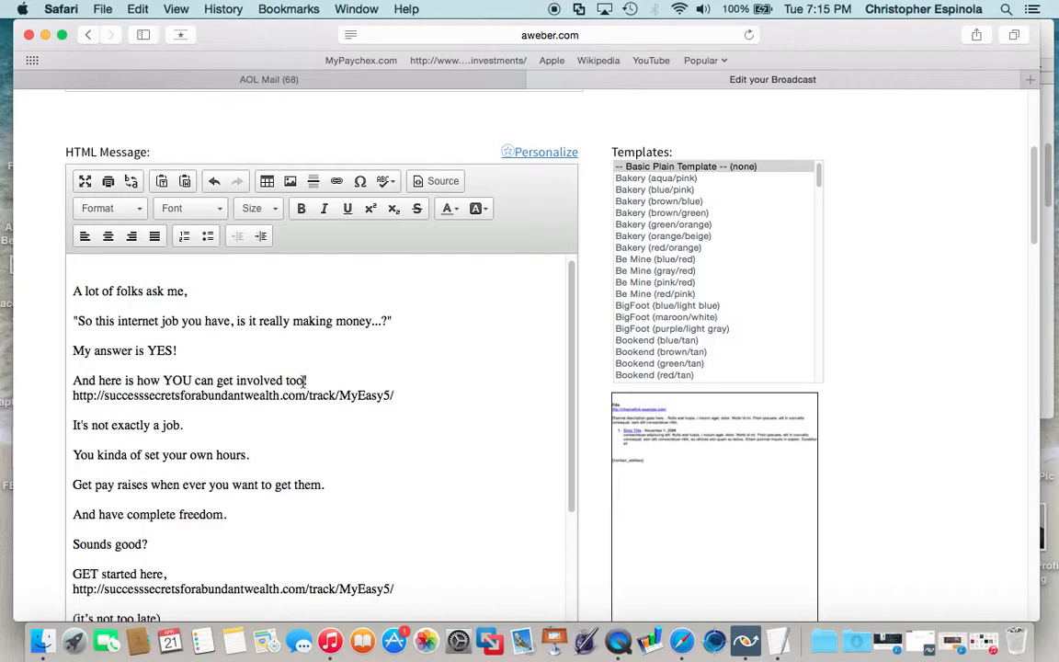
{"action": "mouse_move", "coordinate": [306, 381]}
{"action": "left_mouse_down"}
{"action": "mouse_move", "coordinate": [167, 380]}
{"action": "mouse_move", "coordinate": [189, 396]}
{"action": "mouse_move", "coordinate": [174, 372]}
{"action": "mouse_move", "coordinate": [72, 381]}
{"action": "mouse_move", "coordinate": [306, 380]}
{"action": "left_mouse_up"}
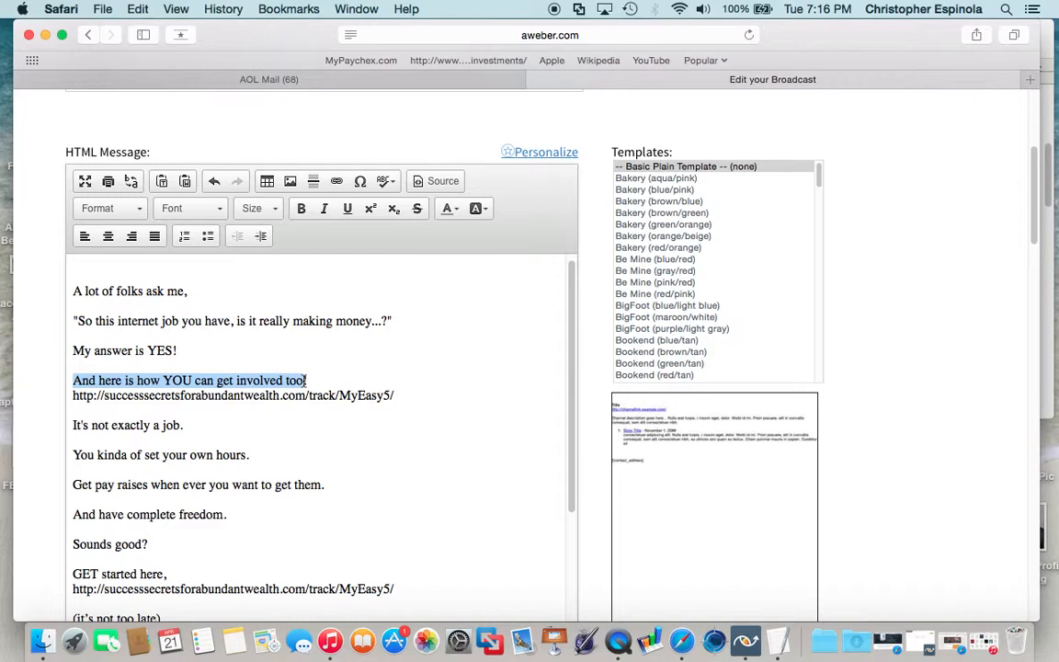
{"action": "left_click", "coordinate": [337, 182]}
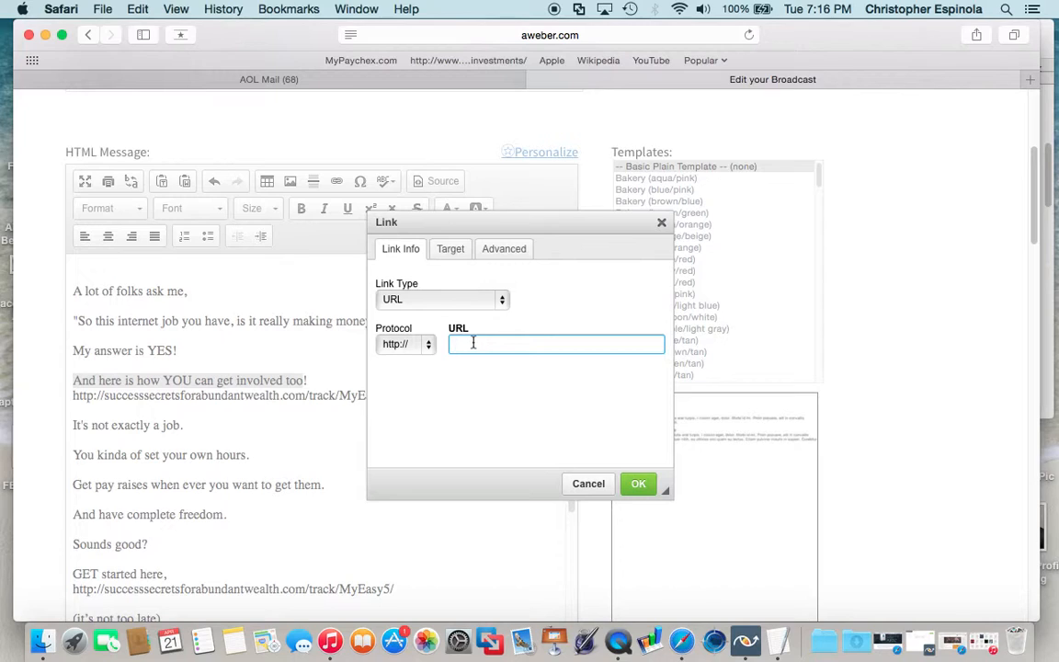
{"action": "key", "text": "super+v"}
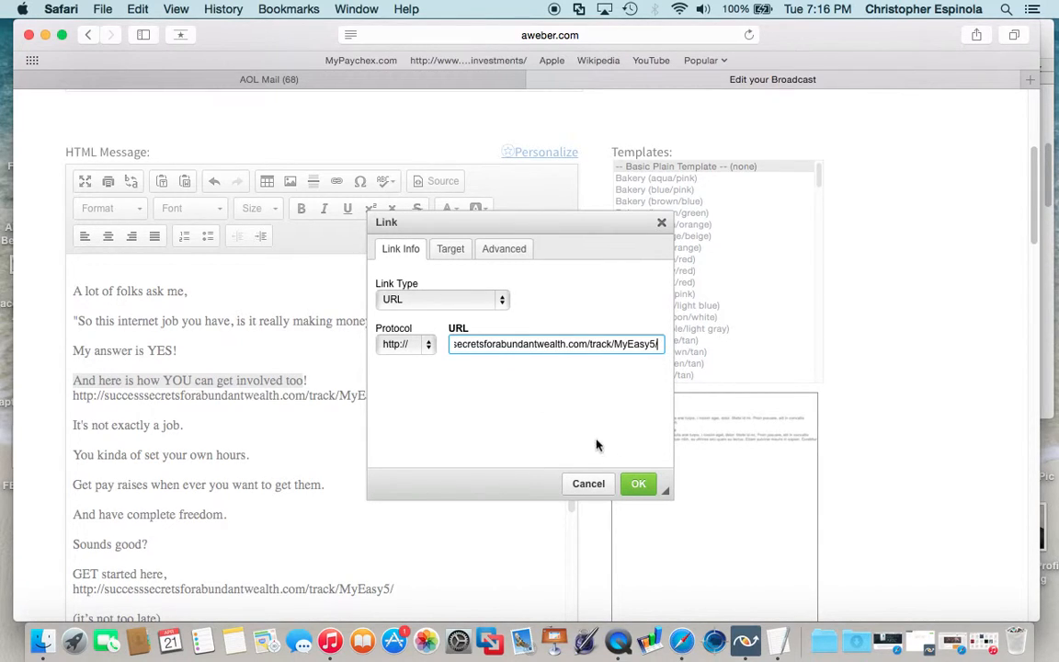
{"action": "left_click", "coordinate": [638, 484]}
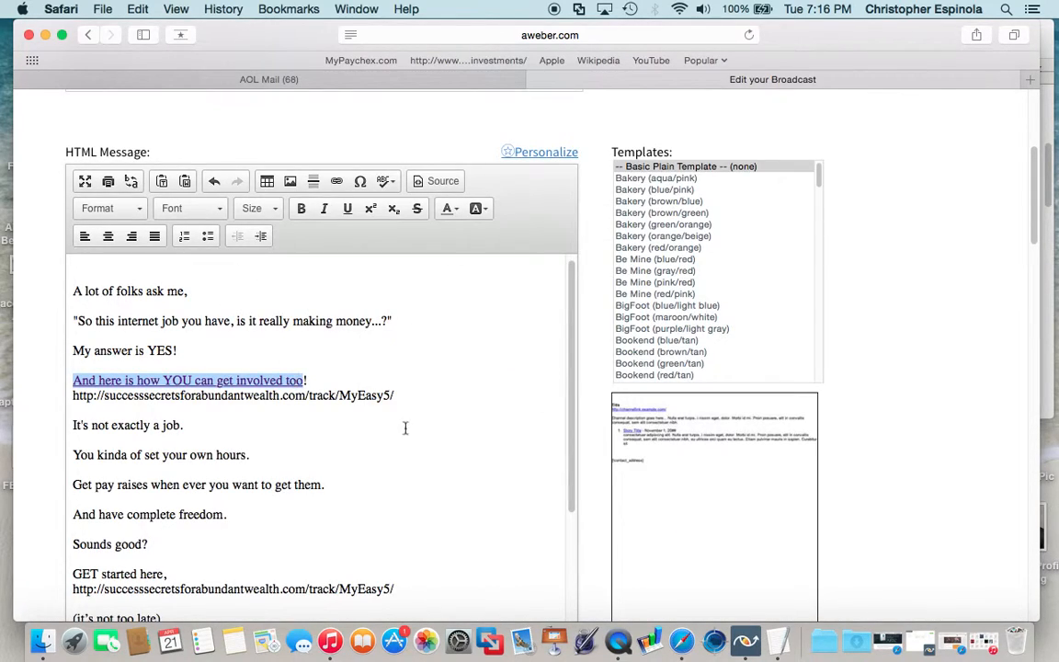
Copy the bare URL below the first linked sentence in the HTML message, then delete it along with its leftover line.
{"action": "left_click_drag", "start_coordinate": [395, 395], "coordinate": [72, 394]}
{"action": "key", "text": "super+c"}
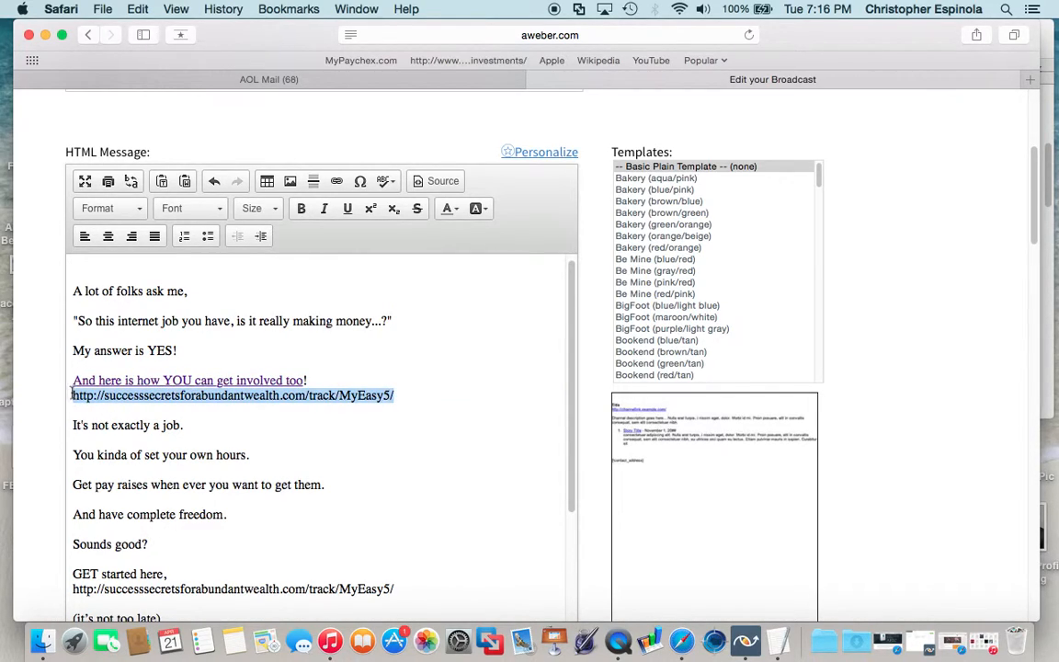
{"action": "key", "text": "BackSpace"}
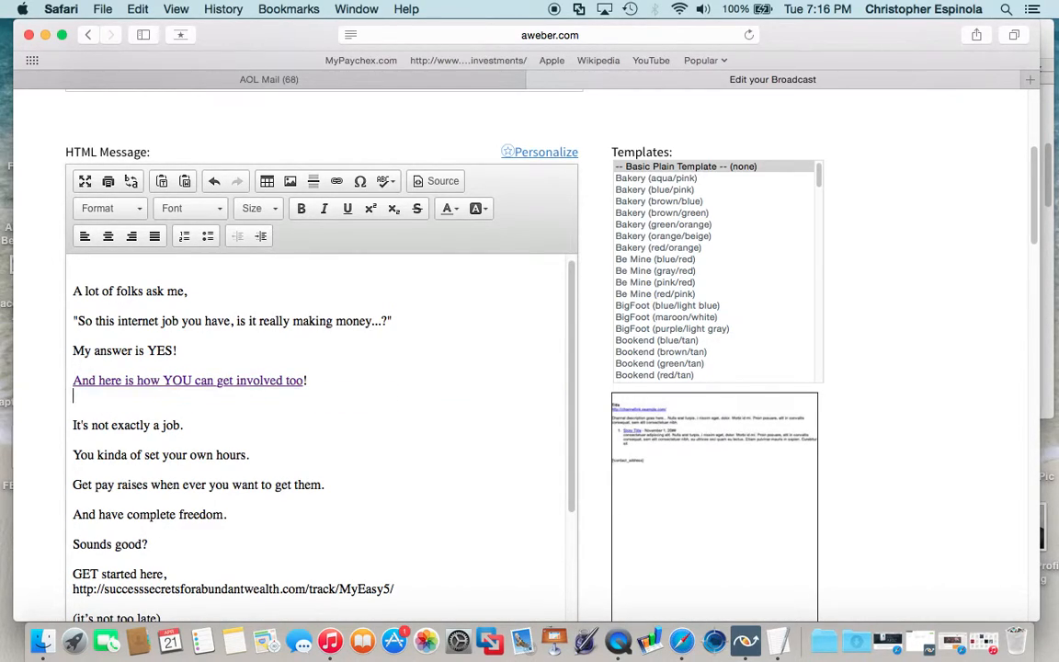
{"action": "key", "text": "BackSpace"}
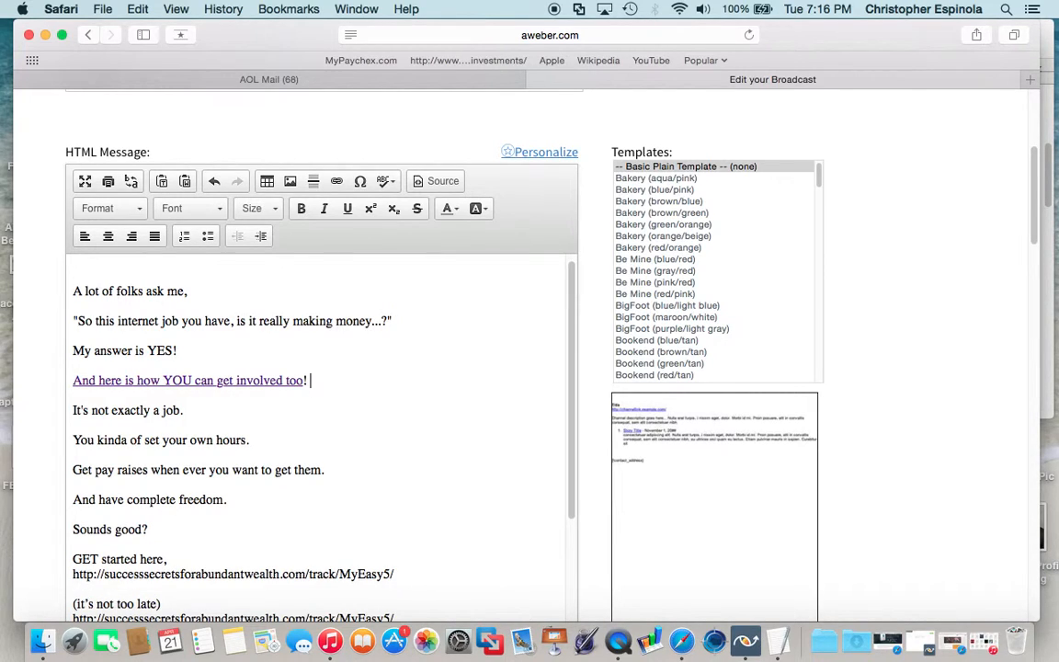
Link "GET started here" in the HTML message to the copied MyEasy5 tracking URL and delete the bare URL below it.
{"action": "scroll", "coordinate": [229, 404], "scroll_direction": "down", "scroll_amount": 1}
{"action": "scroll", "coordinate": [252, 405], "scroll_direction": "up", "scroll_amount": 1}
{"action": "scroll", "coordinate": [292, 439], "scroll_direction": "down", "scroll_amount": 5}
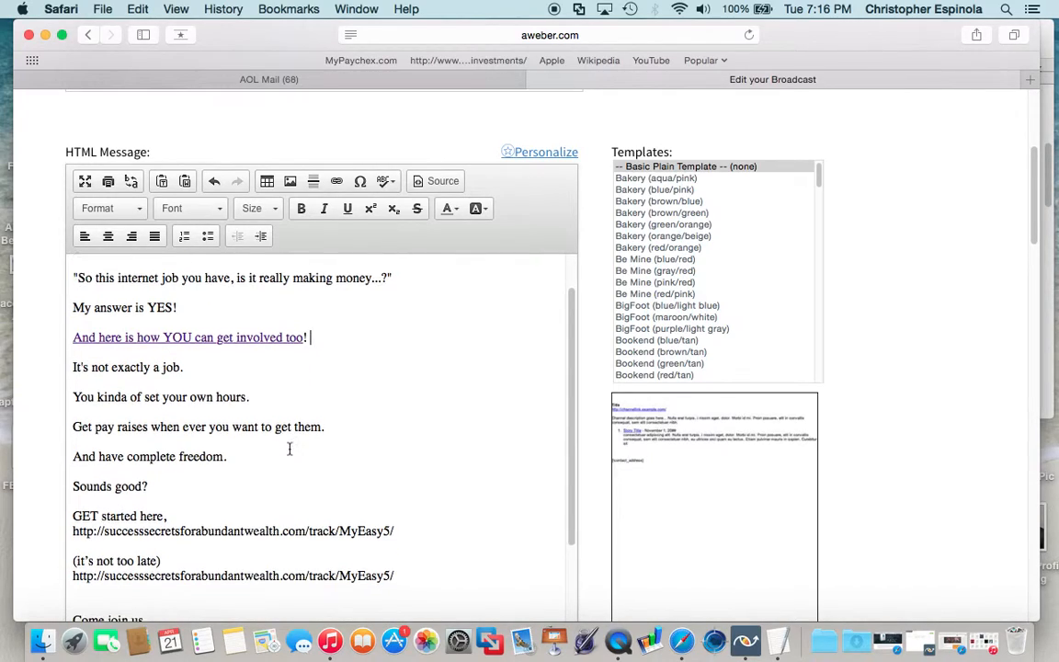
{"action": "left_click_drag", "start_coordinate": [163, 433], "coordinate": [65, 428]}
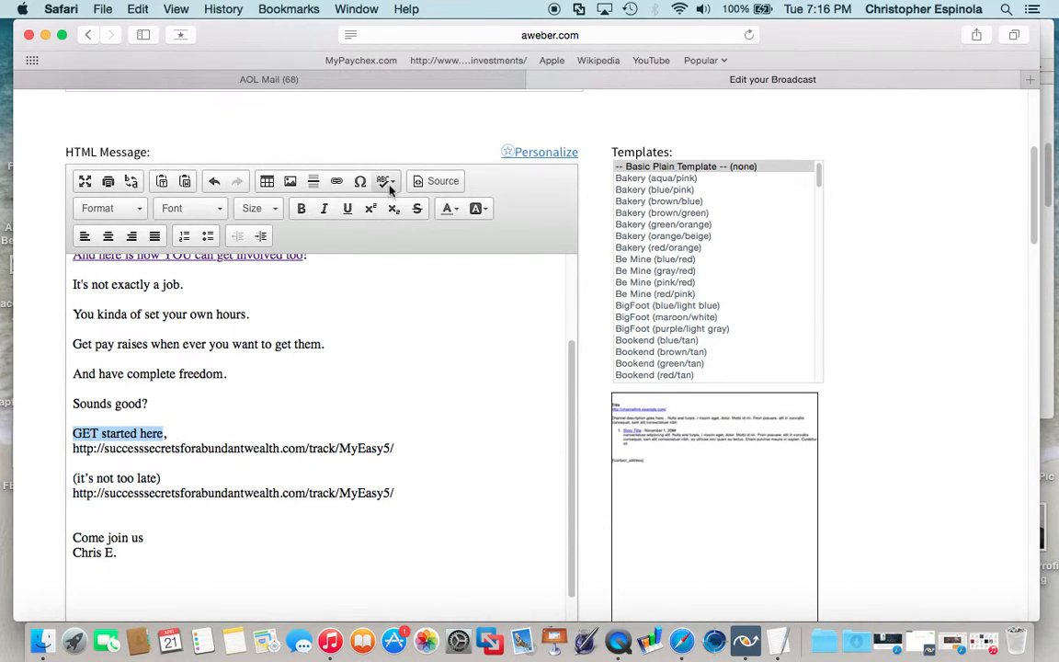
{"action": "left_click", "coordinate": [338, 182]}
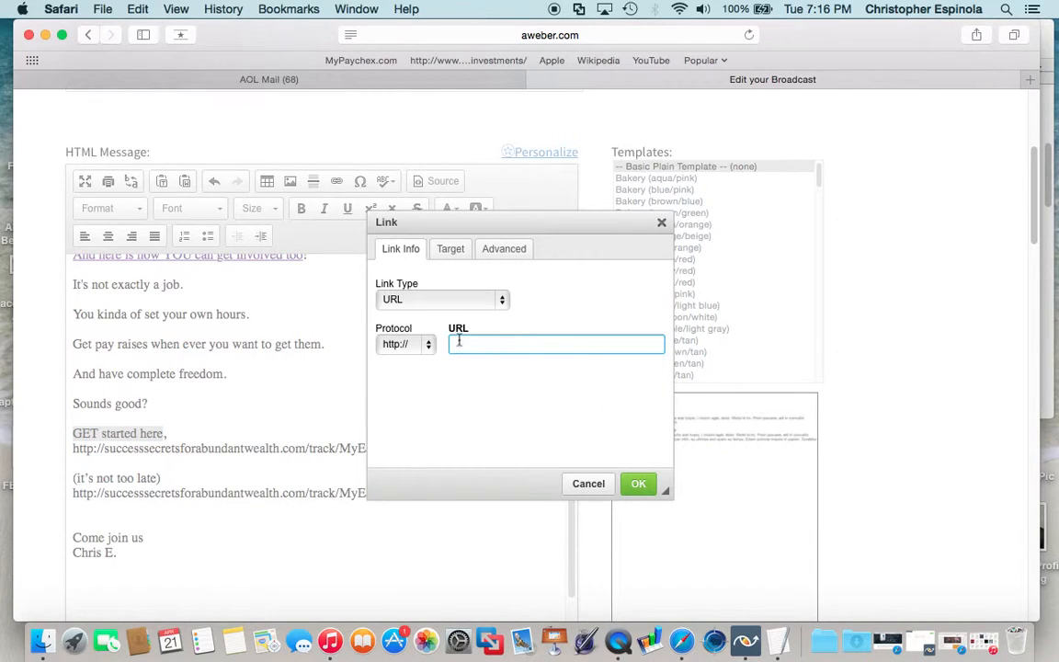
{"action": "key", "text": "super+v"}
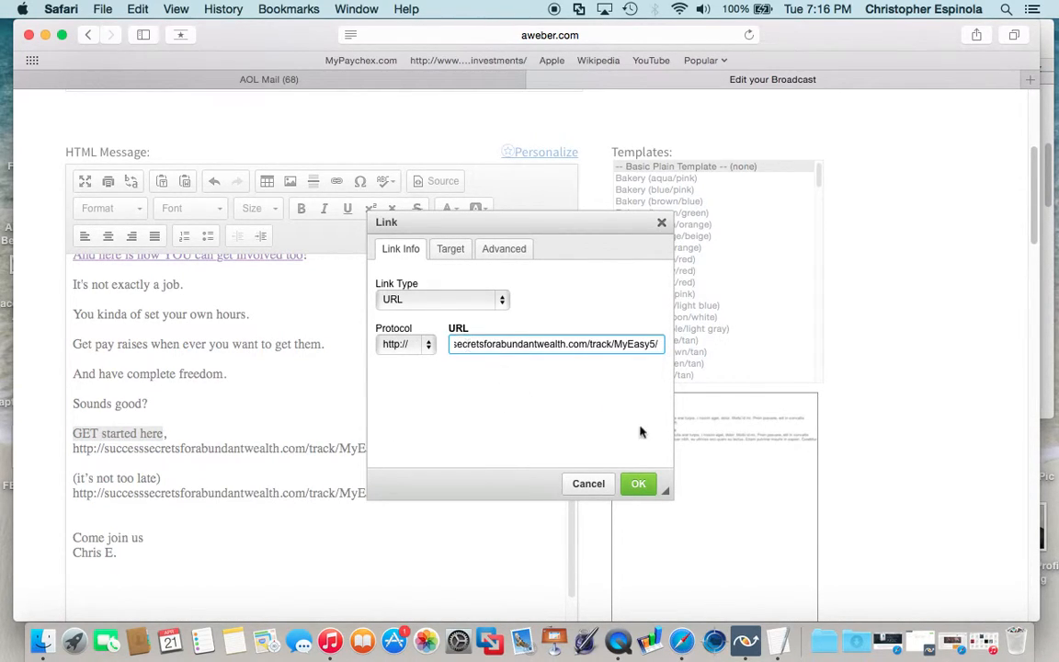
{"action": "left_click", "coordinate": [641, 486]}
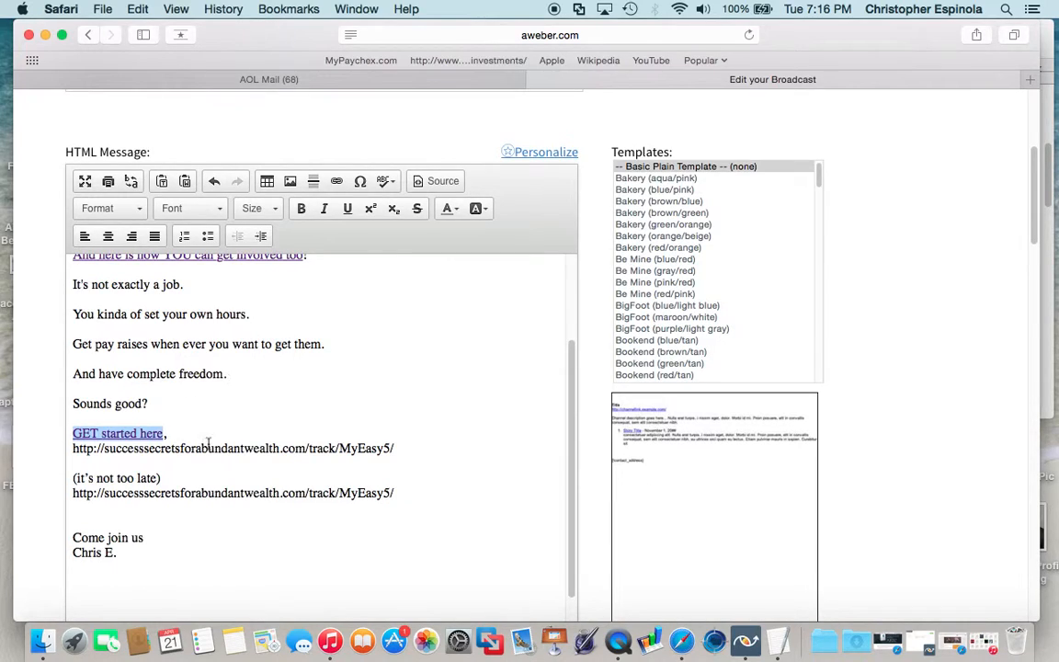
{"action": "left_click", "coordinate": [396, 448]}
{"action": "left_click_drag", "start_coordinate": [396, 447], "coordinate": [66, 449]}
{"action": "key", "text": "BackSpace"}
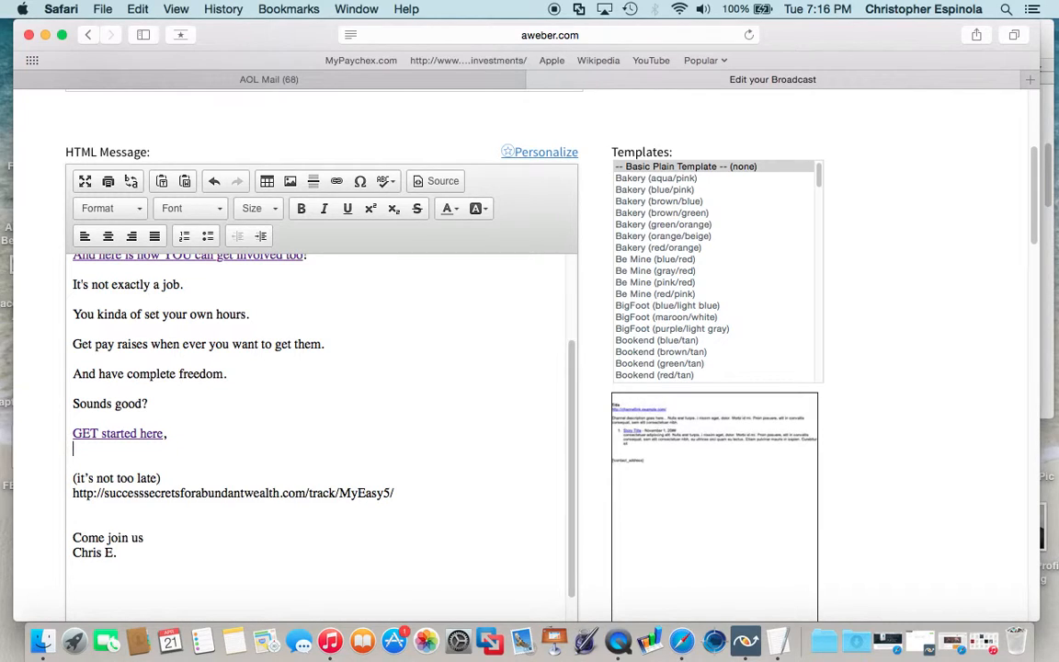
Link "it's not too late" inside the parentheses to the copied MyEasy5 tracking URL and delete the bare URL below it.
{"action": "left_click_drag", "start_coordinate": [160, 477], "coordinate": [77, 473]}
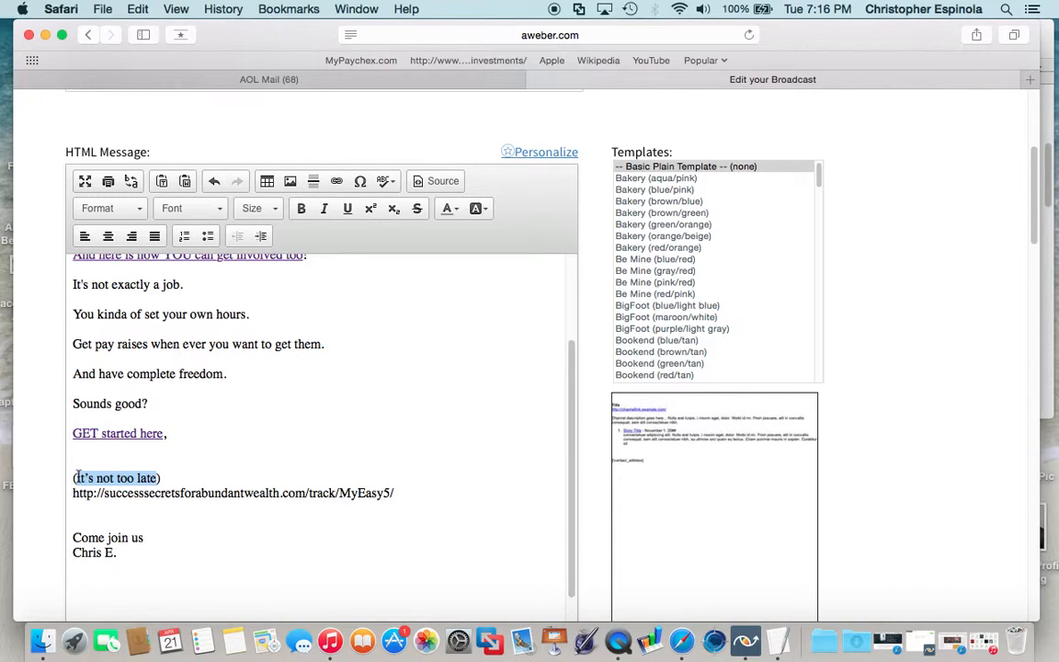
{"action": "left_click", "coordinate": [336, 181]}
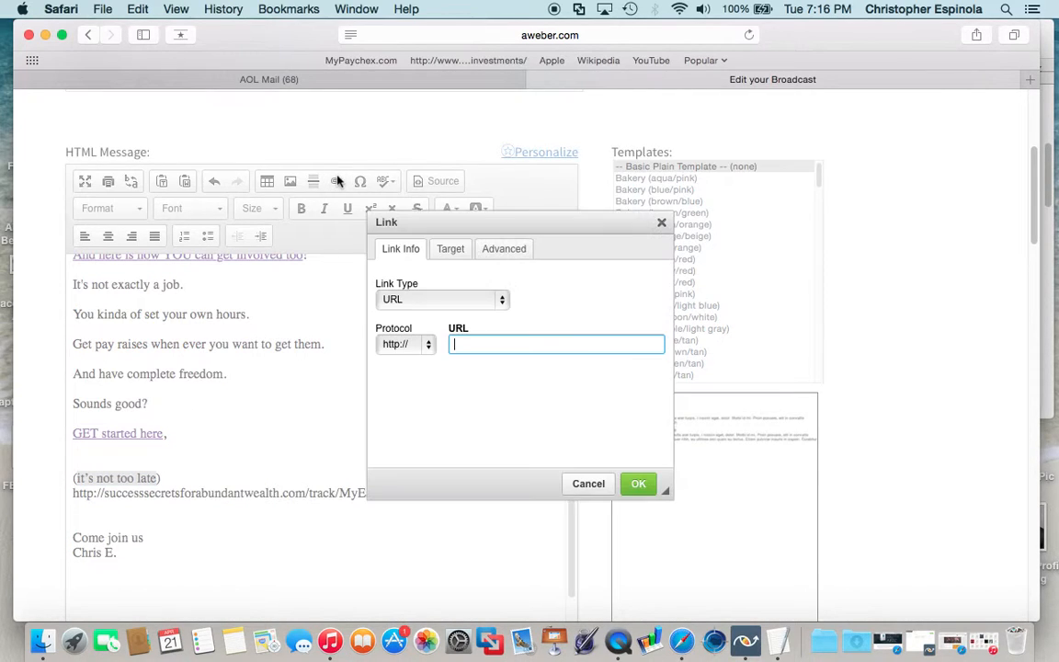
{"action": "key", "text": "super+v"}
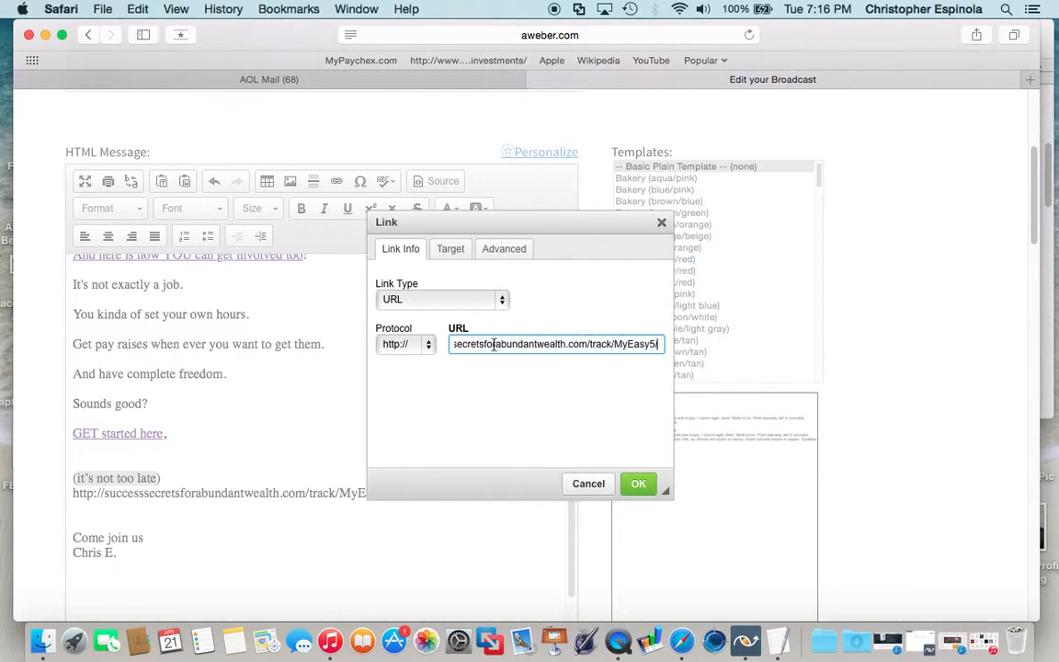
{"action": "left_click", "coordinate": [638, 484]}
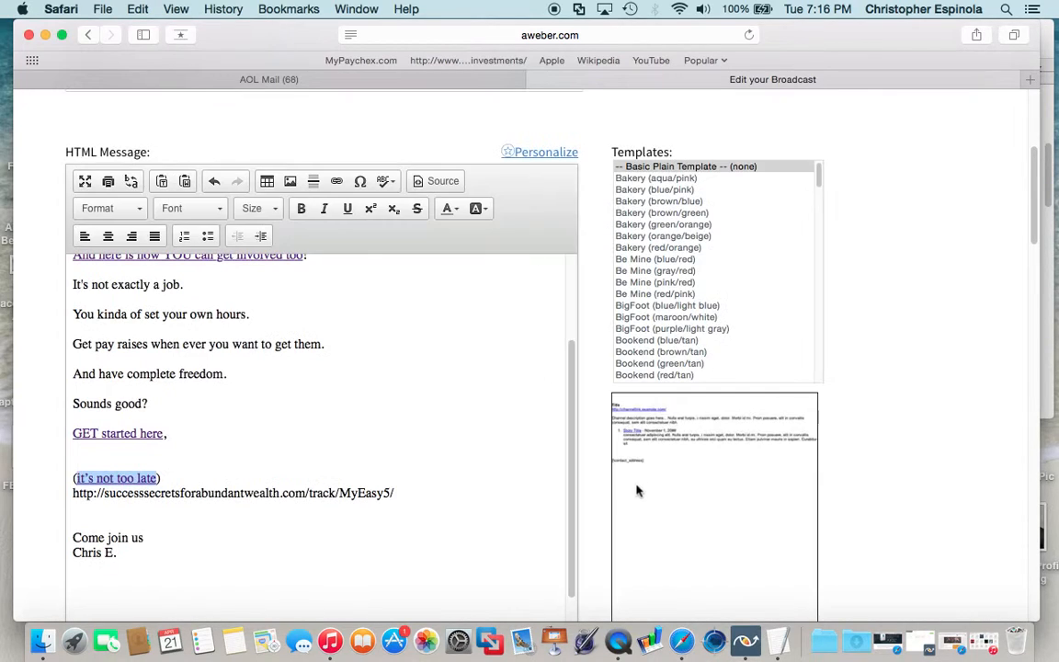
{"action": "left_click_drag", "start_coordinate": [396, 492], "coordinate": [69, 495]}
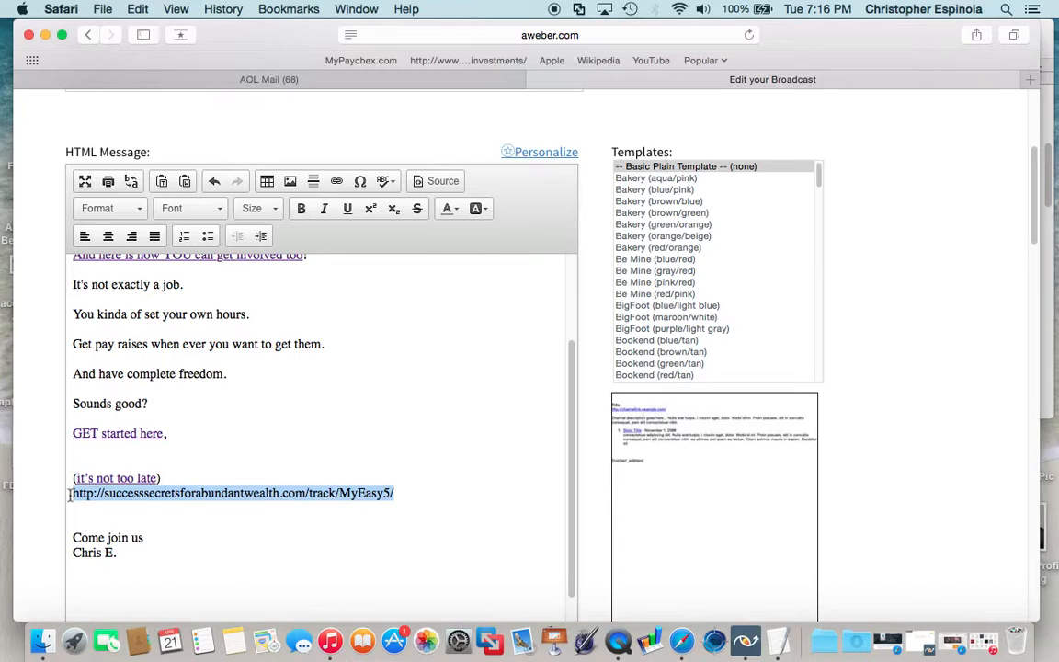
{"action": "key", "text": "BackSpace"}
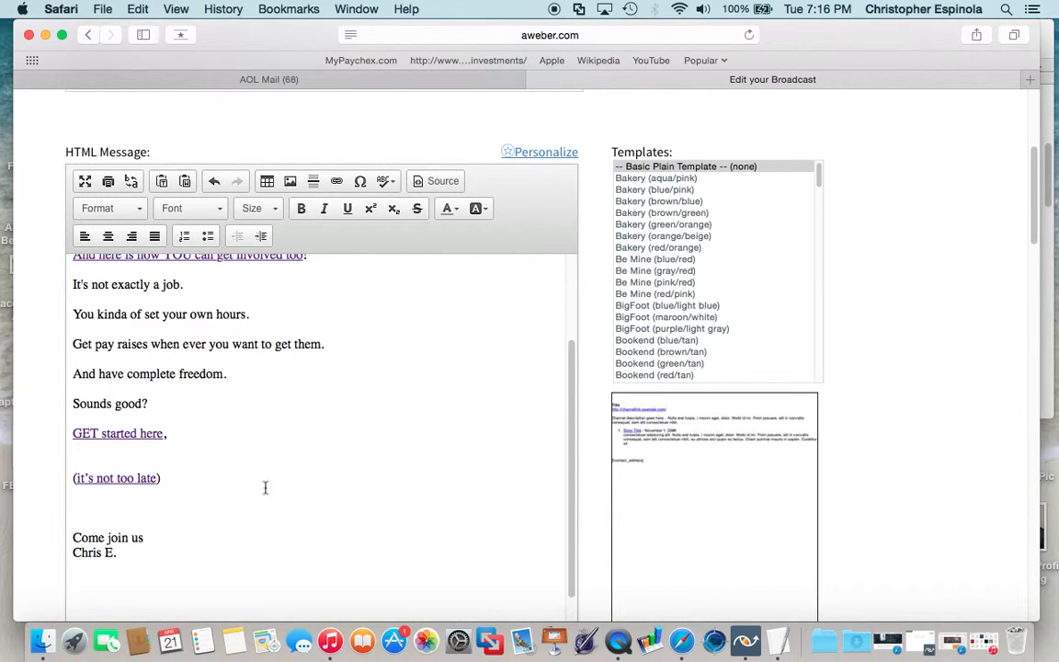
Italicize the quoted words "So this internet job you have, is it really making money" in the HTML message.
{"action": "scroll", "coordinate": [326, 503], "scroll_direction": "up", "scroll_amount": 3}
{"action": "scroll", "coordinate": [331, 505], "scroll_direction": "down", "scroll_amount": 1}
{"action": "scroll", "coordinate": [331, 500], "scroll_direction": "down", "scroll_amount": 5}
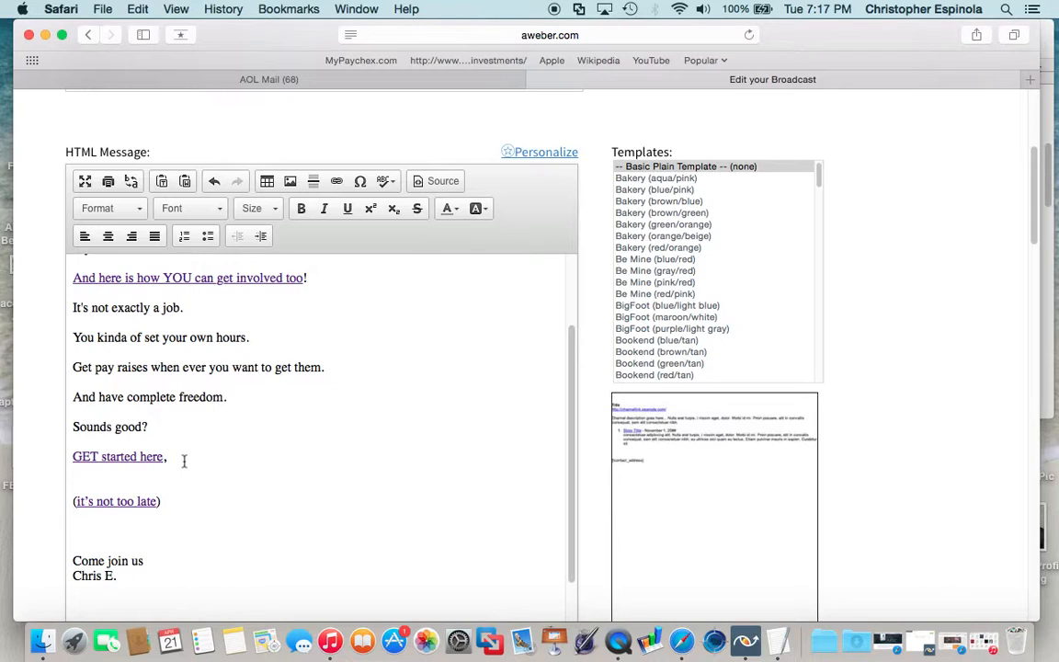
{"action": "scroll", "coordinate": [218, 488], "scroll_direction": "up", "scroll_amount": 5}
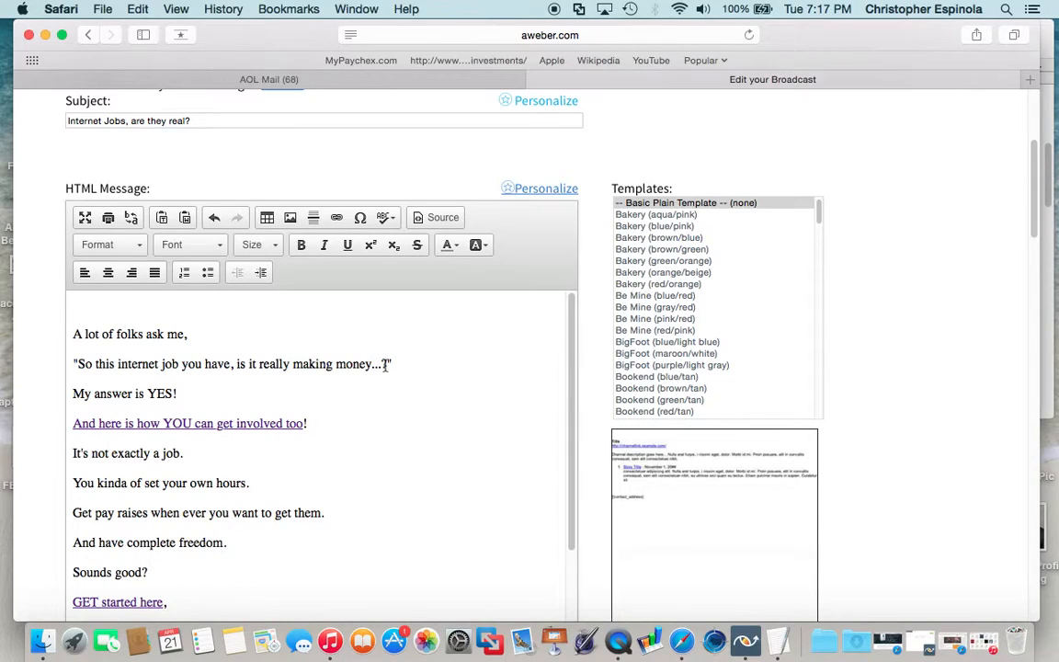
{"action": "left_click_drag", "start_coordinate": [382, 365], "coordinate": [88, 360]}
{"action": "triple_click", "coordinate": [80, 364]}
{"action": "left_click", "coordinate": [80, 364]}
{"action": "left_click_drag", "start_coordinate": [79, 363], "coordinate": [359, 367]}
{"action": "left_click", "coordinate": [331, 382]}
{"action": "left_click_drag", "start_coordinate": [79, 364], "coordinate": [374, 366]}
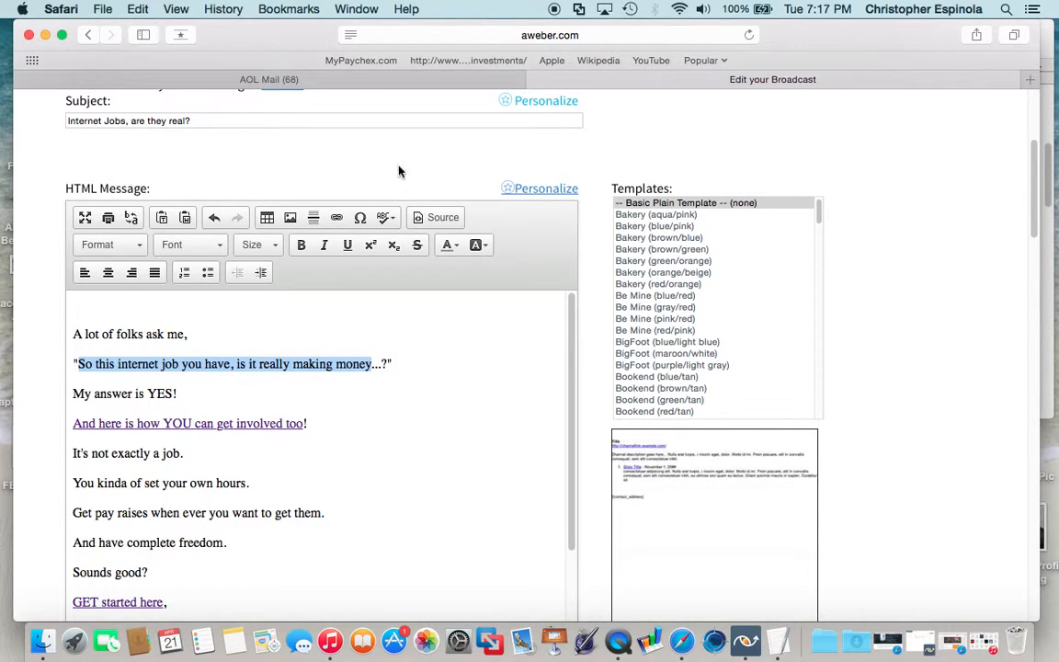
{"action": "left_click", "coordinate": [324, 246]}
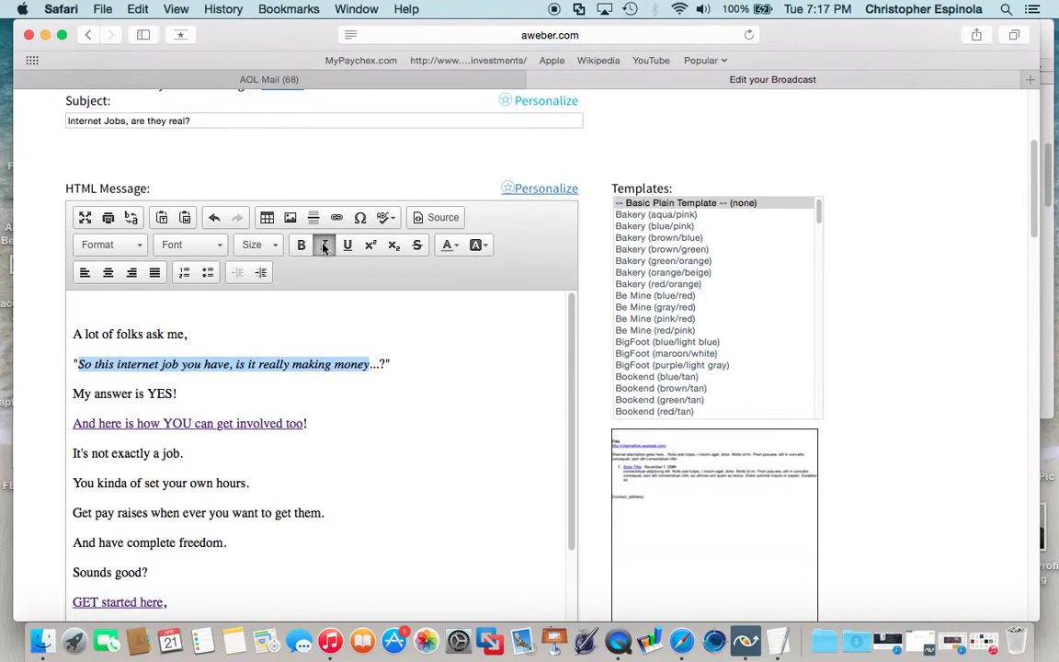
{"action": "left_click", "coordinate": [416, 426]}
Italicize the linked words "GET started here" in the HTML message.
{"action": "scroll", "coordinate": [395, 448], "scroll_direction": "down", "scroll_amount": 2}
{"action": "scroll", "coordinate": [370, 463], "scroll_direction": "down", "scroll_amount": 1}
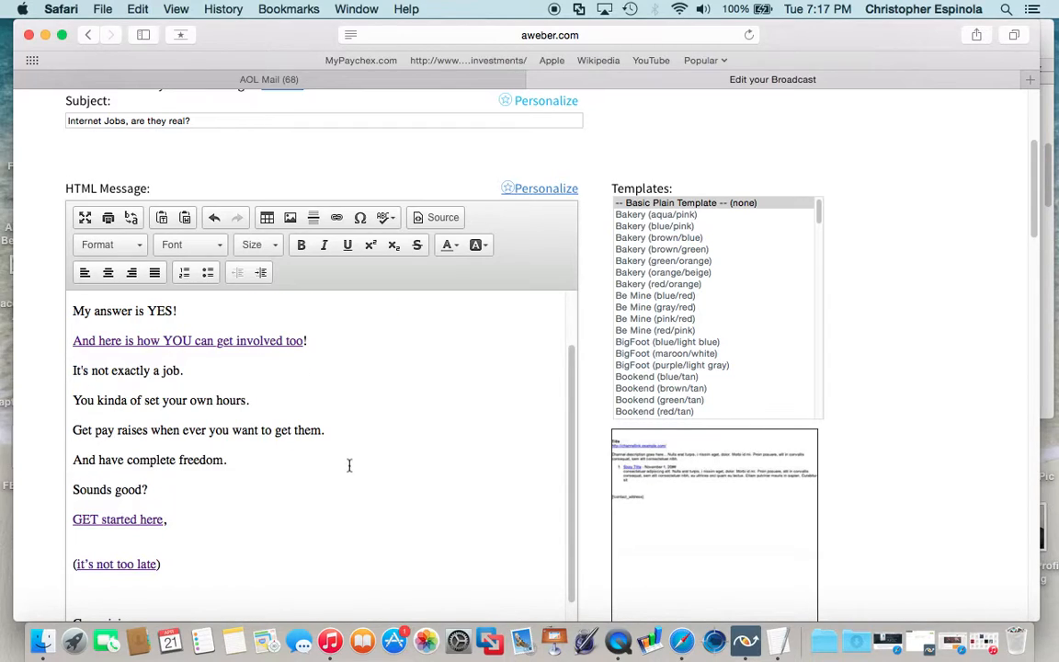
{"action": "left_click_drag", "start_coordinate": [162, 519], "coordinate": [71, 519]}
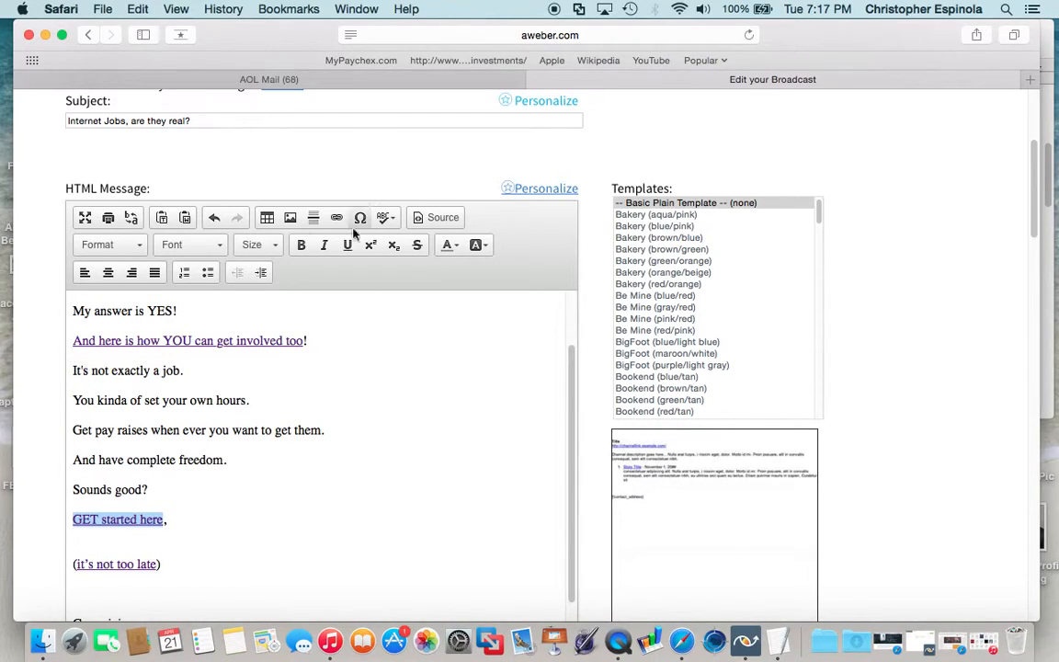
{"action": "left_click", "coordinate": [323, 250]}
{"action": "left_click", "coordinate": [357, 449]}
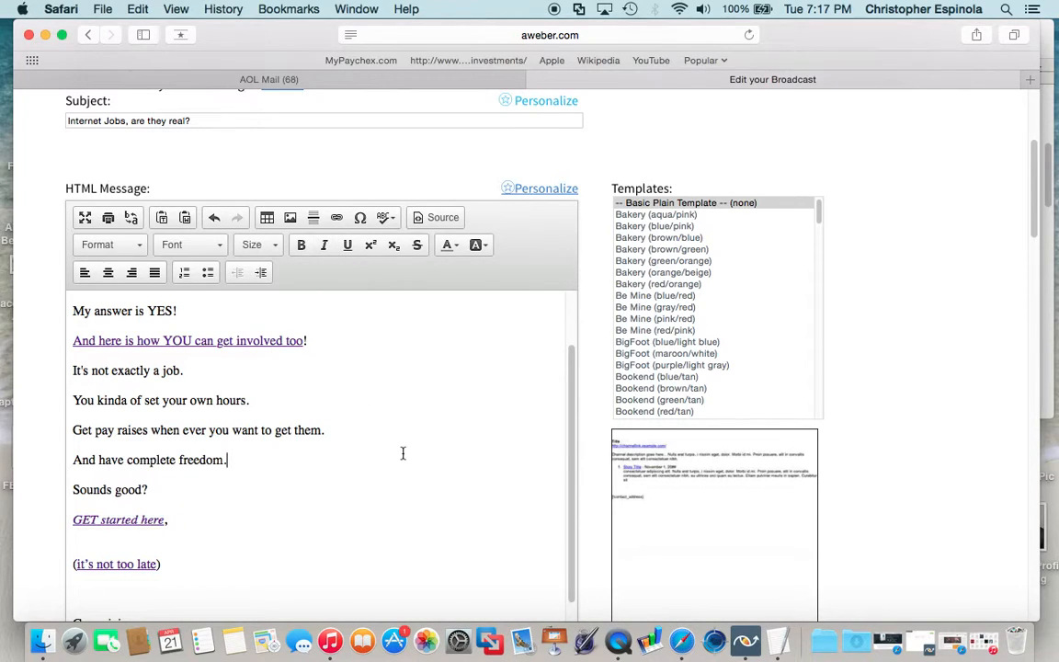
Save the broadcast message with the option to ignore invalid links enabled.
{"action": "scroll", "coordinate": [324, 459], "scroll_direction": "down", "scroll_amount": 2}
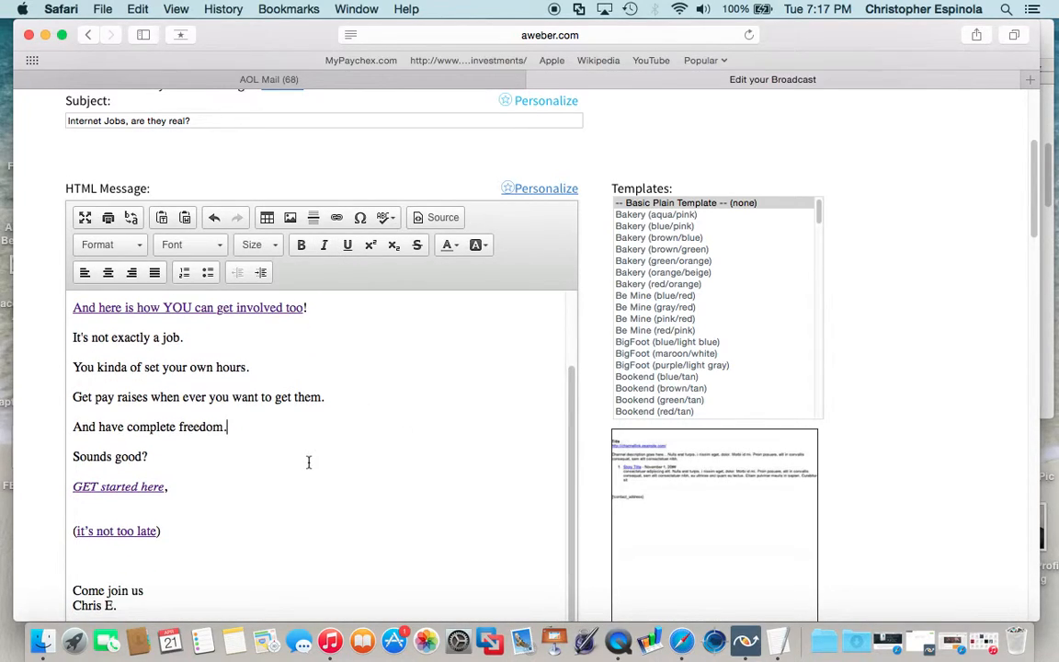
{"action": "scroll", "coordinate": [308, 464], "scroll_direction": "up", "scroll_amount": 5}
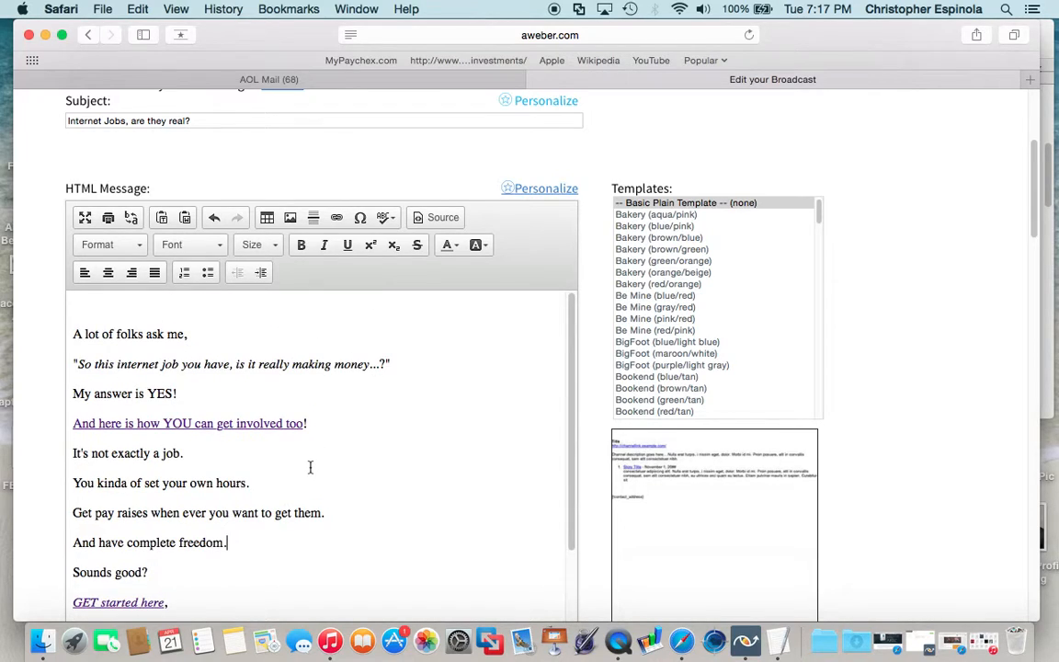
{"action": "scroll", "coordinate": [310, 466], "scroll_direction": "down", "scroll_amount": 10}
{"action": "scroll", "coordinate": [304, 464], "scroll_direction": "down", "scroll_amount": 5}
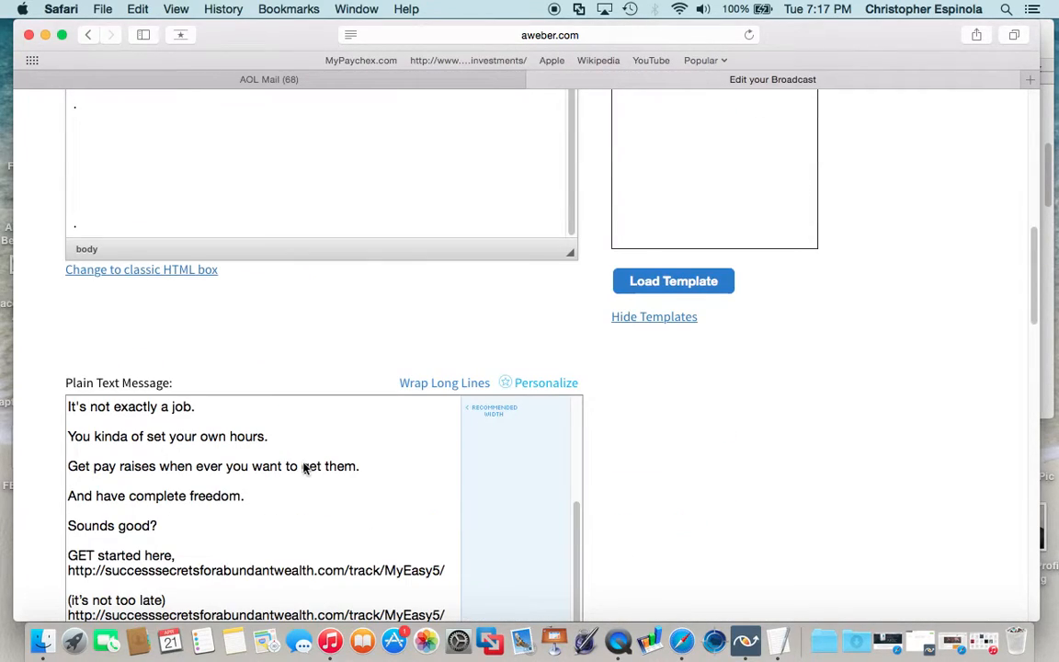
{"action": "scroll", "coordinate": [304, 467], "scroll_direction": "down", "scroll_amount": 12}
{"action": "scroll", "coordinate": [303, 467], "scroll_direction": "down", "scroll_amount": 5}
{"action": "scroll", "coordinate": [303, 467], "scroll_direction": "down", "scroll_amount": 7}
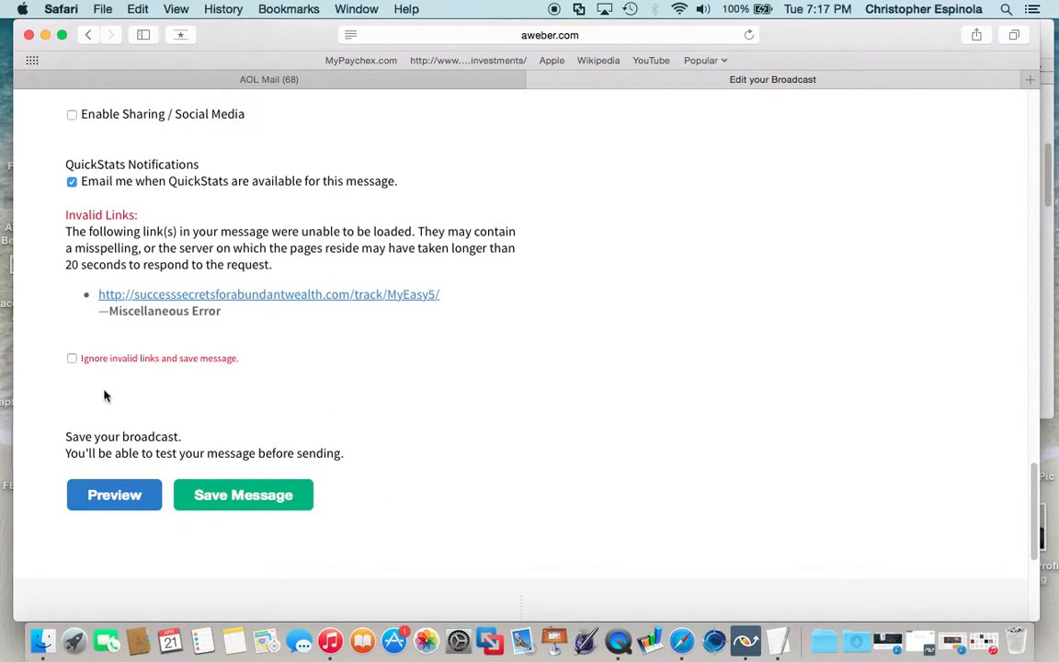
{"action": "left_click", "coordinate": [72, 359]}
{"action": "left_click", "coordinate": [274, 496]}
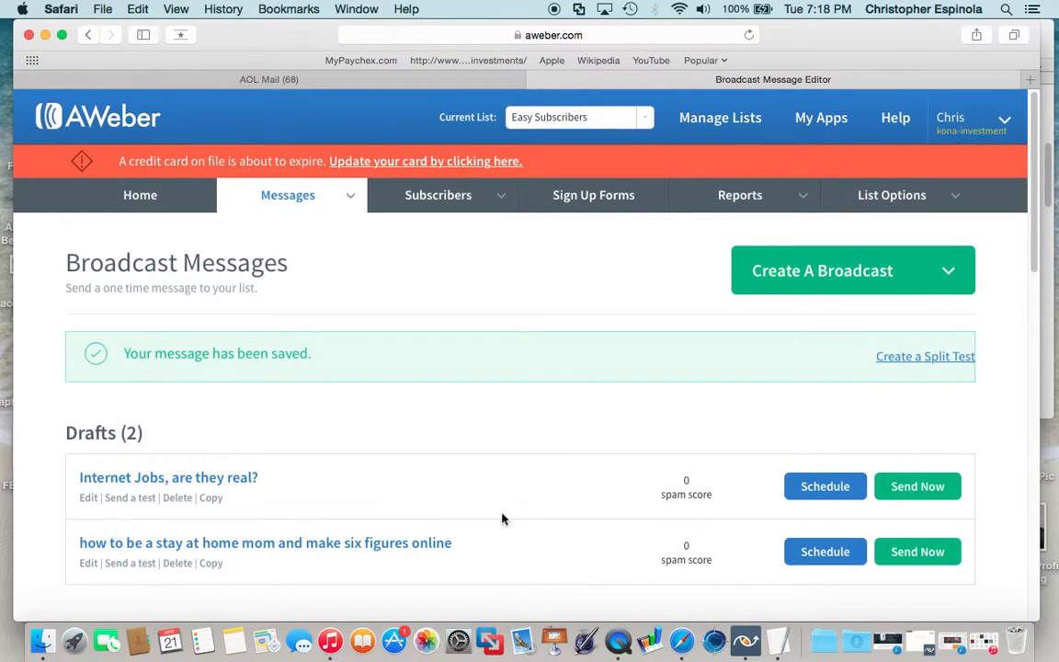
Send a test of the "Internet Jobs, are they real?" draft to the prefilled email address and close the test dialog.
{"action": "scroll", "coordinate": [454, 349], "scroll_direction": "down", "scroll_amount": 4}
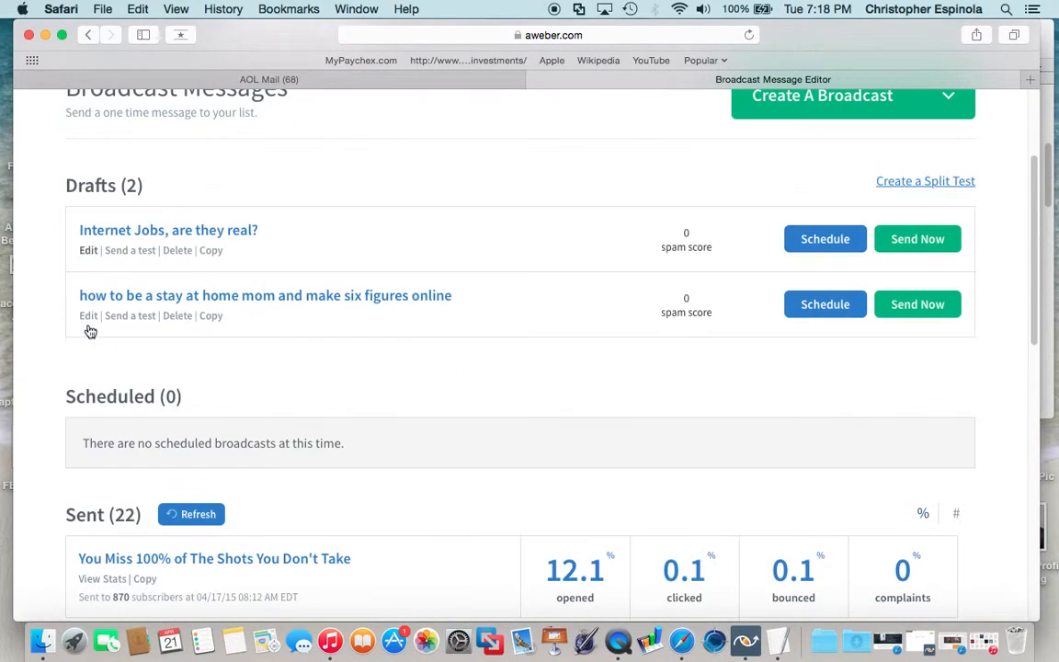
{"action": "left_click", "coordinate": [134, 250]}
{"action": "left_click", "coordinate": [337, 363]}
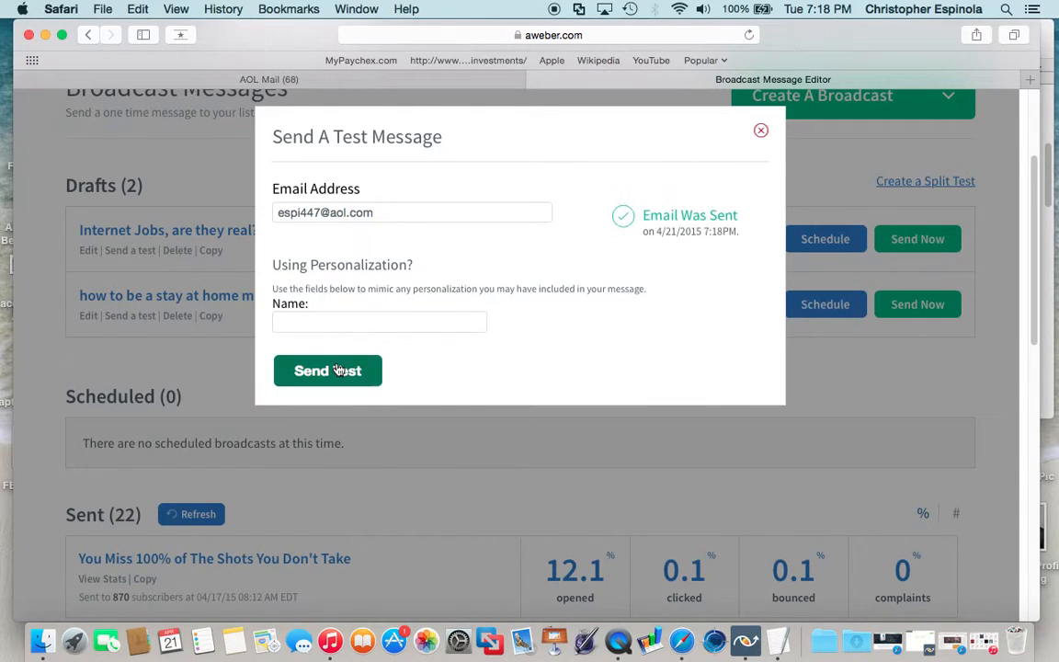
{"action": "left_click", "coordinate": [760, 131]}
Switch to AOL Mail, check for new mail and open the "Internet Jobs, are they real?" test message.
{"action": "left_click", "coordinate": [319, 78]}
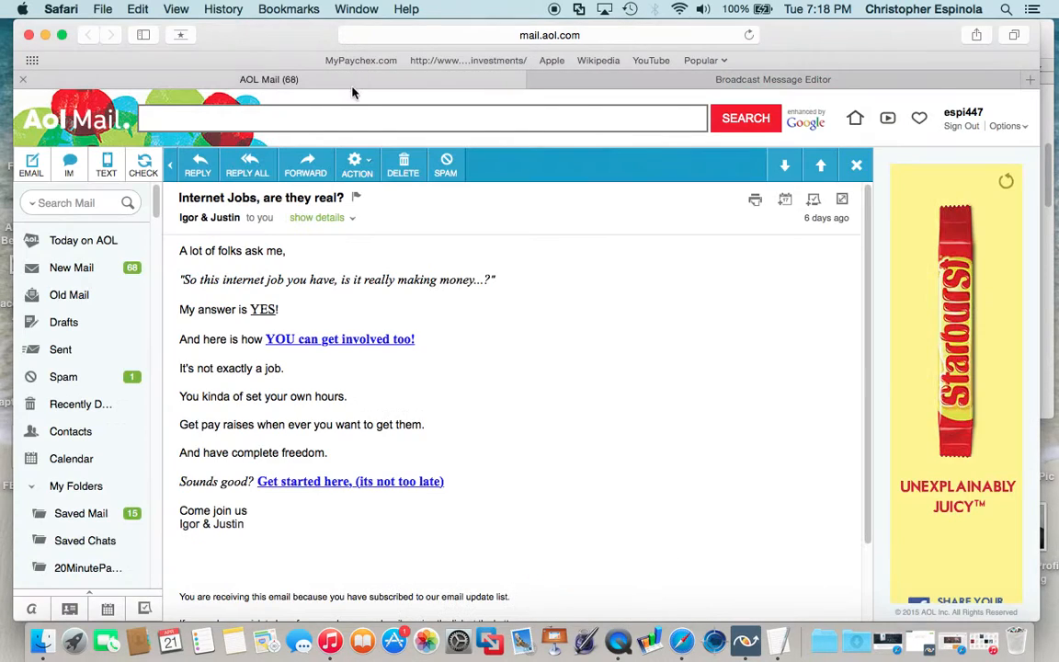
{"action": "left_click", "coordinate": [144, 168]}
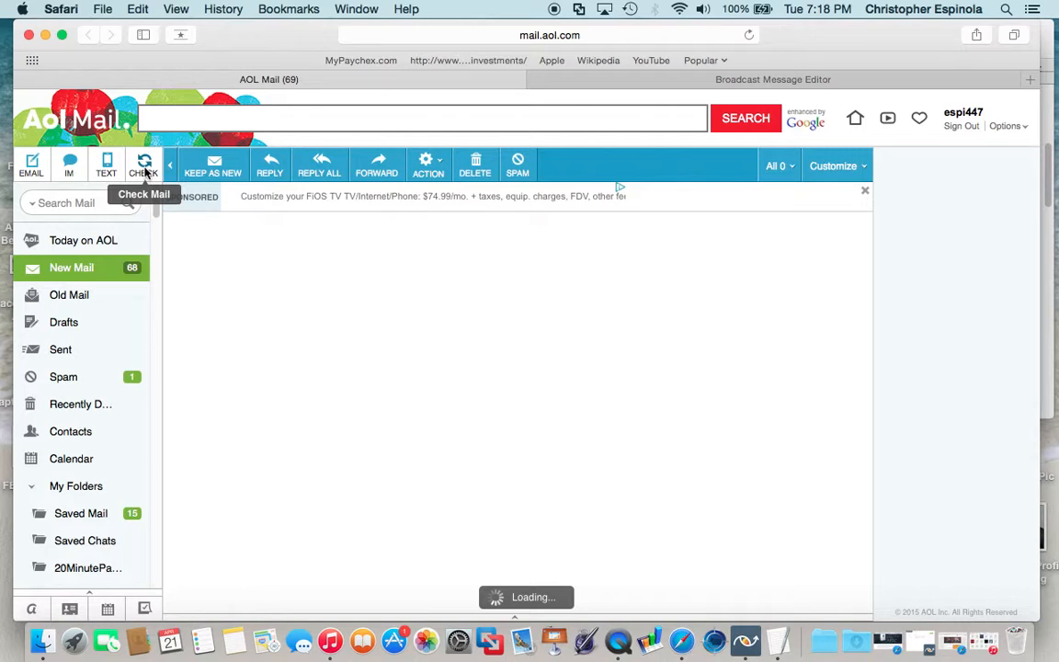
{"action": "left_click", "coordinate": [276, 256]}
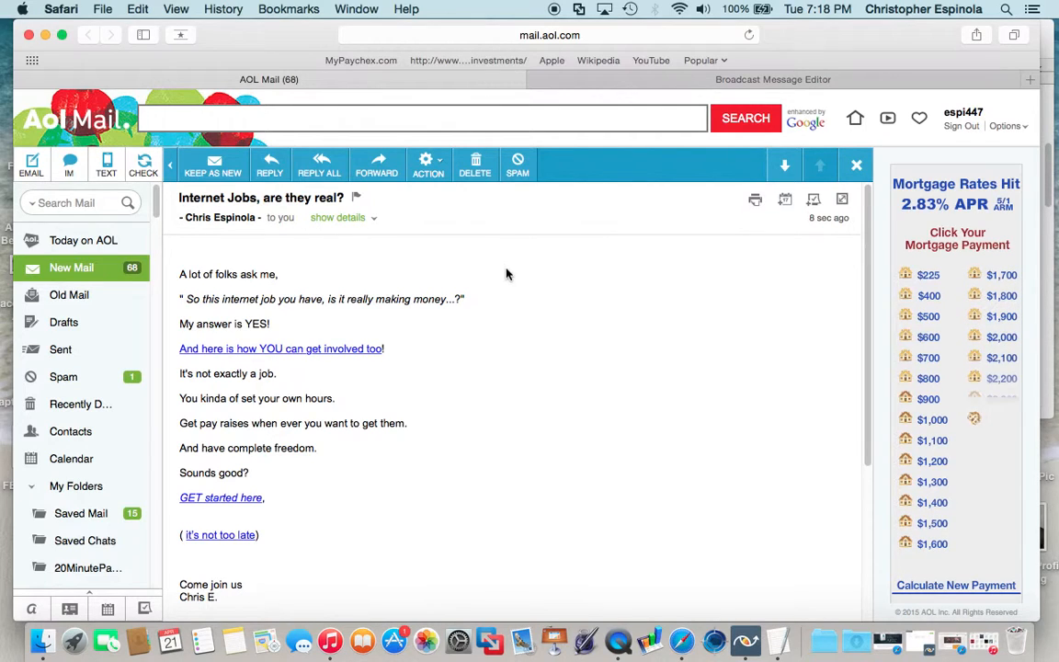
Review the test email's text, italics, links, spacing and footer from beginning to end.
{"action": "scroll", "coordinate": [509, 276], "scroll_direction": "down", "scroll_amount": 2}
{"action": "scroll", "coordinate": [507, 301], "scroll_direction": "down", "scroll_amount": 3}
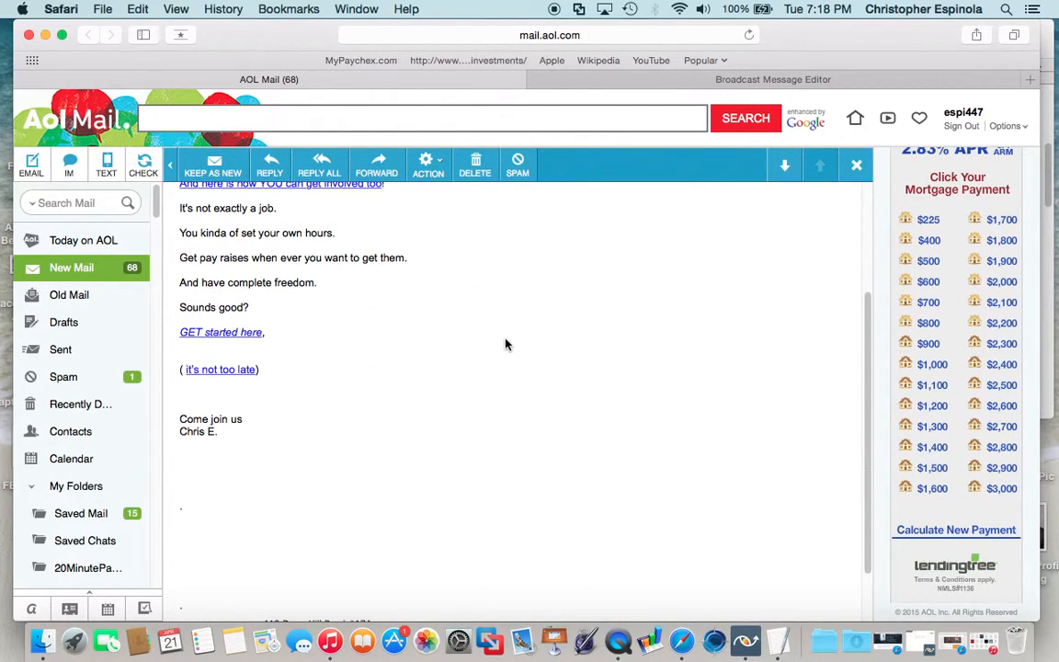
{"action": "scroll", "coordinate": [506, 344], "scroll_direction": "down", "scroll_amount": 2}
{"action": "scroll", "coordinate": [505, 344], "scroll_direction": "up", "scroll_amount": 5}
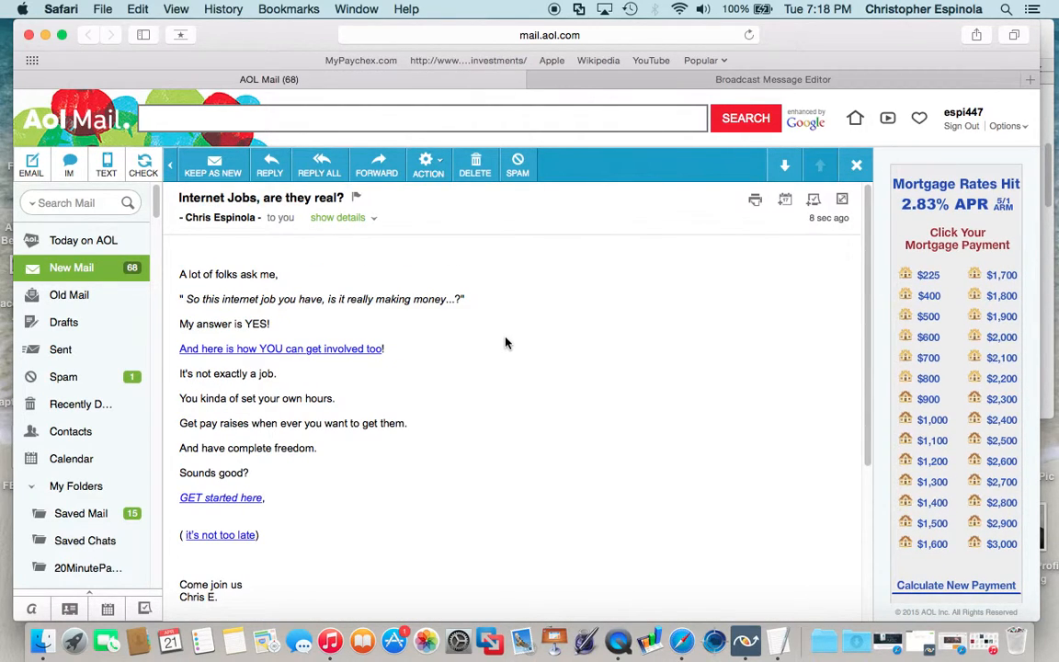
{"action": "scroll", "coordinate": [505, 347], "scroll_direction": "down", "scroll_amount": 1}
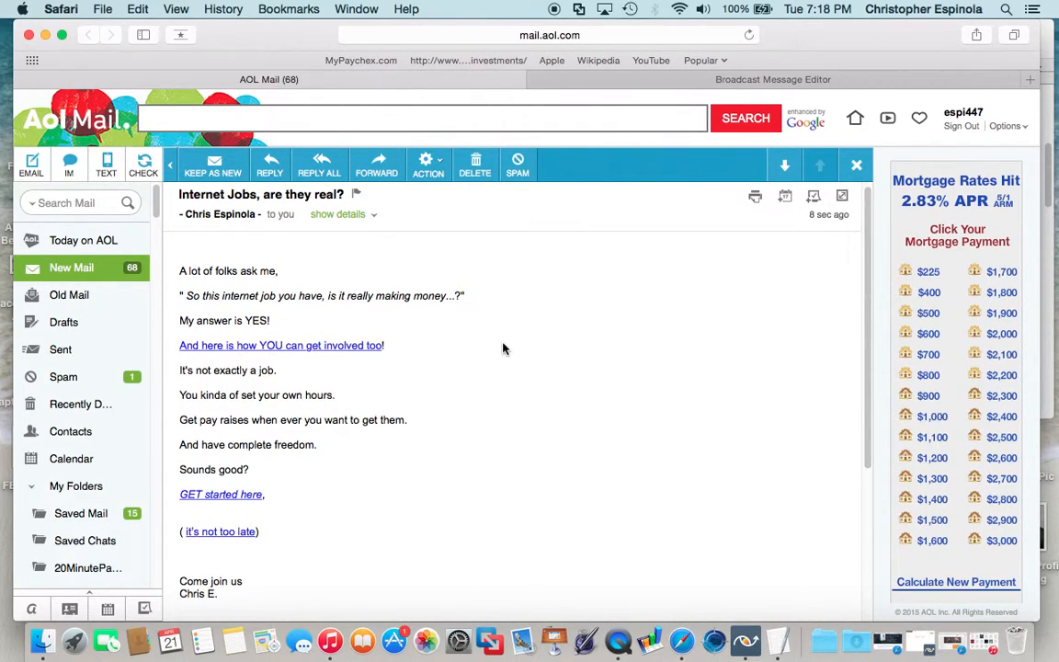
{"action": "scroll", "coordinate": [503, 349], "scroll_direction": "down", "scroll_amount": 5}
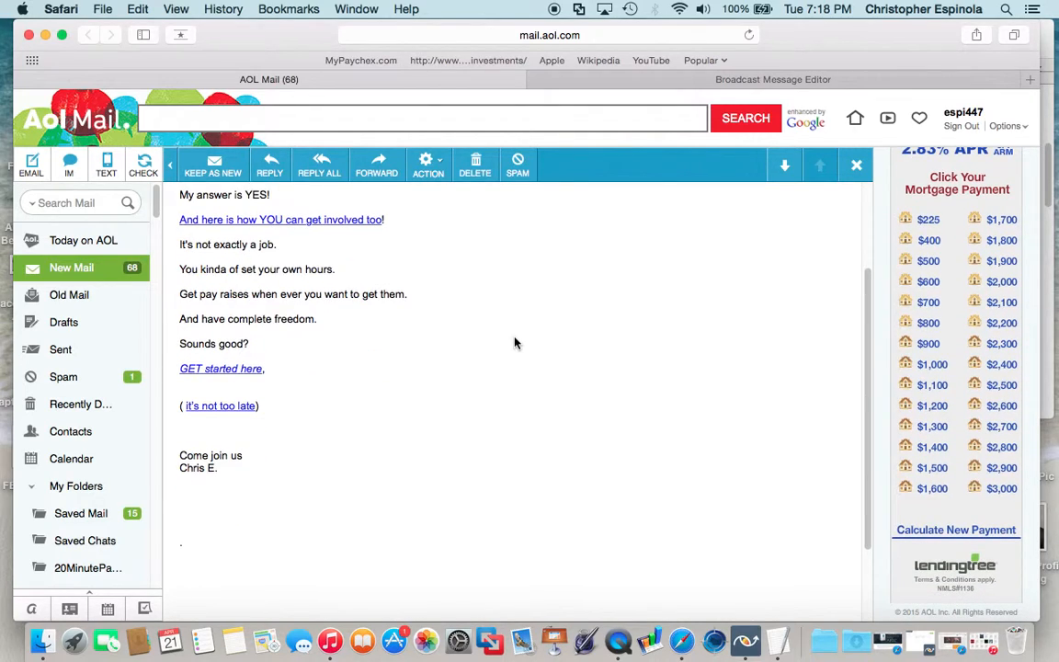
{"action": "scroll", "coordinate": [515, 343], "scroll_direction": "down", "scroll_amount": 4}
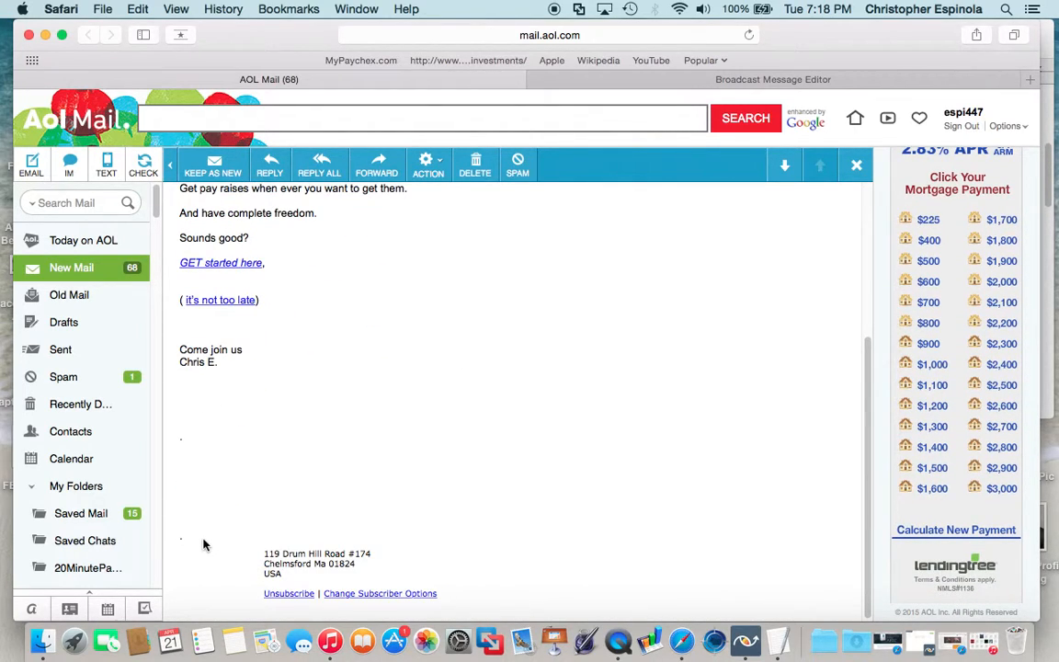
{"action": "scroll", "coordinate": [208, 499], "scroll_direction": "down", "scroll_amount": 1}
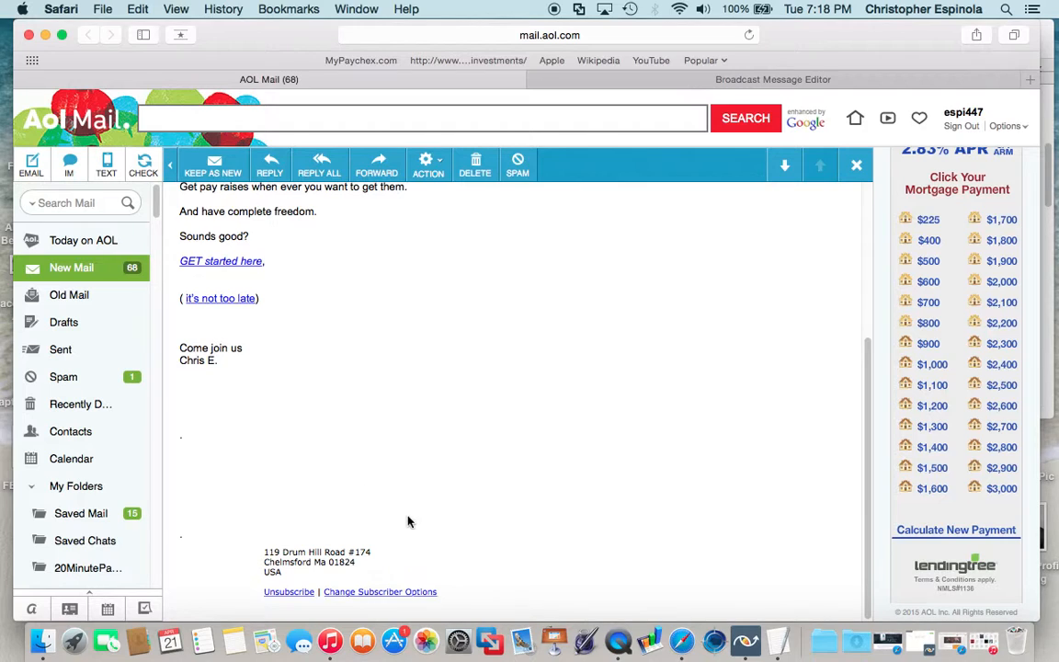
{"action": "scroll", "coordinate": [409, 511], "scroll_direction": "up", "scroll_amount": 5}
{"action": "scroll", "coordinate": [412, 517], "scroll_direction": "up", "scroll_amount": 1}
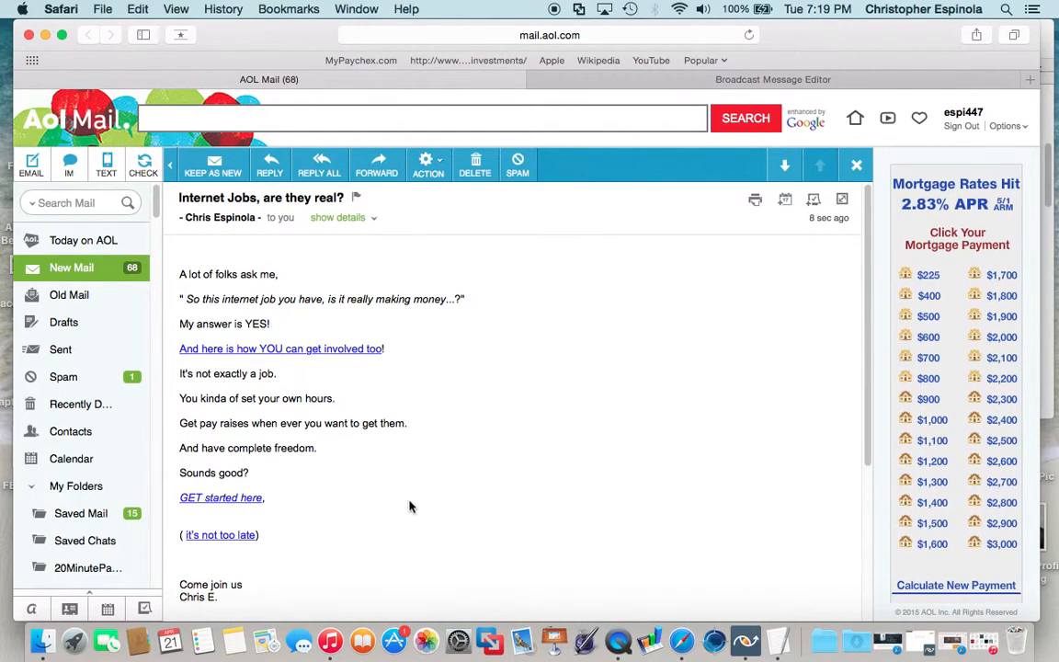
{"action": "scroll", "coordinate": [309, 470], "scroll_direction": "down", "scroll_amount": 2}
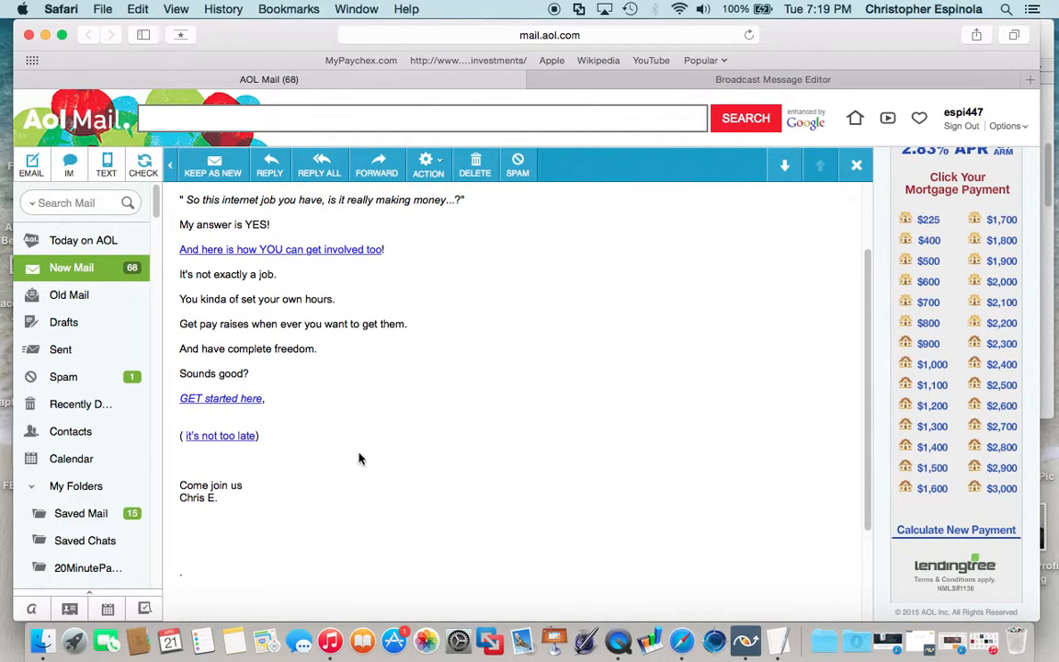
{"action": "scroll", "coordinate": [346, 415], "scroll_direction": "up", "scroll_amount": 2}
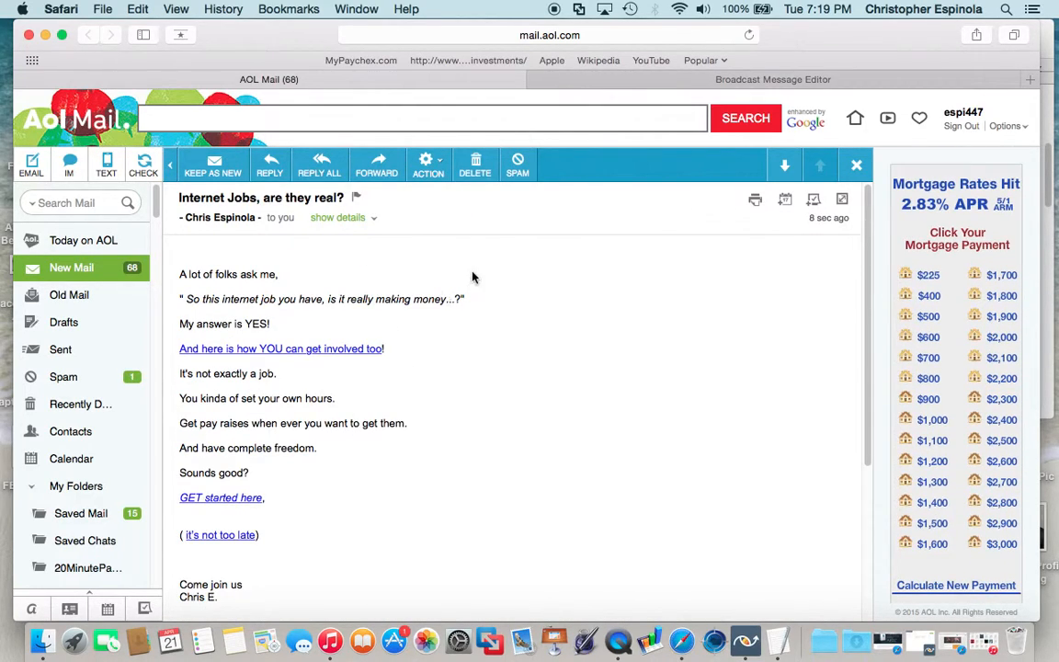
{"action": "scroll", "coordinate": [494, 285], "scroll_direction": "down", "scroll_amount": 1}
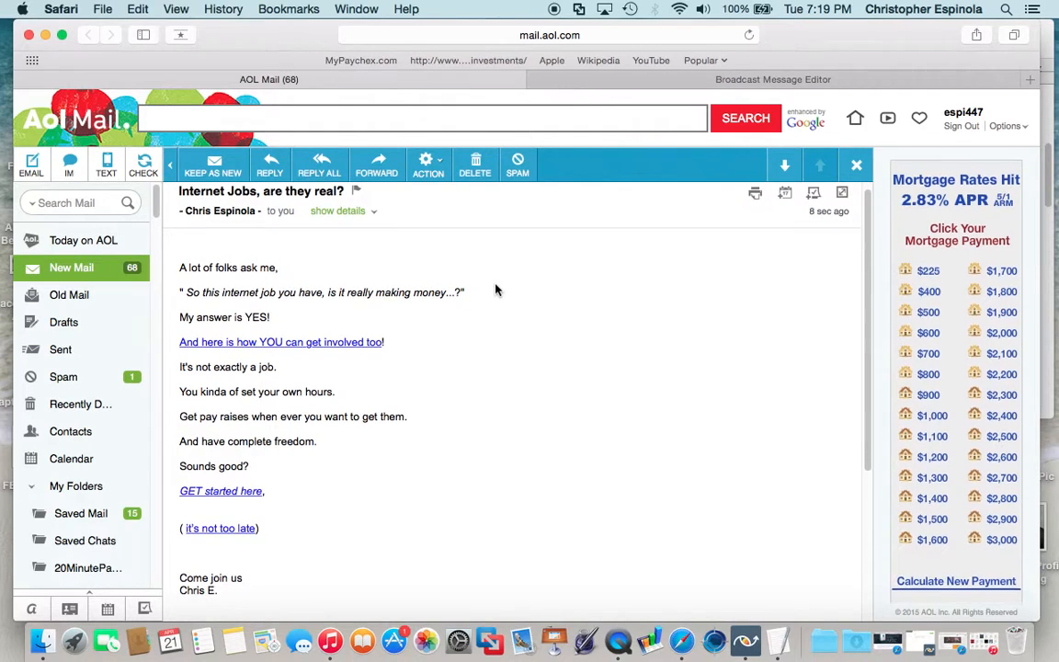
{"action": "scroll", "coordinate": [494, 290], "scroll_direction": "down", "scroll_amount": 2}
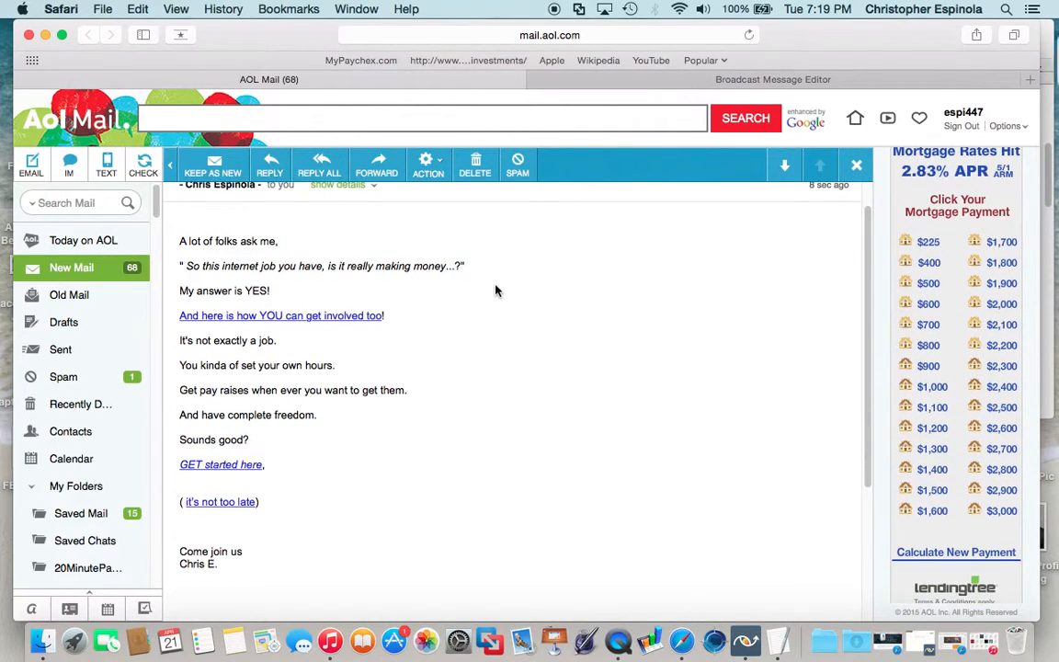
{"action": "scroll", "coordinate": [494, 290], "scroll_direction": "up", "scroll_amount": 2}
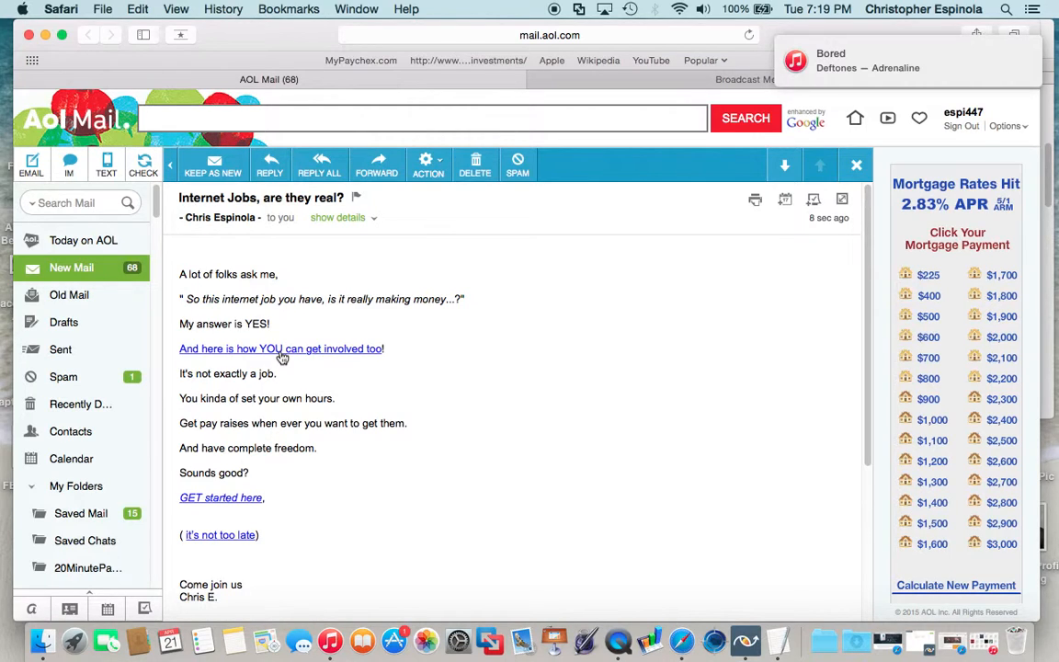
Test the "And here is how YOU can get involved too", "GET started here" and "it's not too late" links, closing each landing page.
{"action": "left_click", "coordinate": [281, 354]}
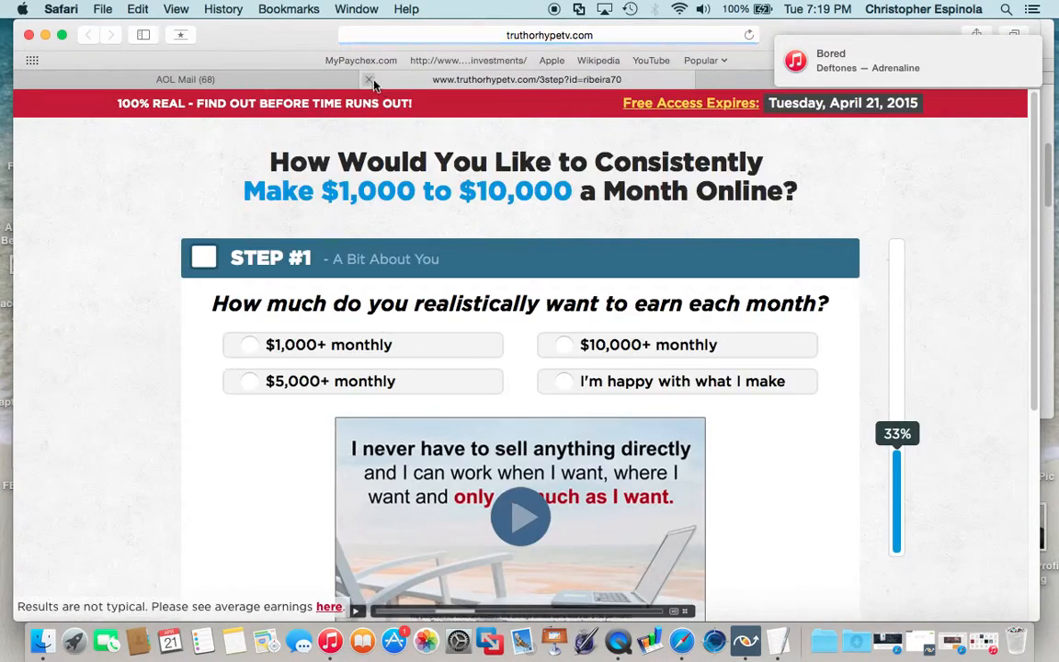
{"action": "left_click", "coordinate": [368, 80]}
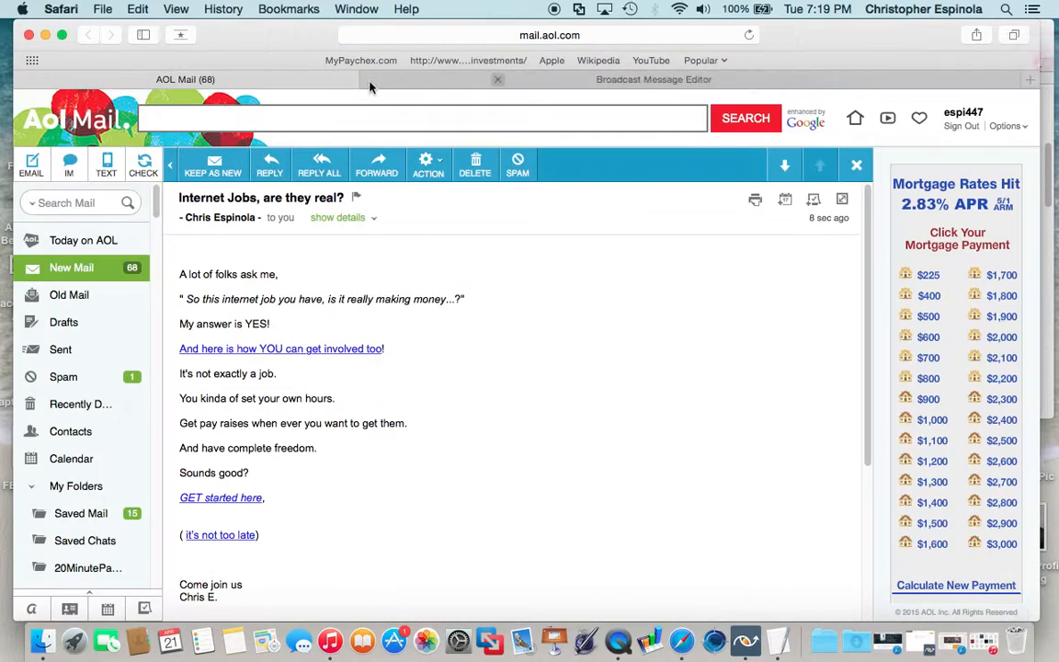
{"action": "scroll", "coordinate": [269, 417], "scroll_direction": "down", "scroll_amount": 3}
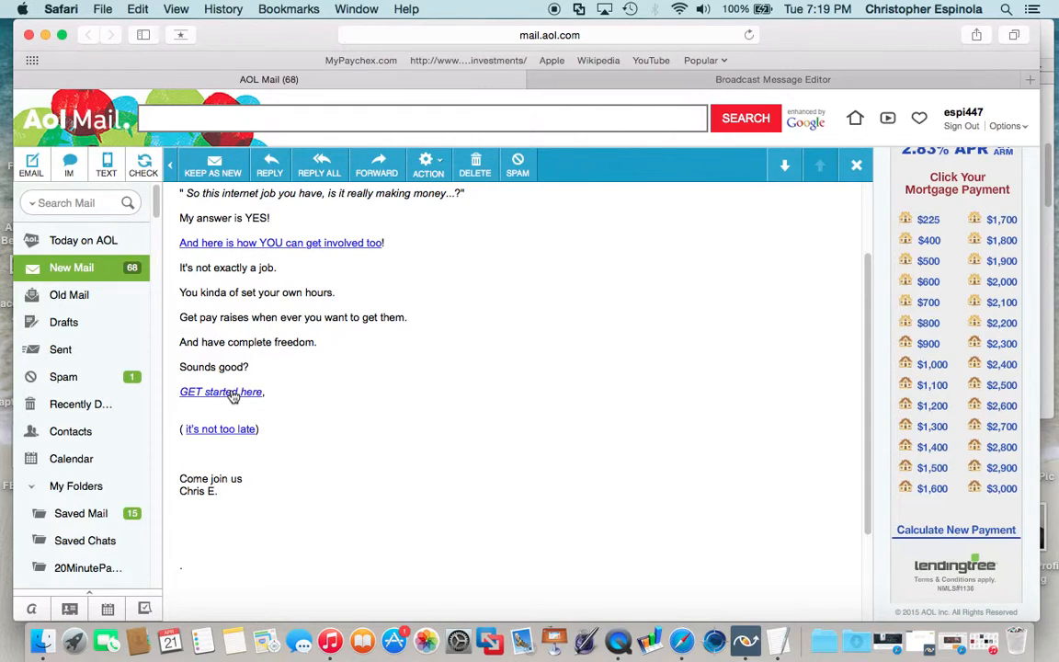
{"action": "left_click", "coordinate": [233, 396]}
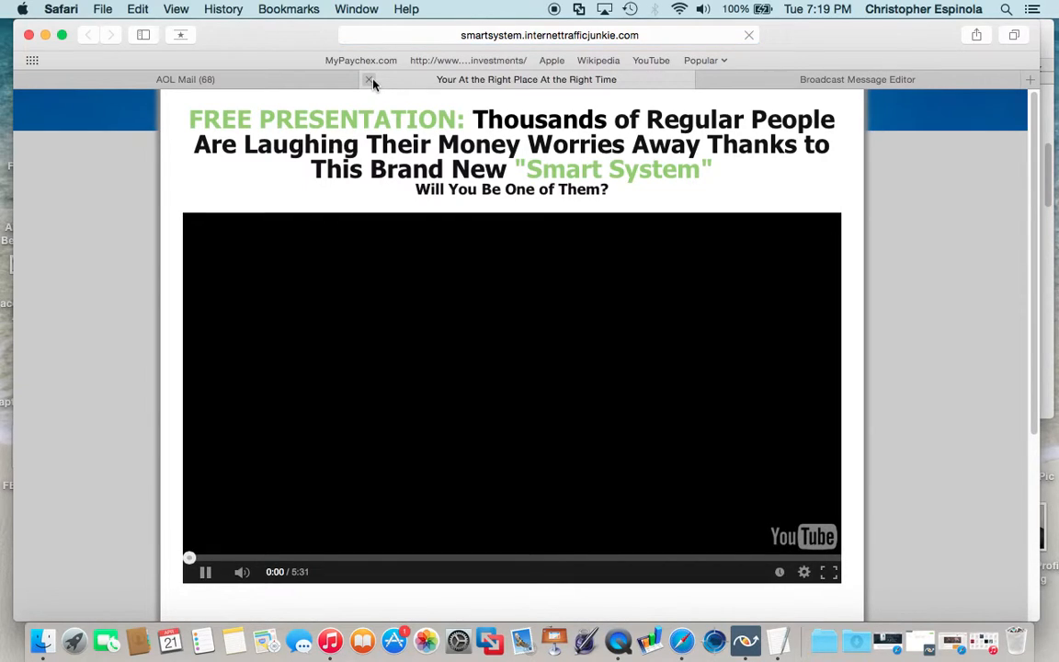
{"action": "left_click", "coordinate": [369, 81]}
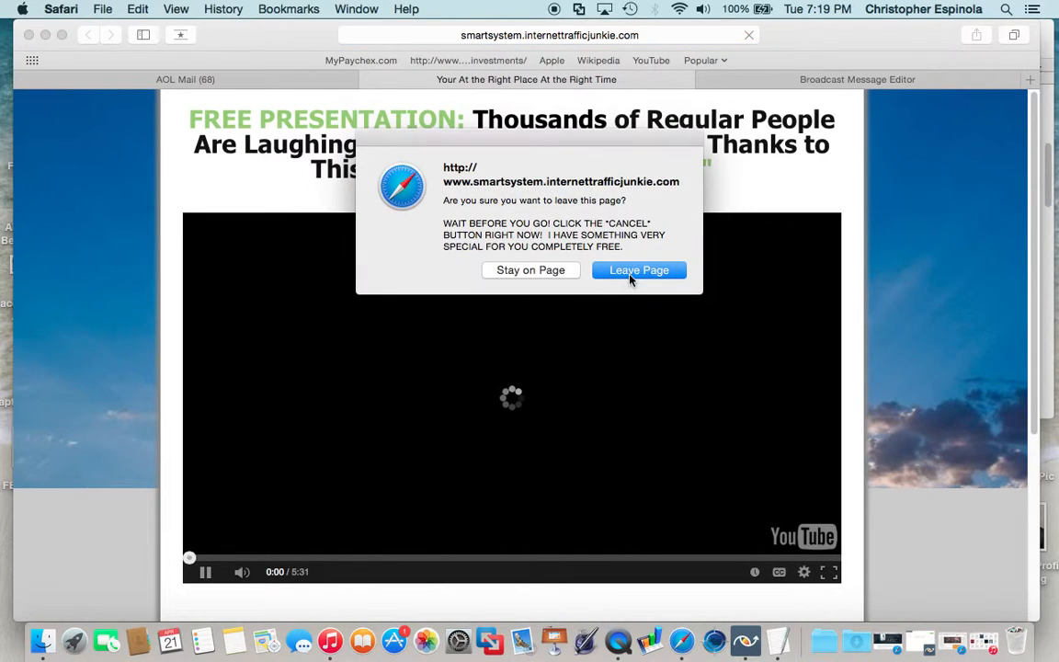
{"action": "left_click", "coordinate": [634, 270]}
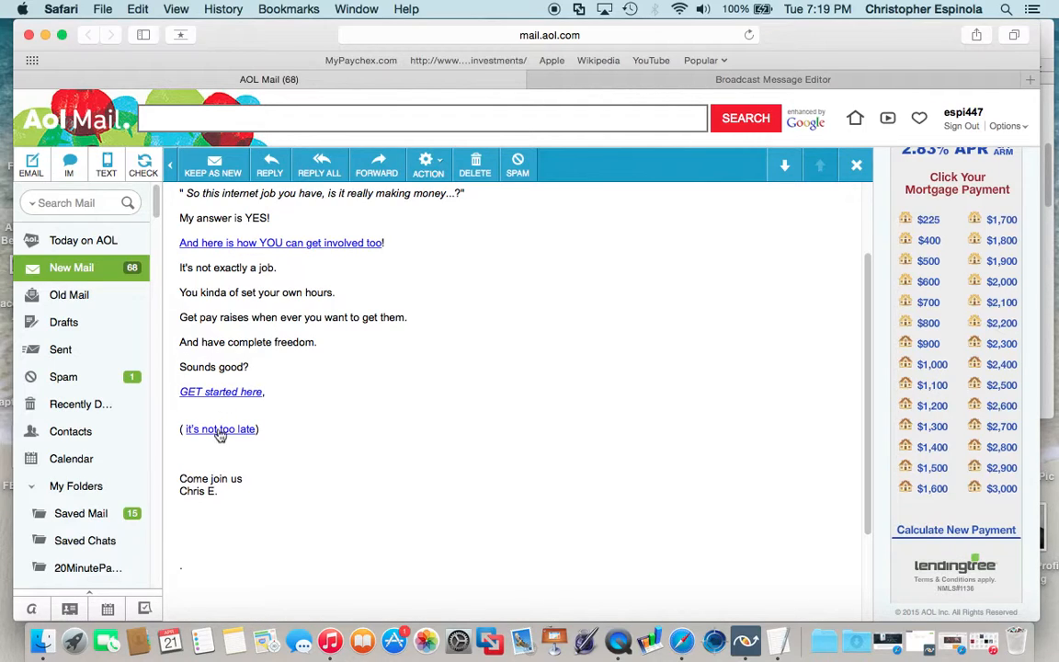
{"action": "left_click", "coordinate": [220, 430]}
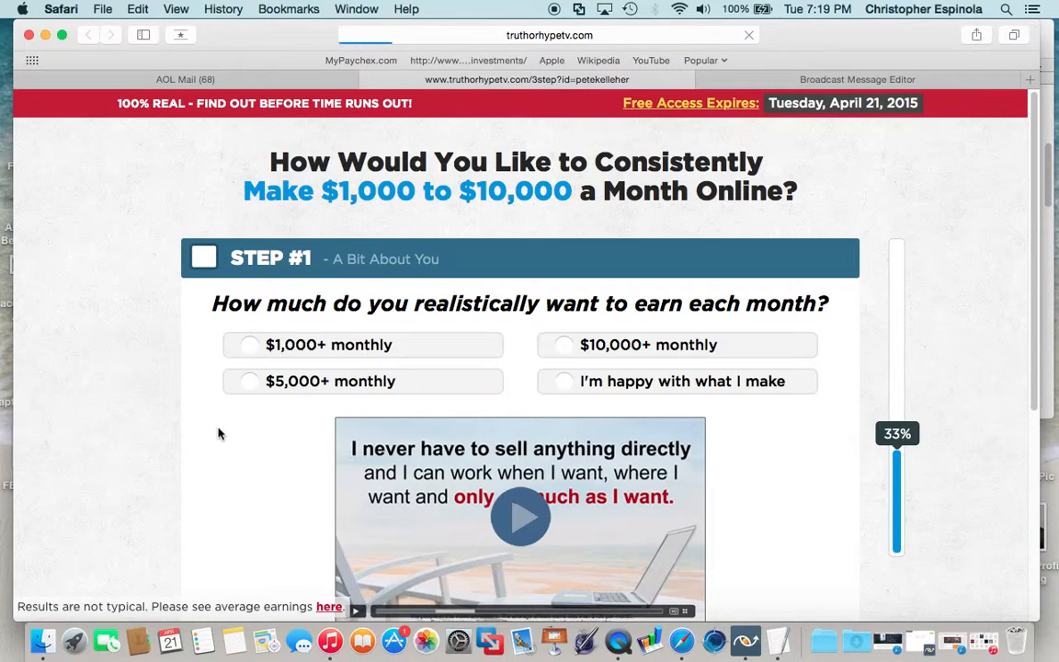
{"action": "left_click", "coordinate": [366, 79]}
Look over the test email once more and delete it from the inbox.
{"action": "scroll", "coordinate": [400, 343], "scroll_direction": "down", "scroll_amount": 3}
{"action": "scroll", "coordinate": [378, 371], "scroll_direction": "up", "scroll_amount": 5}
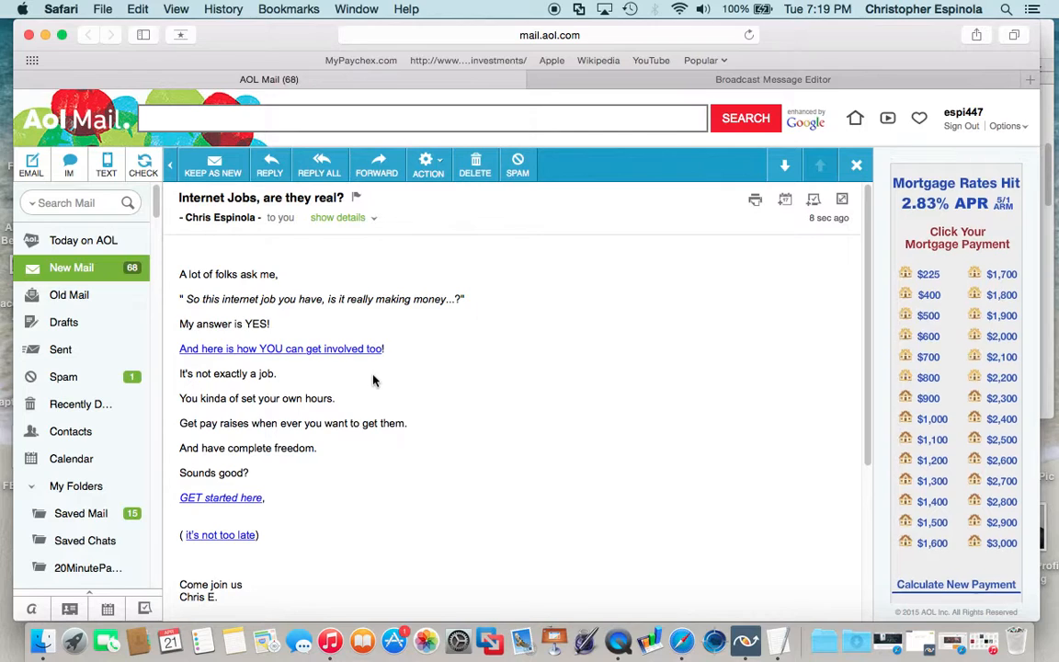
{"action": "scroll", "coordinate": [374, 379], "scroll_direction": "down", "scroll_amount": 2}
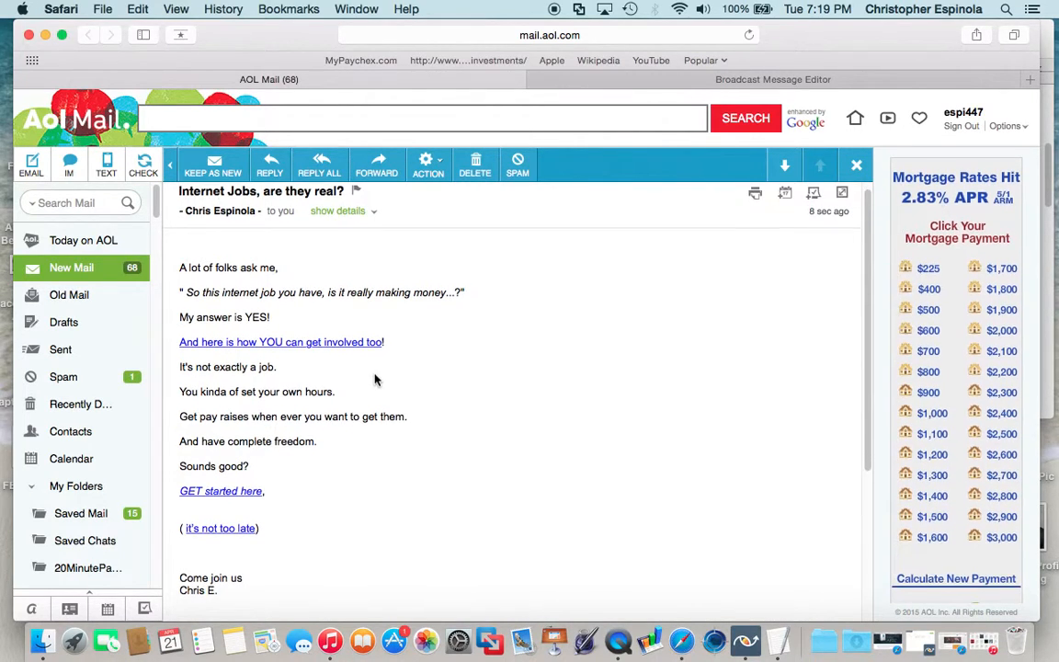
{"action": "scroll", "coordinate": [365, 340], "scroll_direction": "up", "scroll_amount": 2}
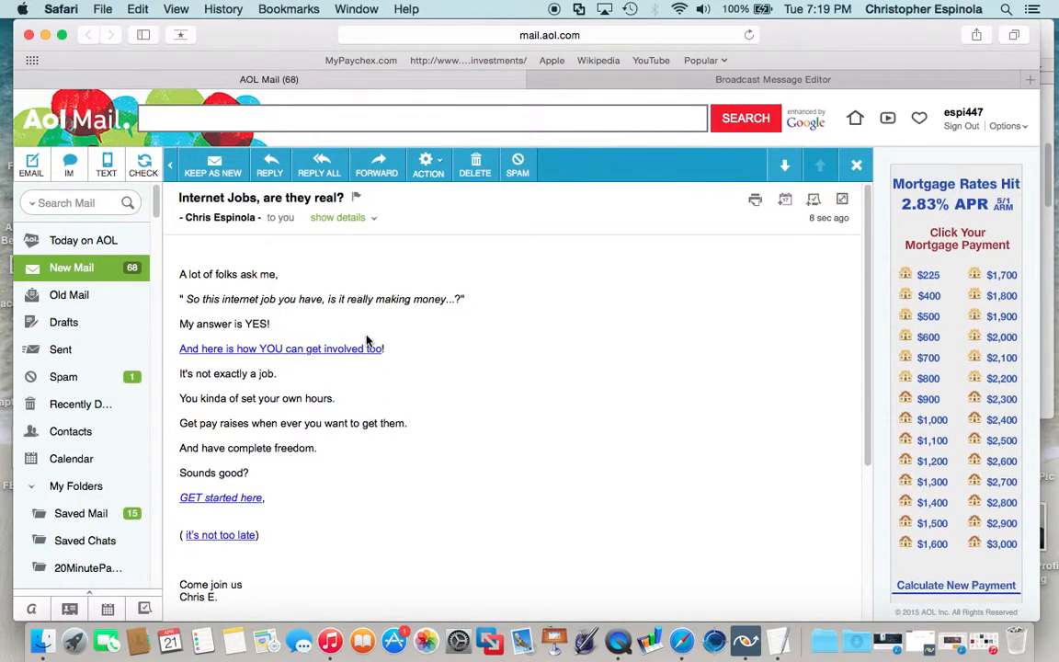
{"action": "scroll", "coordinate": [366, 338], "scroll_direction": "down", "scroll_amount": 5}
{"action": "scroll", "coordinate": [367, 340], "scroll_direction": "up", "scroll_amount": 5}
{"action": "left_click", "coordinate": [477, 172]}
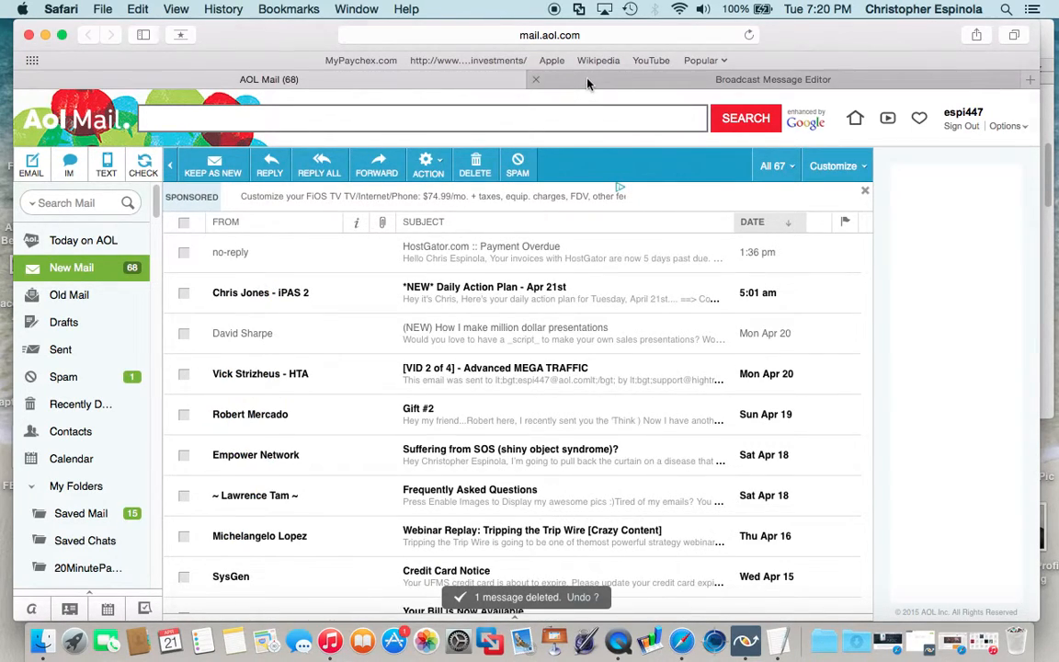
Return to AWeber and bring up the drafts list on the Broadcast Messages page.
{"action": "left_click", "coordinate": [531, 79]}
{"action": "scroll", "coordinate": [296, 267], "scroll_direction": "up", "scroll_amount": 4}
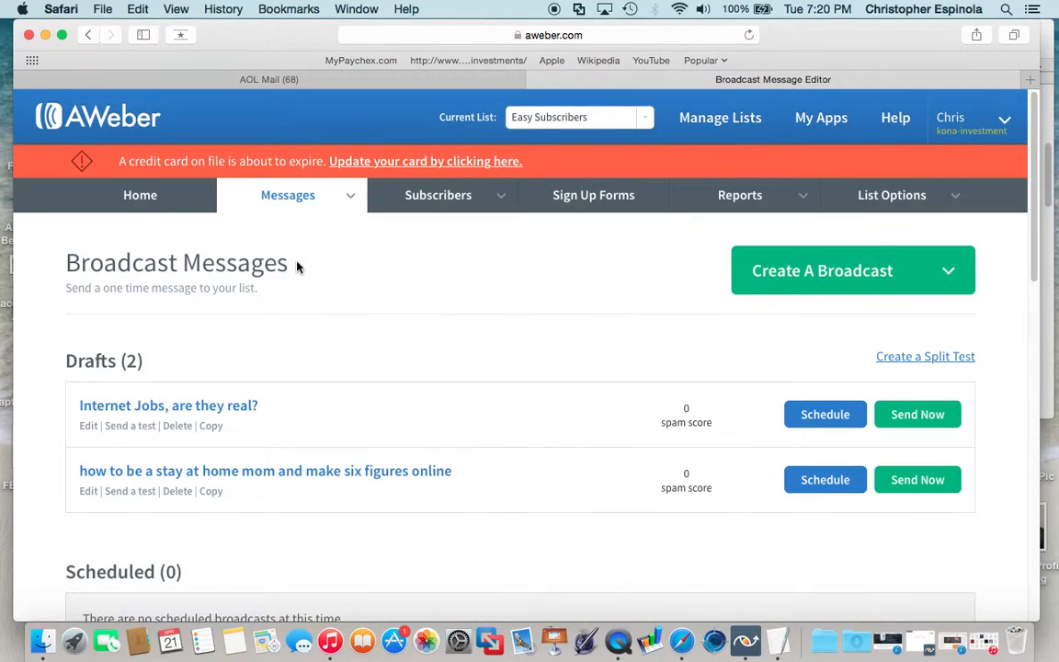
{"action": "scroll", "coordinate": [243, 302], "scroll_direction": "down", "scroll_amount": 2}
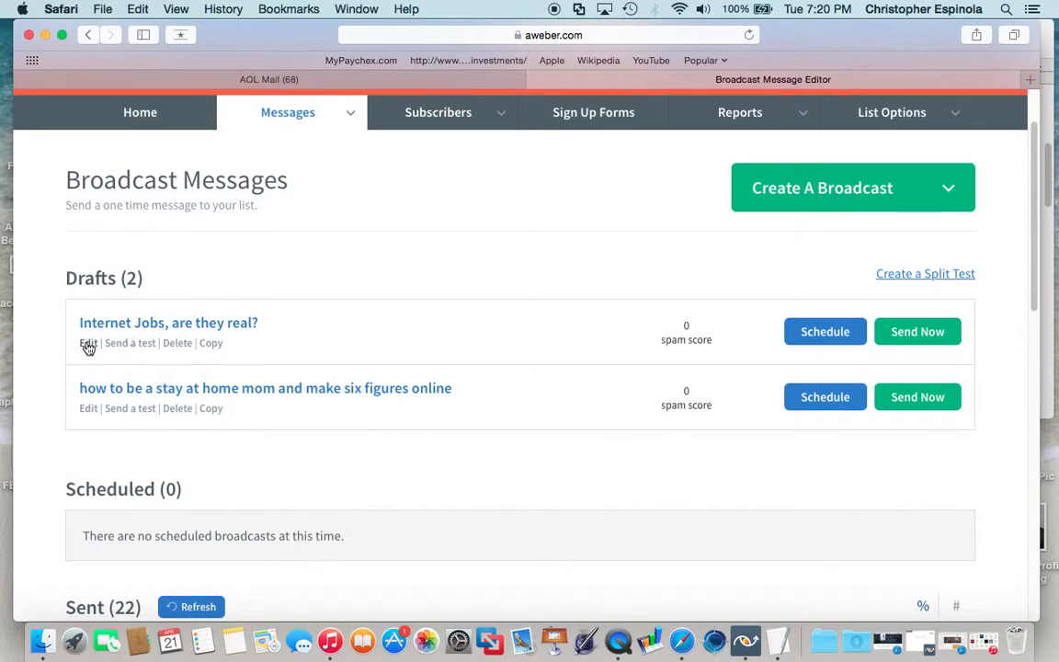
Open the "Internet Jobs, are they real?" draft for editing and review its messages, scheduler and segment settings.
{"action": "left_click", "coordinate": [89, 344]}
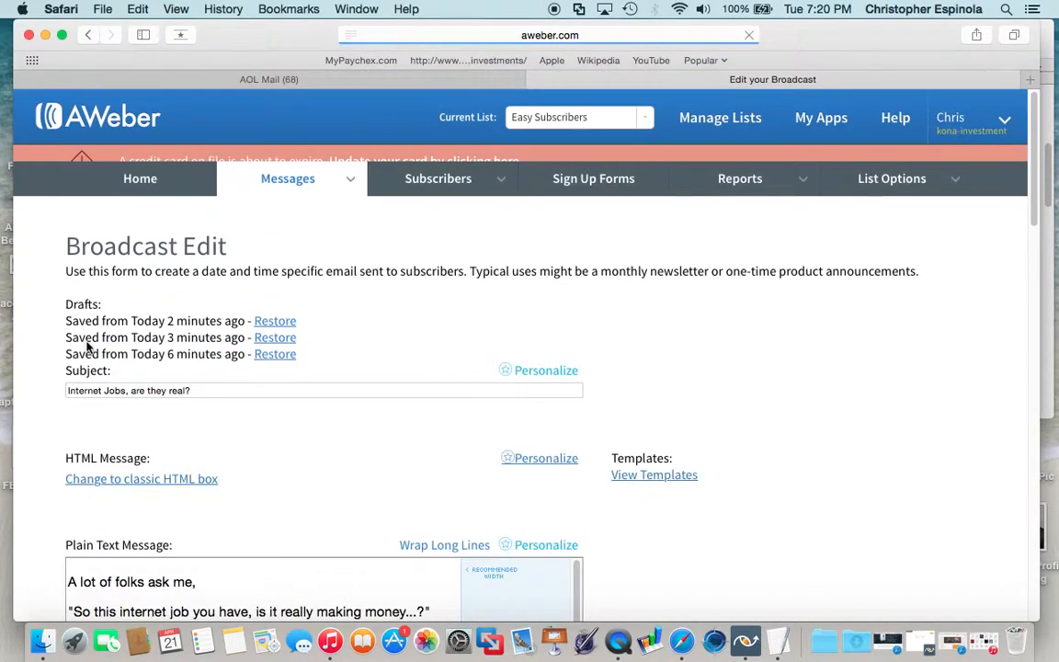
{"action": "scroll", "coordinate": [432, 241], "scroll_direction": "down", "scroll_amount": 5}
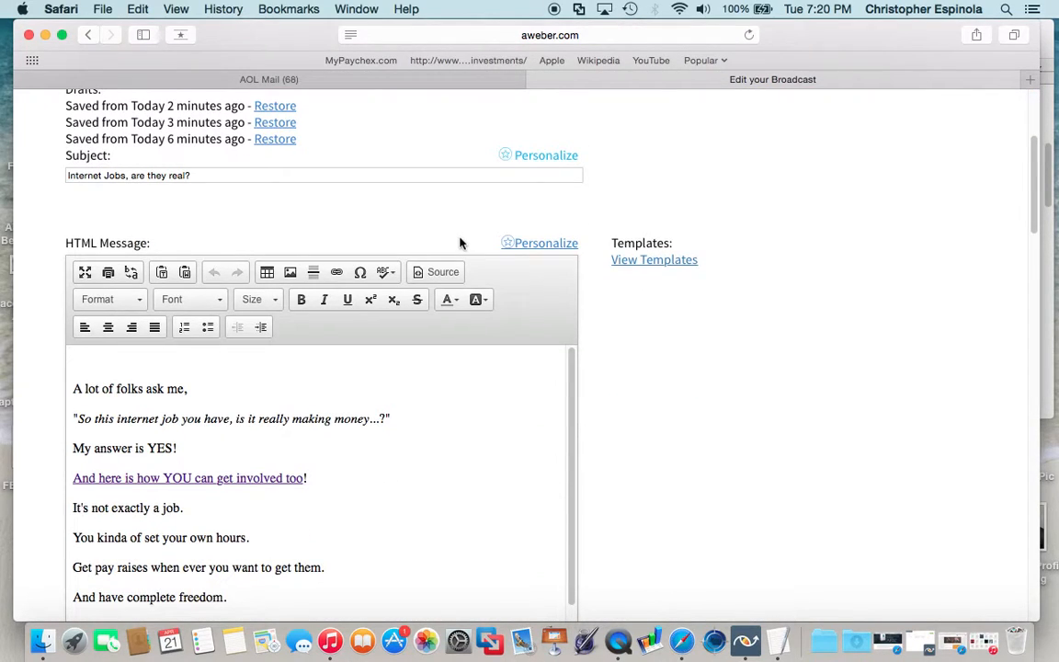
{"action": "scroll", "coordinate": [461, 243], "scroll_direction": "down", "scroll_amount": 10}
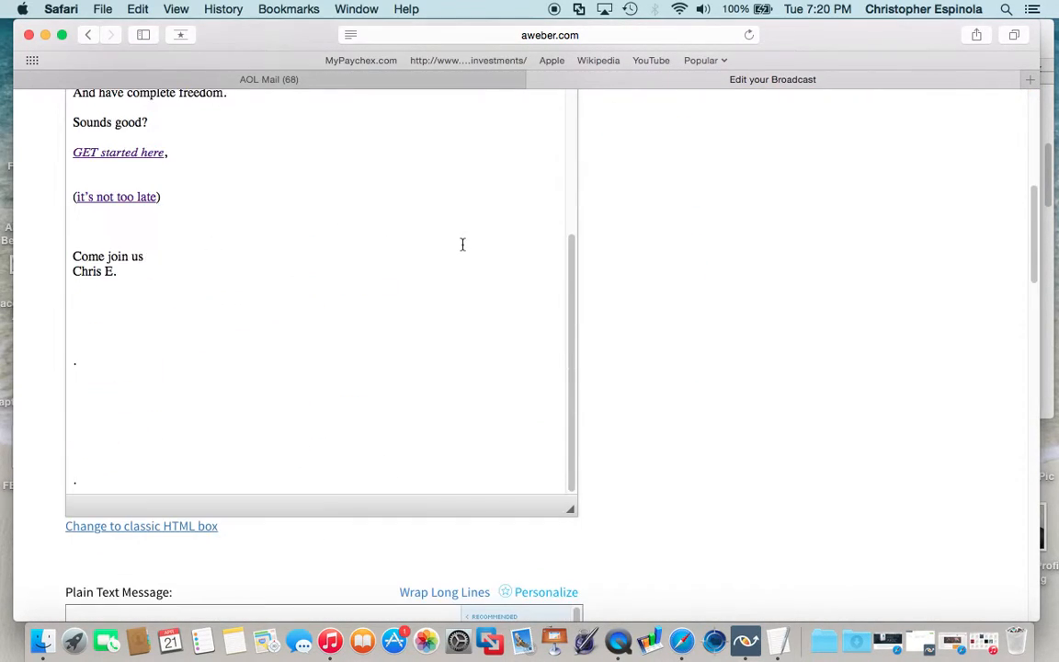
{"action": "scroll", "coordinate": [463, 242], "scroll_direction": "down", "scroll_amount": 15}
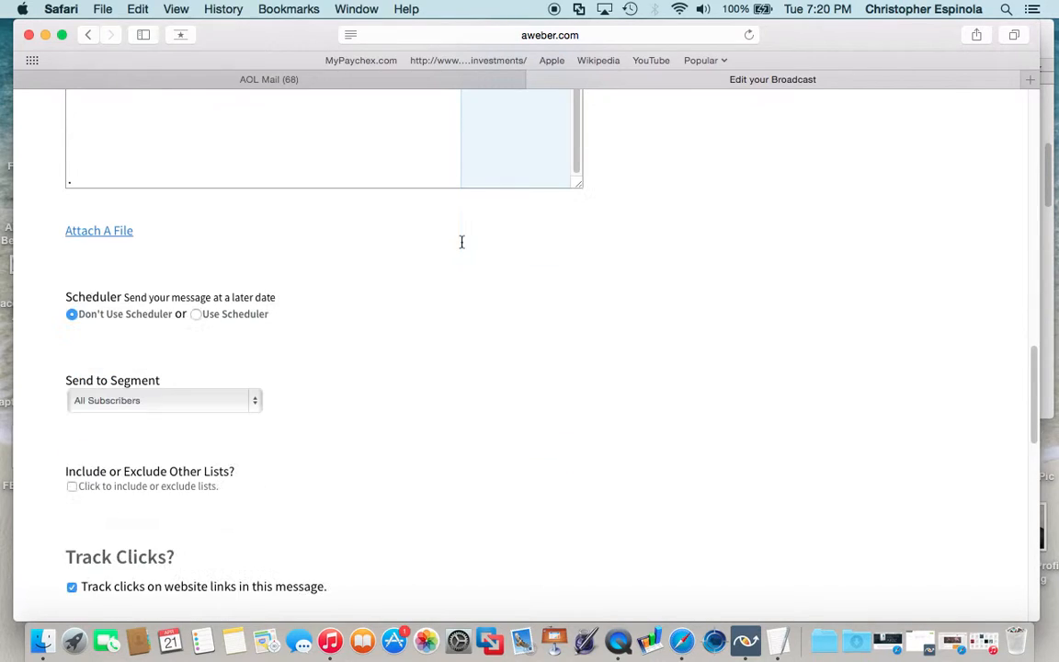
{"action": "scroll", "coordinate": [461, 246], "scroll_direction": "down", "scroll_amount": 3}
{"action": "mouse_move", "coordinate": [228, 199]}
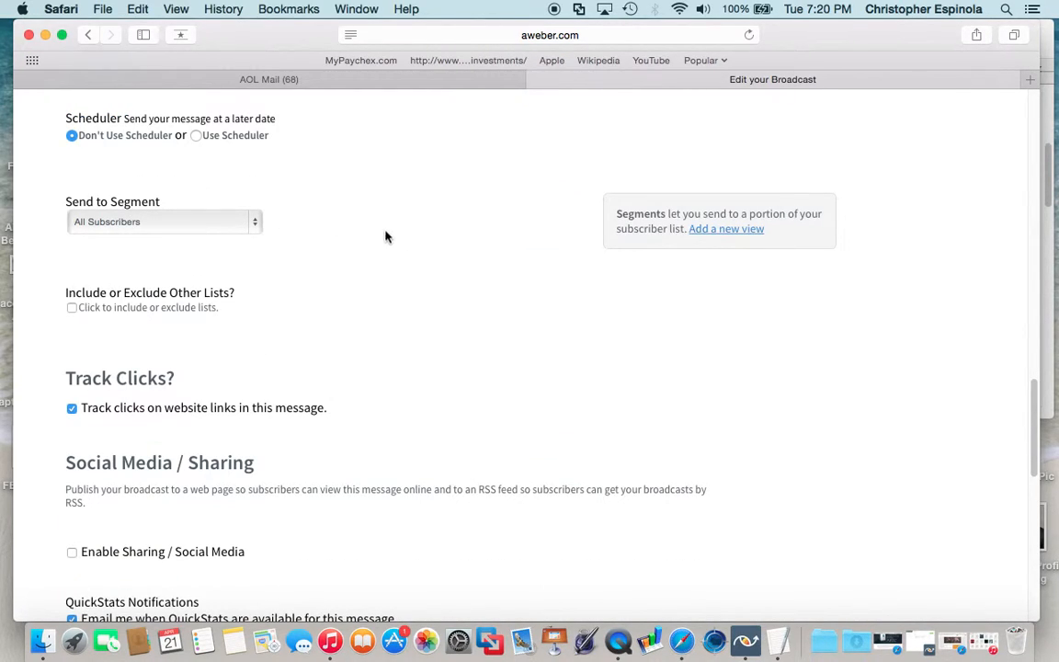
{"action": "scroll", "coordinate": [384, 238], "scroll_direction": "down", "scroll_amount": 3}
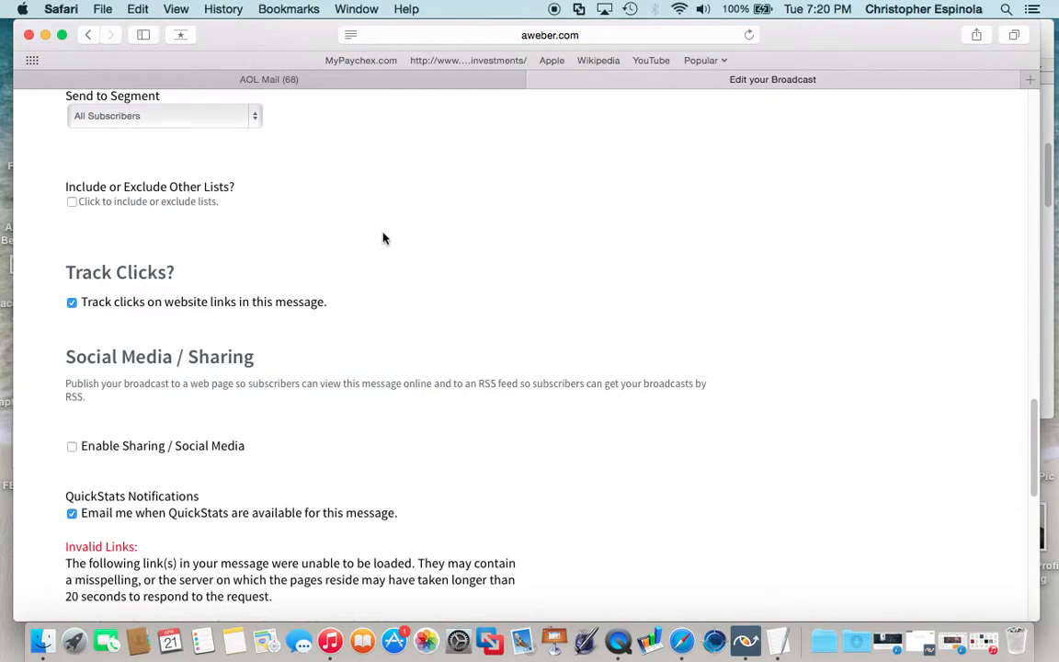
{"action": "scroll", "coordinate": [384, 238], "scroll_direction": "up", "scroll_amount": 10}
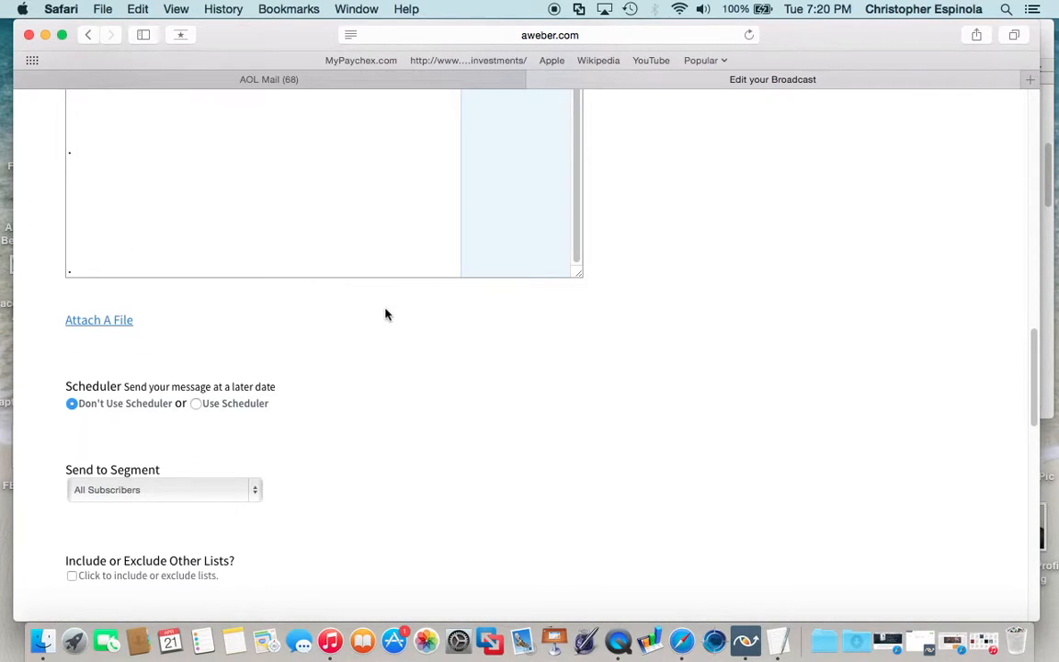
{"action": "scroll", "coordinate": [428, 375], "scroll_direction": "up", "scroll_amount": 3}
{"action": "scroll", "coordinate": [429, 375], "scroll_direction": "down", "scroll_amount": 5}
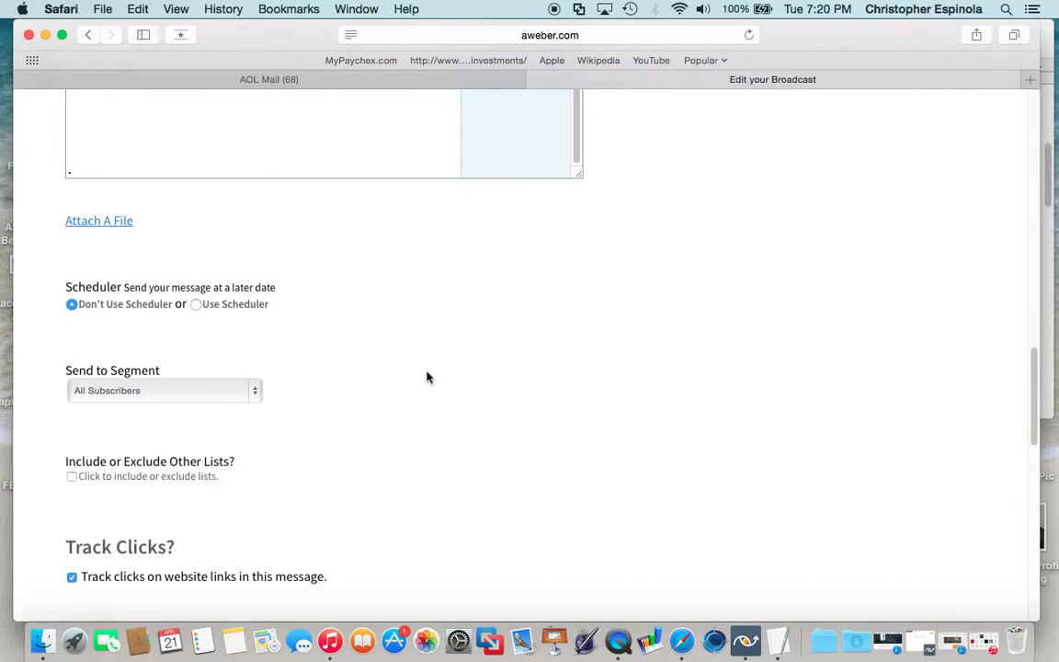
{"action": "scroll", "coordinate": [426, 373], "scroll_direction": "down", "scroll_amount": 3}
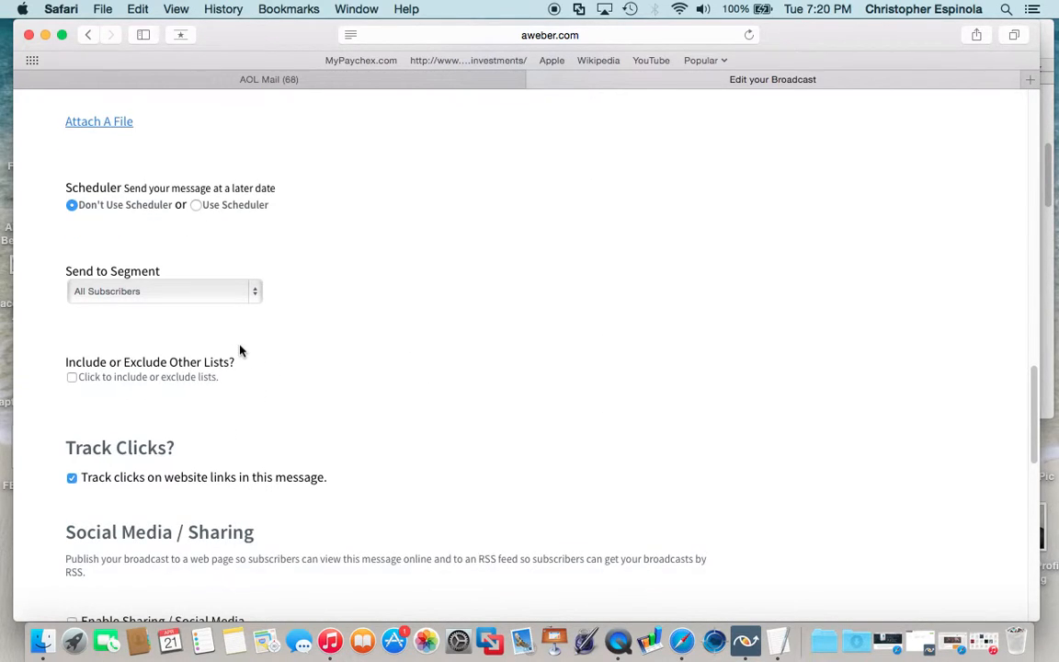
Look through the other lists available to include or exclude, and turn that option off again without selecting any.
{"action": "left_click", "coordinate": [72, 358]}
{"action": "scroll", "coordinate": [309, 323], "scroll_direction": "down", "scroll_amount": 5}
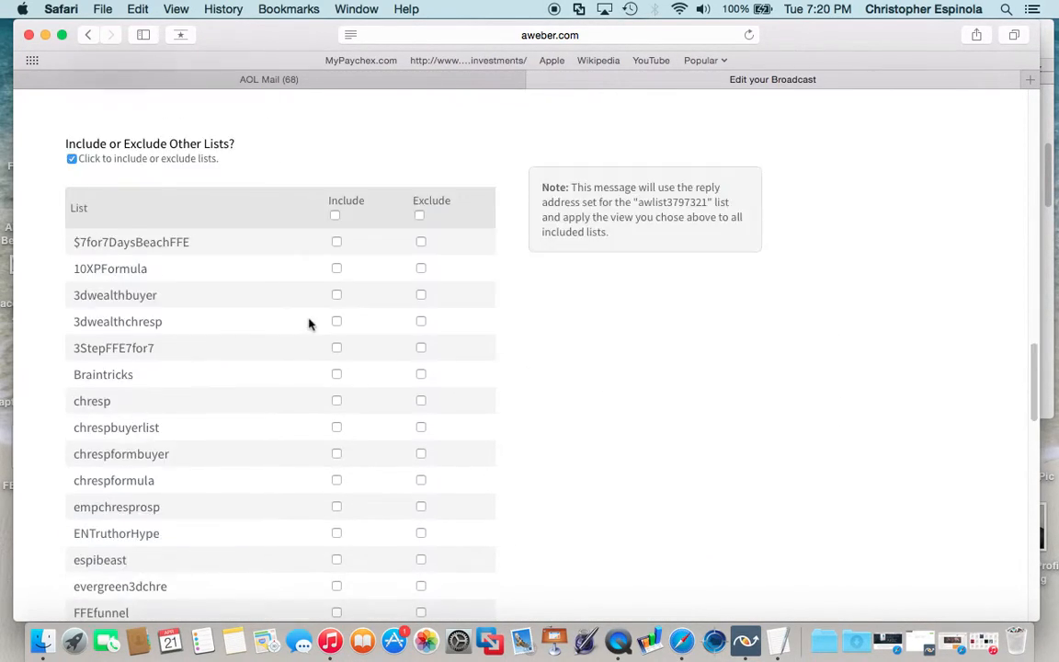
{"action": "scroll", "coordinate": [309, 323], "scroll_direction": "down", "scroll_amount": 2}
{"action": "scroll", "coordinate": [172, 244], "scroll_direction": "up", "scroll_amount": 3}
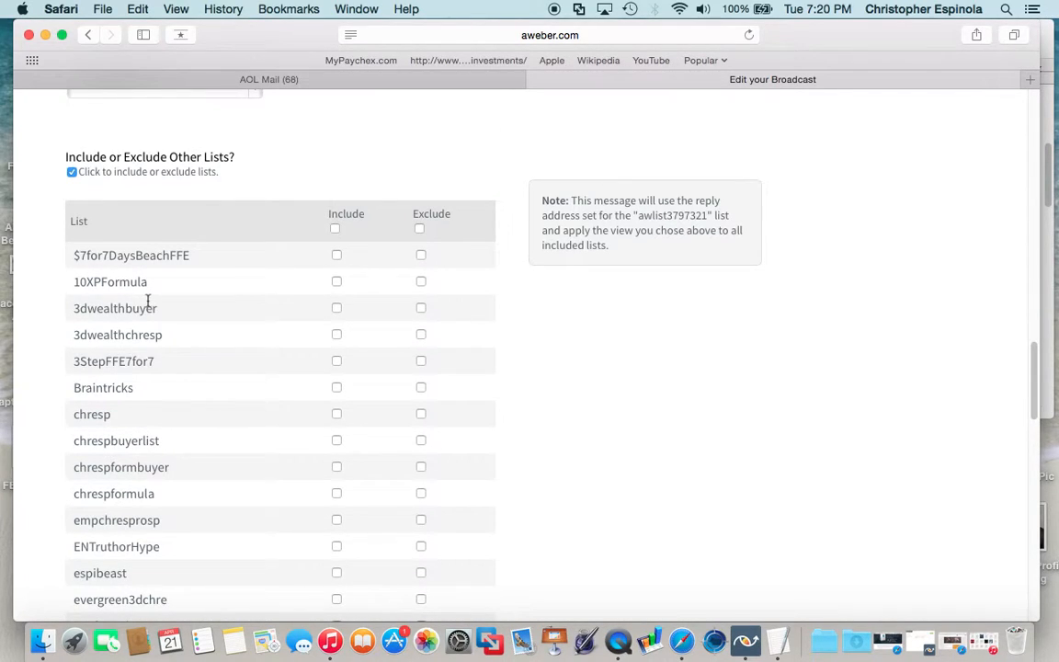
{"action": "scroll", "coordinate": [148, 304], "scroll_direction": "down", "scroll_amount": 11}
{"action": "scroll", "coordinate": [152, 314], "scroll_direction": "up", "scroll_amount": 7}
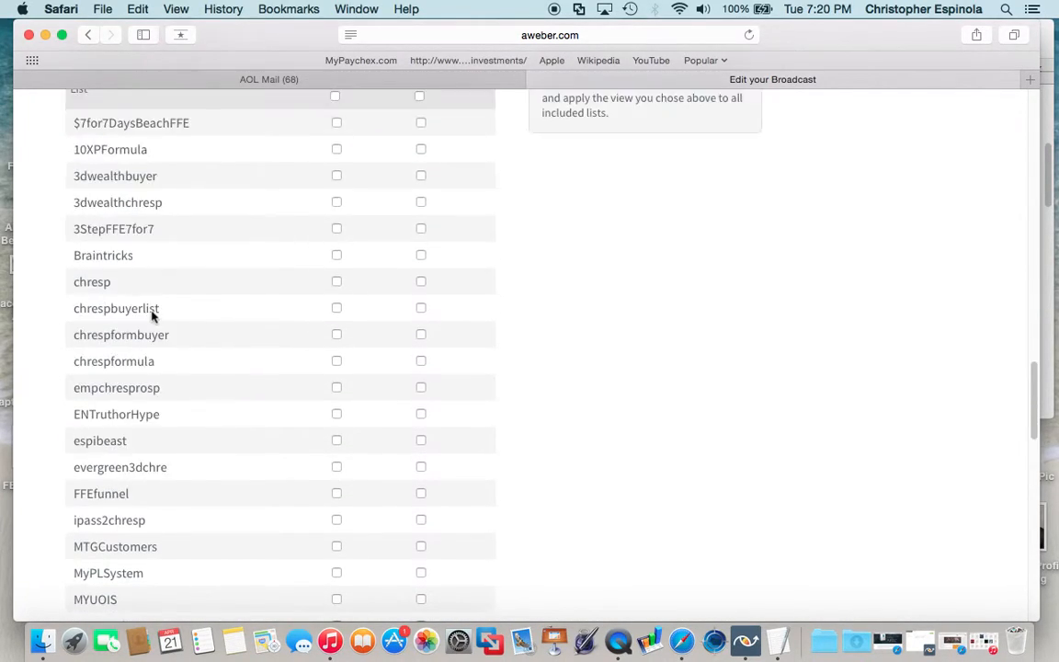
{"action": "scroll", "coordinate": [152, 314], "scroll_direction": "up", "scroll_amount": 11}
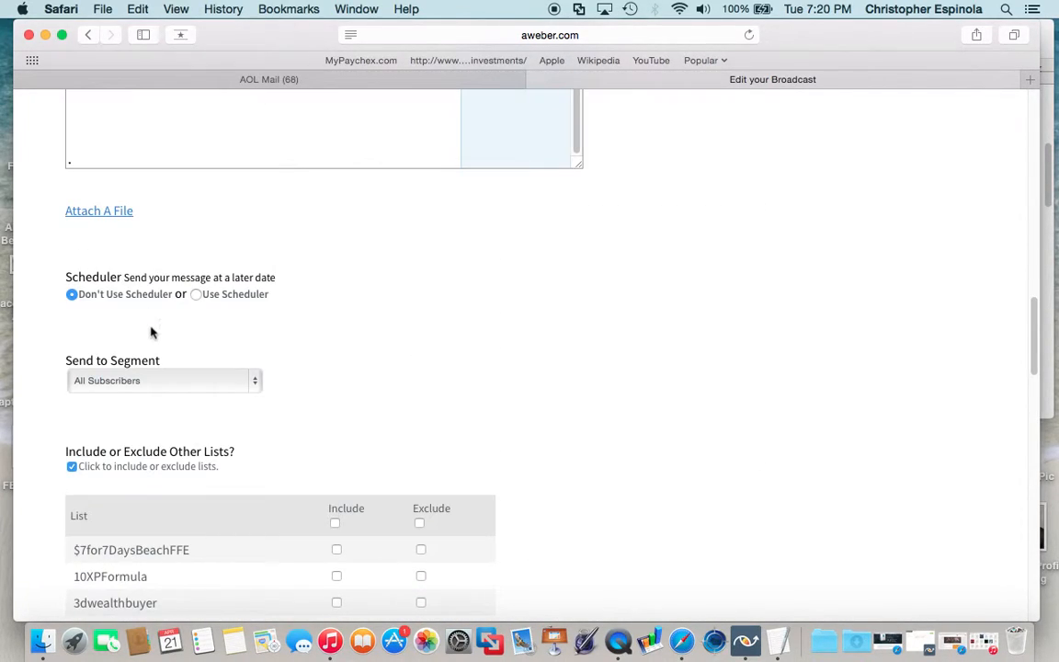
{"action": "left_click", "coordinate": [72, 467]}
Review the tracking, sharing and notification settings, set invalid links to be ignored, and save the message.
{"action": "scroll", "coordinate": [404, 303], "scroll_direction": "down", "scroll_amount": 6}
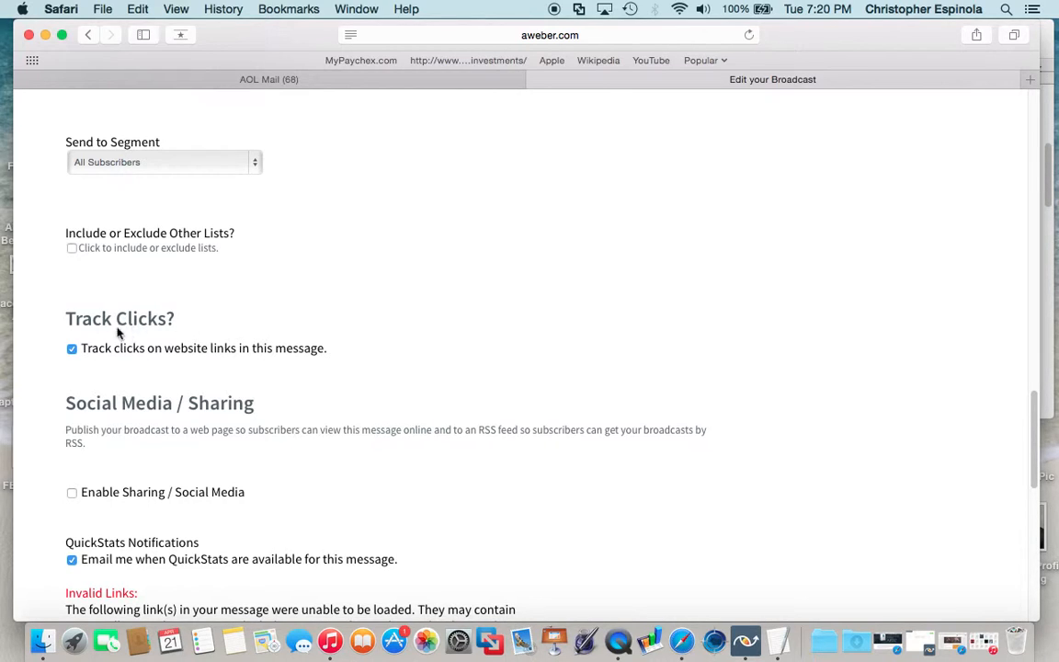
{"action": "scroll", "coordinate": [86, 336], "scroll_direction": "down", "scroll_amount": 1}
{"action": "scroll", "coordinate": [84, 337], "scroll_direction": "down", "scroll_amount": 3}
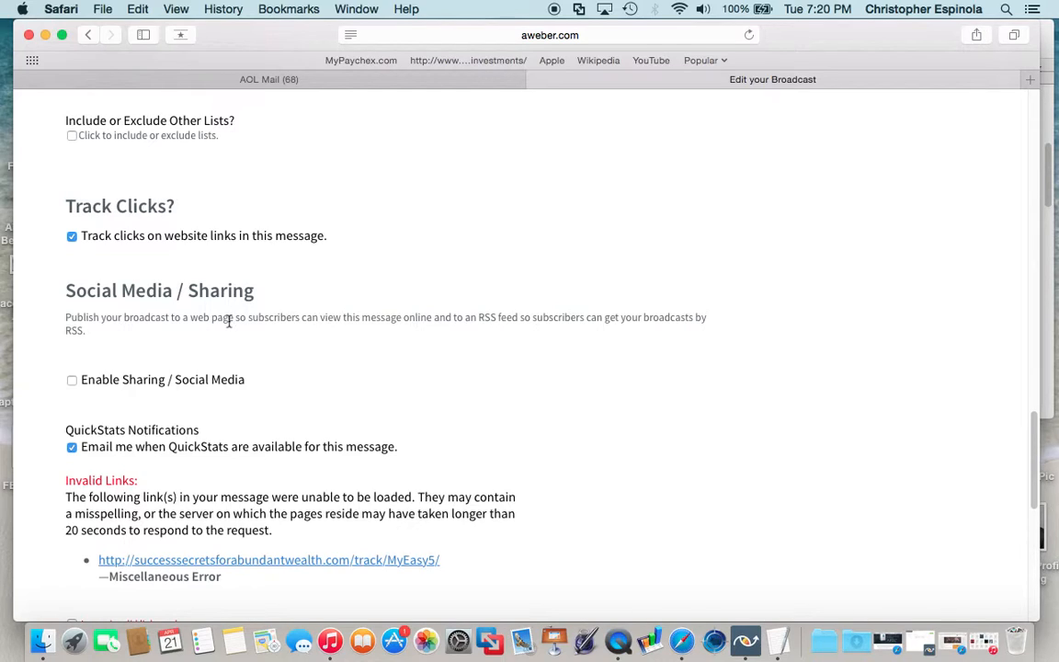
{"action": "scroll", "coordinate": [226, 327], "scroll_direction": "down", "scroll_amount": 1}
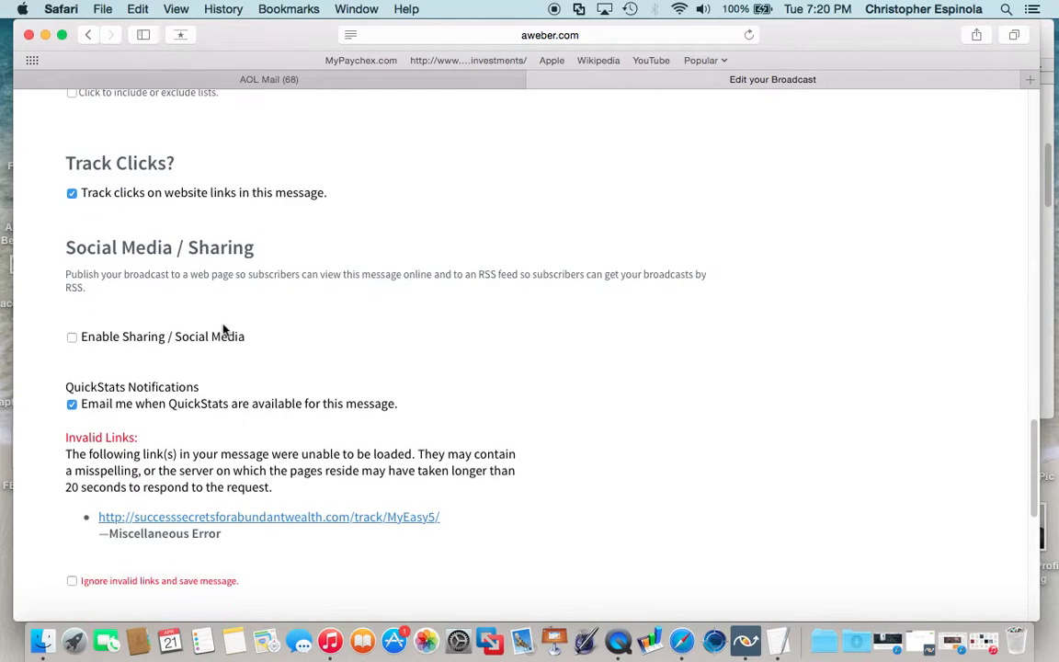
{"action": "scroll", "coordinate": [84, 401], "scroll_direction": "down", "scroll_amount": 1}
{"action": "scroll", "coordinate": [83, 400], "scroll_direction": "down", "scroll_amount": 1}
{"action": "scroll", "coordinate": [84, 400], "scroll_direction": "down", "scroll_amount": 5}
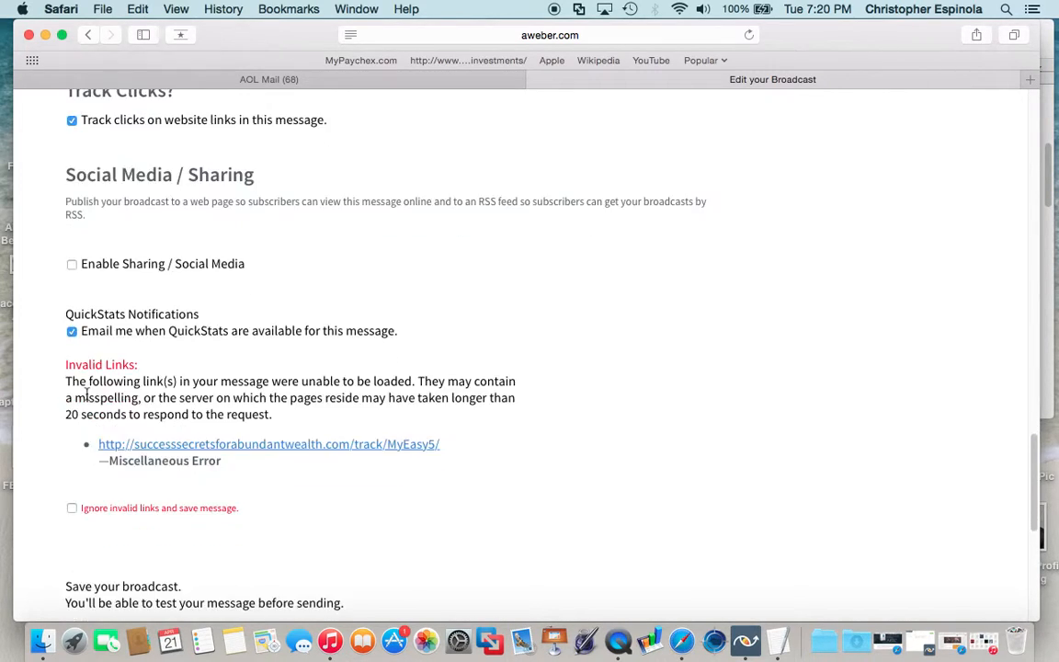
{"action": "left_click", "coordinate": [73, 383]}
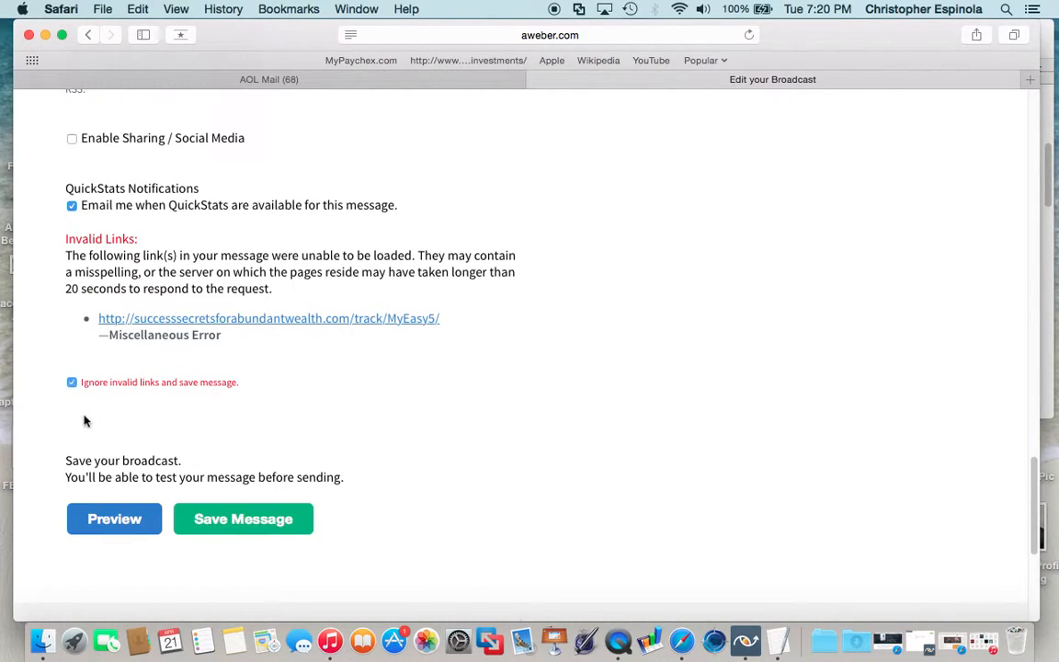
{"action": "scroll", "coordinate": [287, 358], "scroll_direction": "down", "scroll_amount": 4}
{"action": "left_click", "coordinate": [257, 392]}
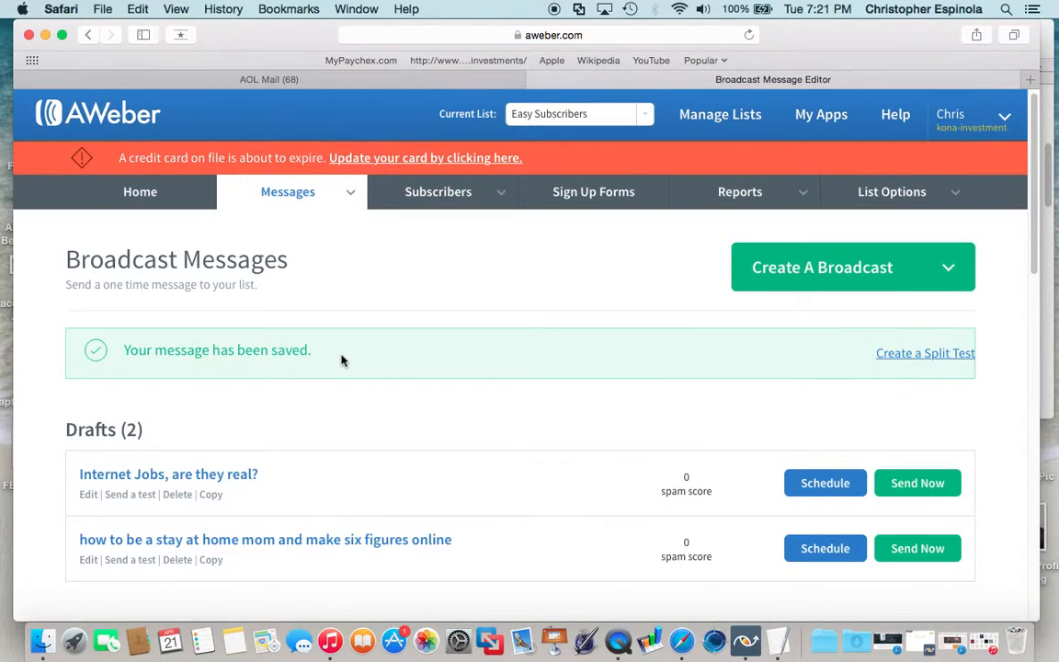
Send the "Internet Jobs, are they real?" draft immediately to the list and confirm the sending.
{"action": "scroll", "coordinate": [341, 354], "scroll_direction": "down", "scroll_amount": 3}
{"action": "scroll", "coordinate": [319, 327], "scroll_direction": "down", "scroll_amount": 2}
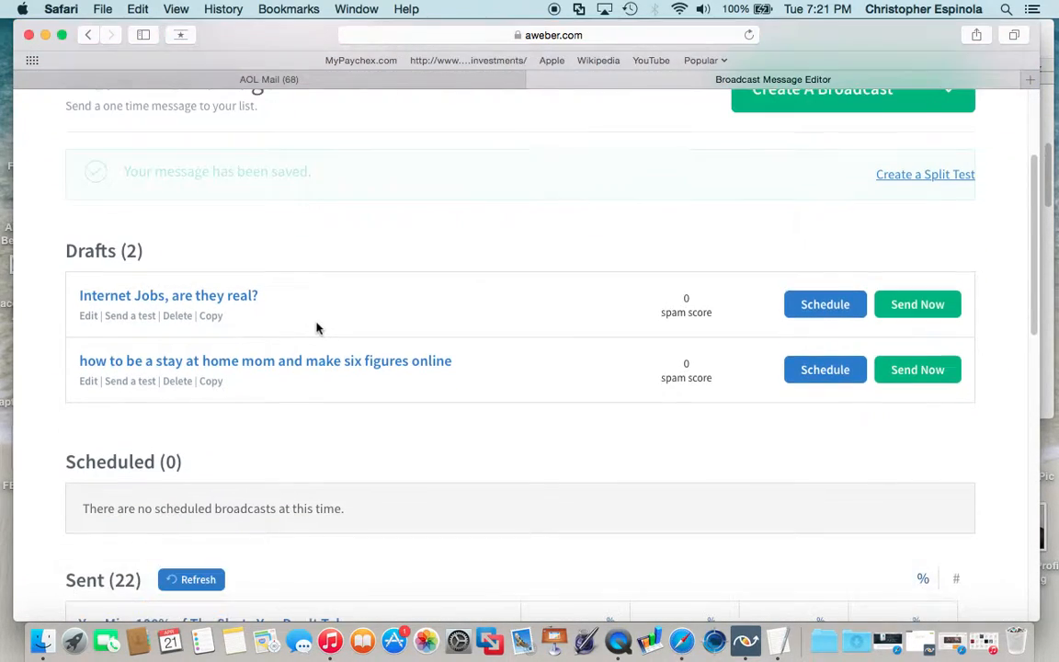
{"action": "scroll", "coordinate": [317, 321], "scroll_direction": "up", "scroll_amount": 2}
{"action": "scroll", "coordinate": [319, 322], "scroll_direction": "up", "scroll_amount": 3}
{"action": "scroll", "coordinate": [319, 319], "scroll_direction": "down", "scroll_amount": 8}
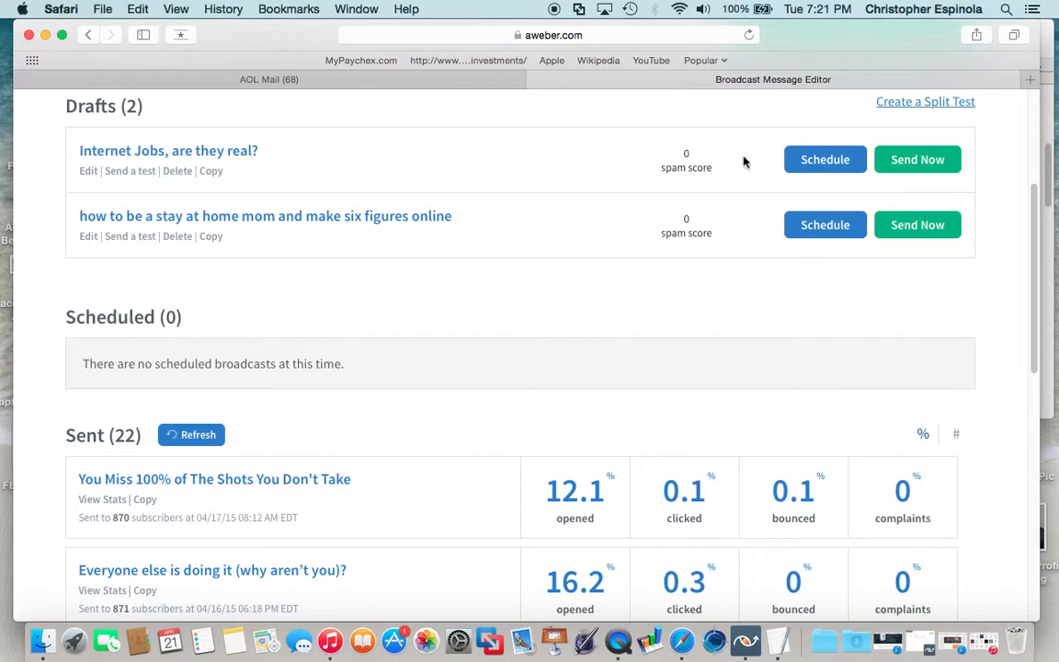
{"action": "left_click", "coordinate": [930, 162]}
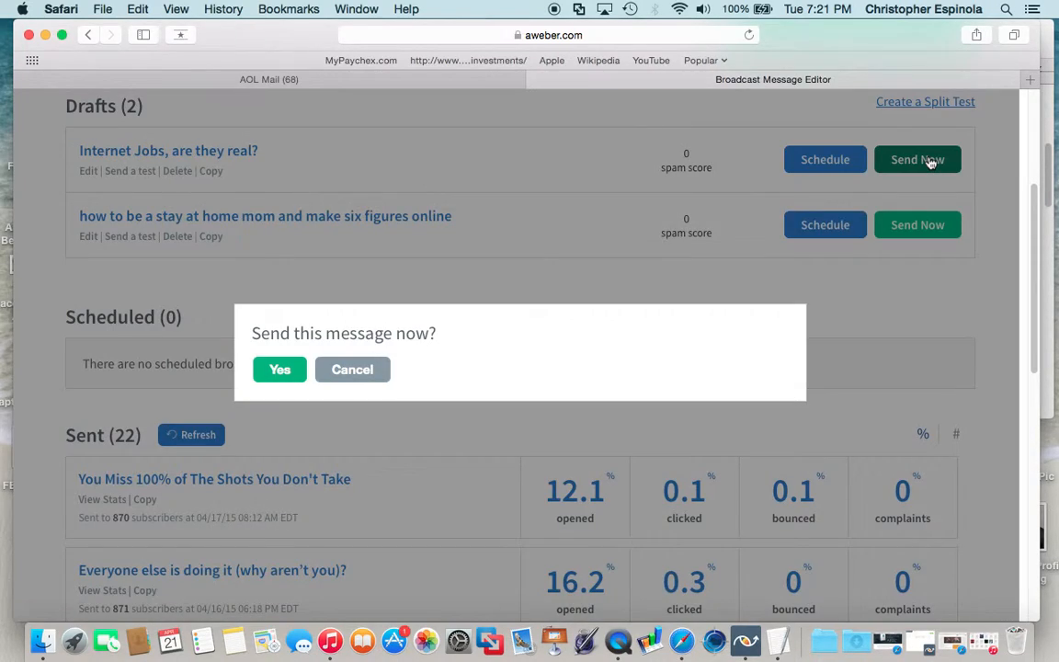
{"action": "left_click", "coordinate": [280, 371]}
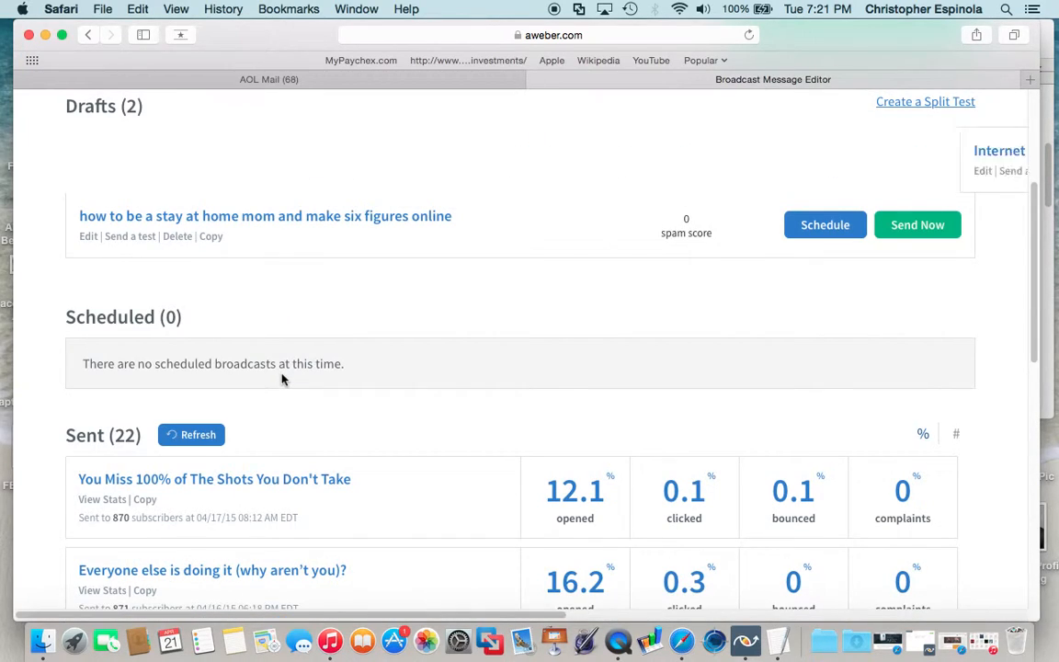
Check the new broadcast's sending status and statistics among the sent broadcasts.
{"action": "scroll", "coordinate": [549, 406], "scroll_direction": "up", "scroll_amount": 1}
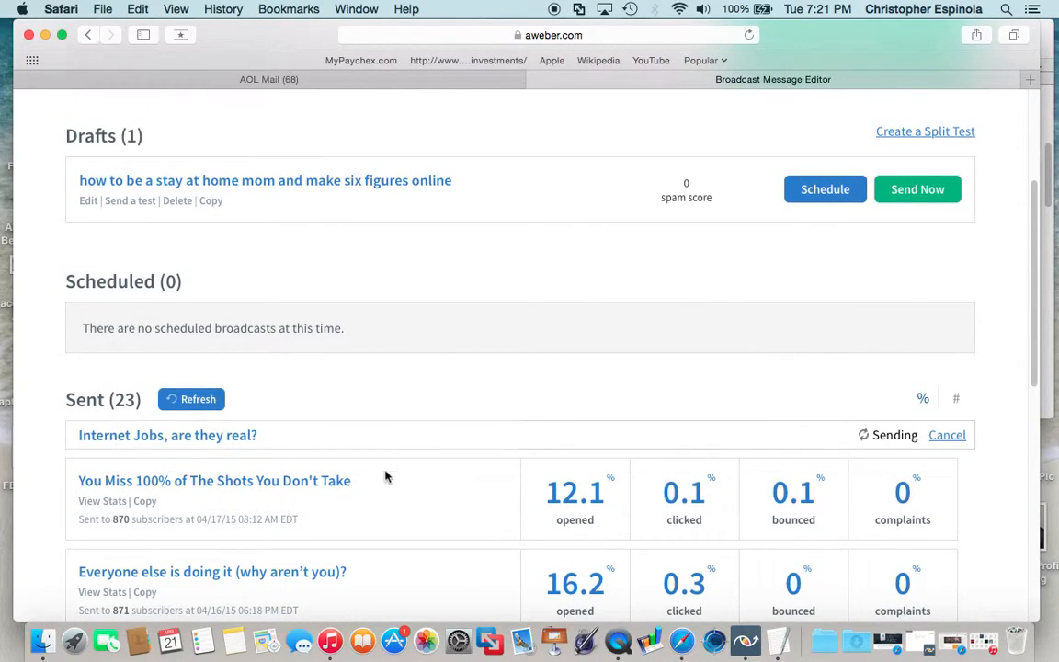
{"action": "scroll", "coordinate": [557, 516], "scroll_direction": "down", "scroll_amount": 10}
{"action": "scroll", "coordinate": [557, 516], "scroll_direction": "up", "scroll_amount": 10}
{"action": "scroll", "coordinate": [560, 359], "scroll_direction": "down", "scroll_amount": 4}
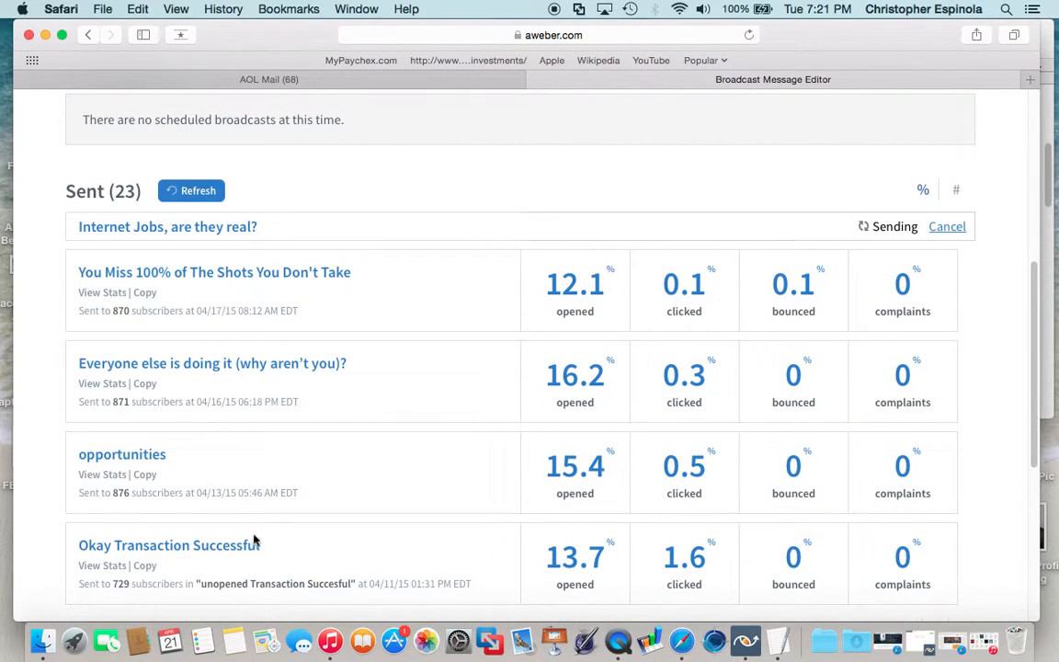
{"action": "scroll", "coordinate": [685, 373], "scroll_direction": "down", "scroll_amount": 2}
{"action": "scroll", "coordinate": [658, 378], "scroll_direction": "up", "scroll_amount": 8}
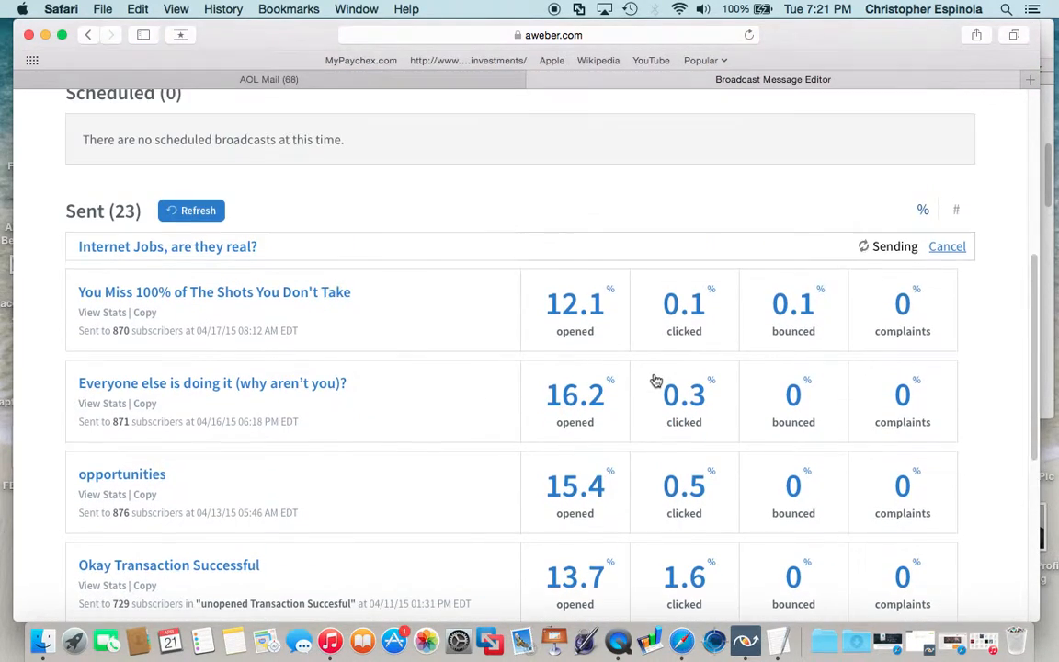
{"action": "scroll", "coordinate": [657, 384], "scroll_direction": "up", "scroll_amount": 2}
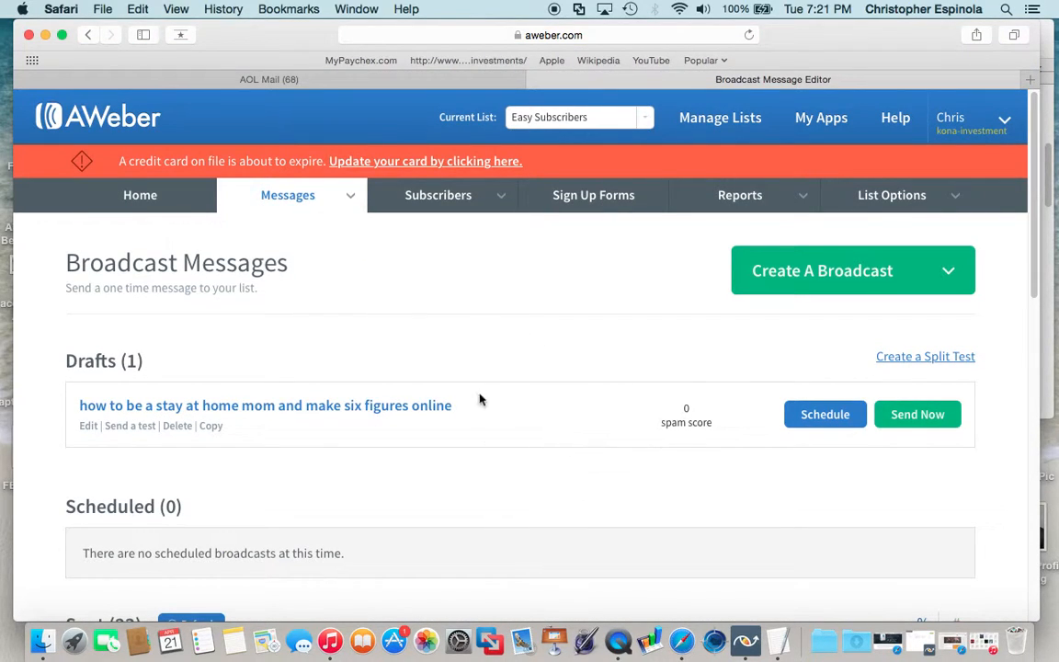
{"action": "scroll", "coordinate": [435, 377], "scroll_direction": "down", "scroll_amount": 2}
{"action": "mouse_move", "coordinate": [285, 129]}
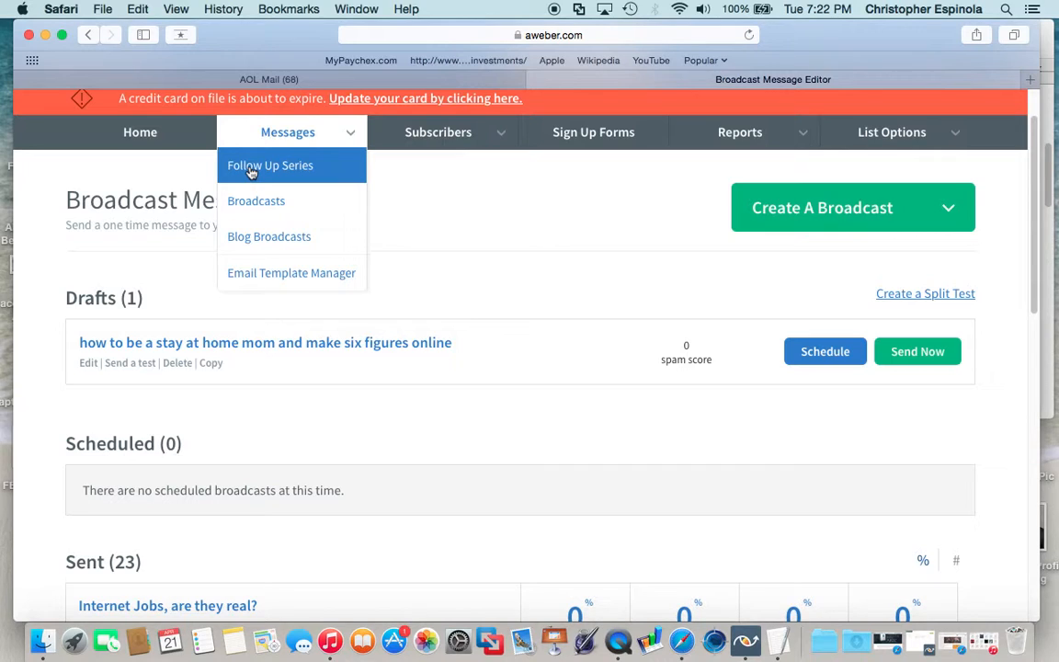
{"action": "scroll", "coordinate": [253, 170], "scroll_direction": "down", "scroll_amount": 3}
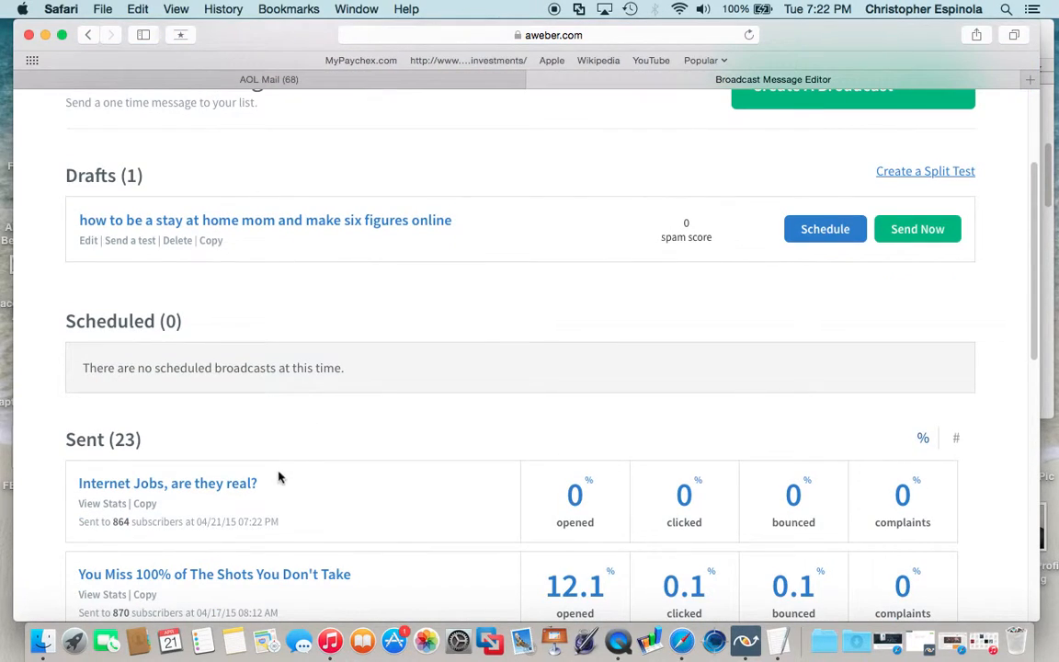
{"action": "scroll", "coordinate": [338, 266], "scroll_direction": "up", "scroll_amount": 5}
Reload the Broadcasts page, show 50 sent broadcasts per page, and look through their open, click, bounce and complaint rates.
{"action": "mouse_move", "coordinate": [280, 197]}
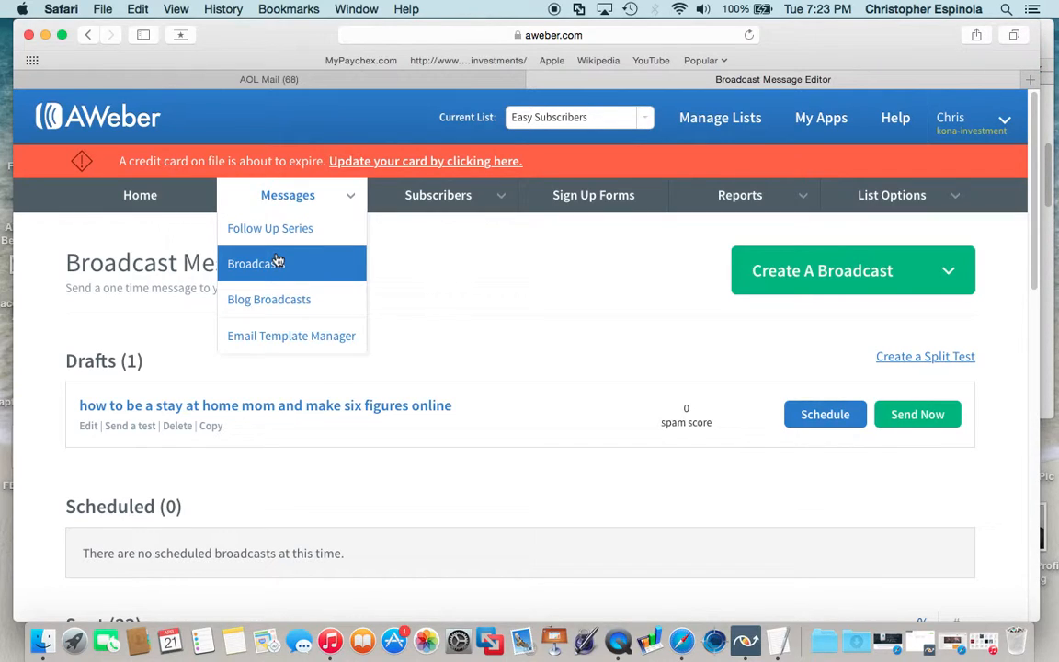
{"action": "left_click", "coordinate": [275, 263]}
{"action": "scroll", "coordinate": [334, 281], "scroll_direction": "down", "scroll_amount": 10}
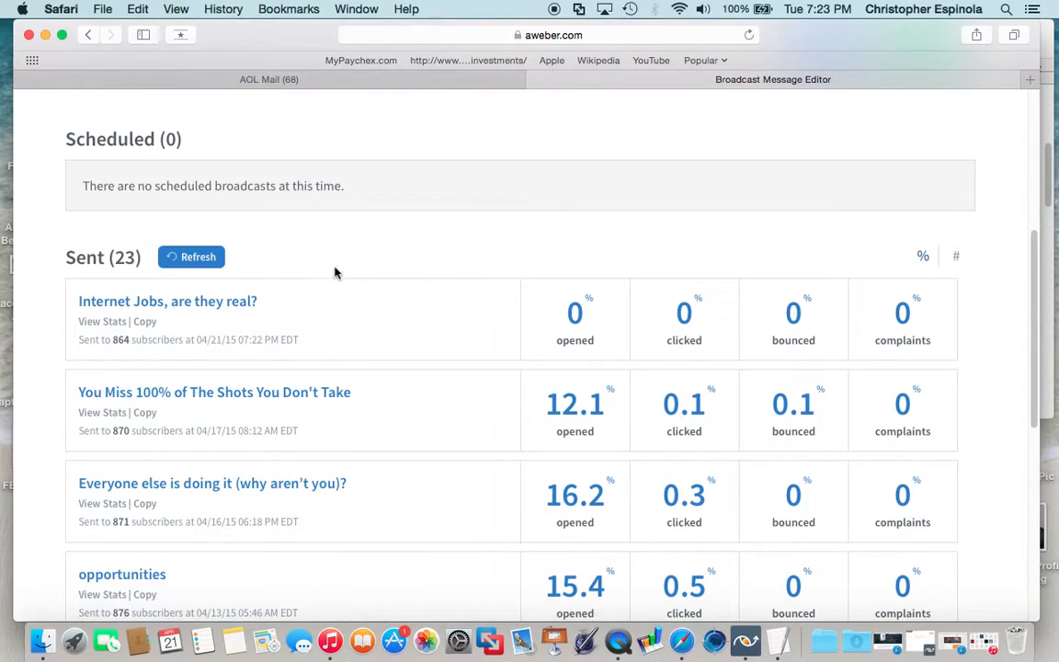
{"action": "scroll", "coordinate": [334, 266], "scroll_direction": "up", "scroll_amount": 3}
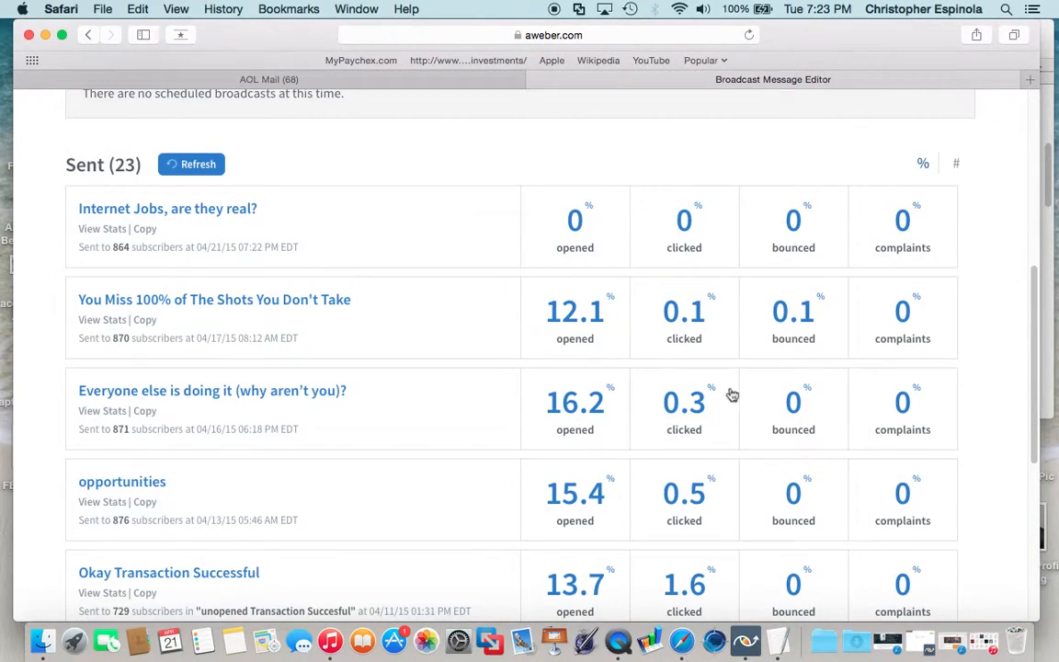
{"action": "scroll", "coordinate": [912, 378], "scroll_direction": "down", "scroll_amount": 2}
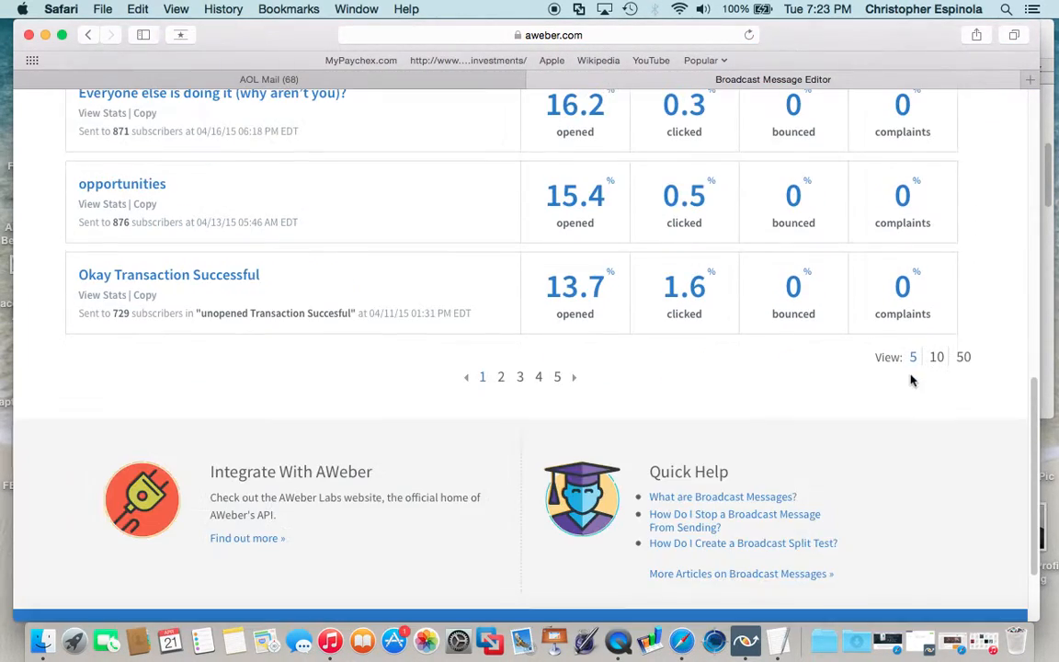
{"action": "left_click", "coordinate": [963, 357]}
{"action": "scroll", "coordinate": [685, 170], "scroll_direction": "down", "scroll_amount": 5}
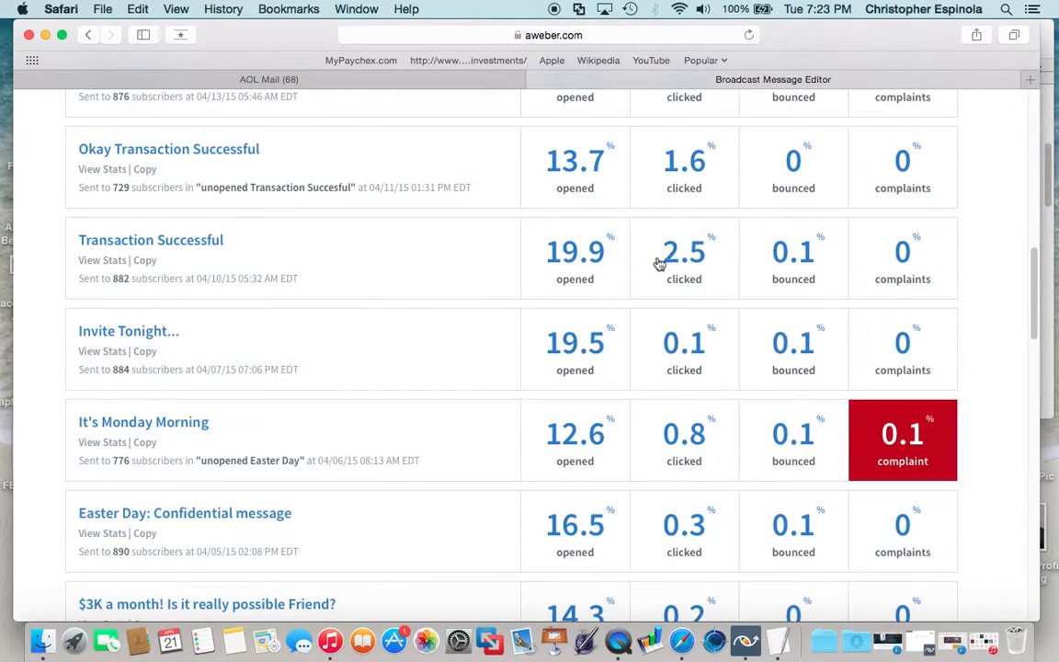
{"action": "scroll", "coordinate": [656, 262], "scroll_direction": "down", "scroll_amount": 6}
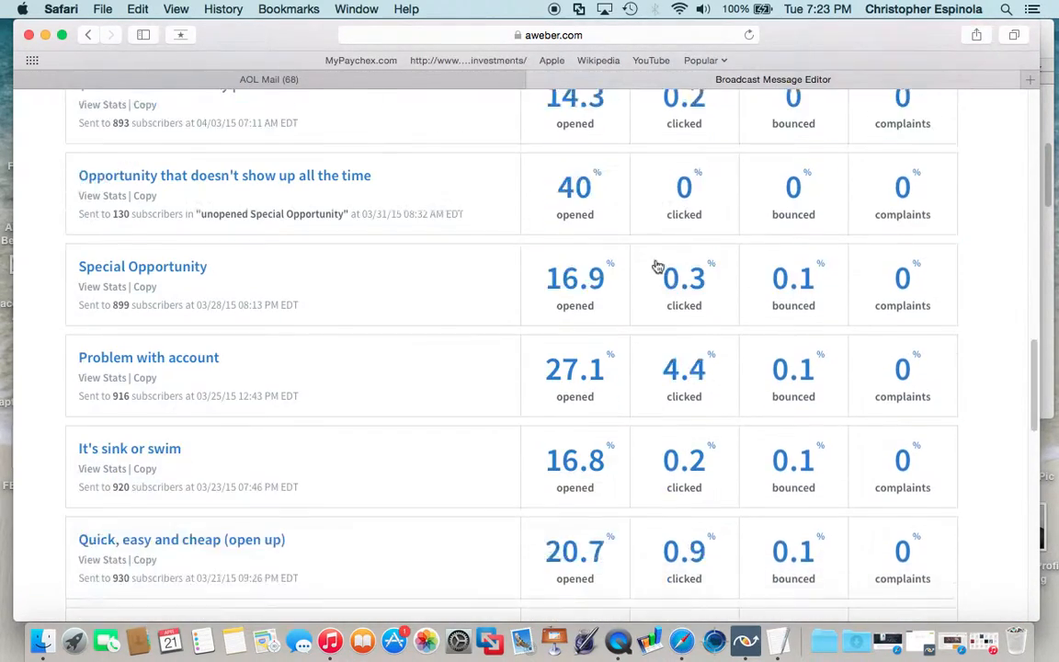
Examine the statistics of the older sent broadcasts down to the earliest one, including those with flagged complaint rates.
{"action": "scroll", "coordinate": [657, 265], "scroll_direction": "down", "scroll_amount": 5}
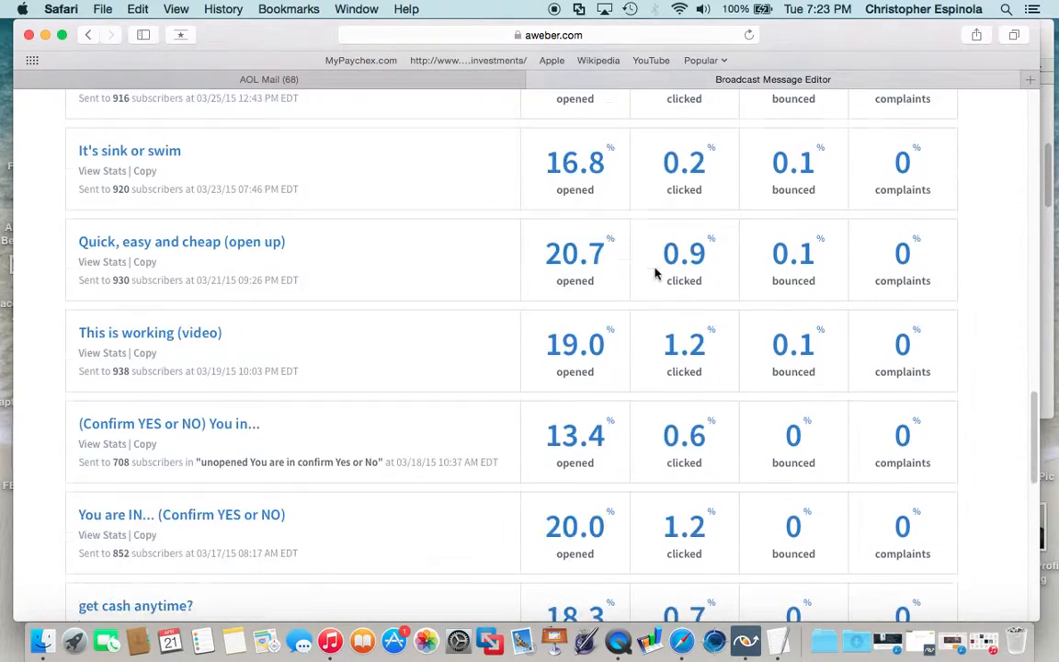
{"action": "scroll", "coordinate": [615, 244], "scroll_direction": "down", "scroll_amount": 3}
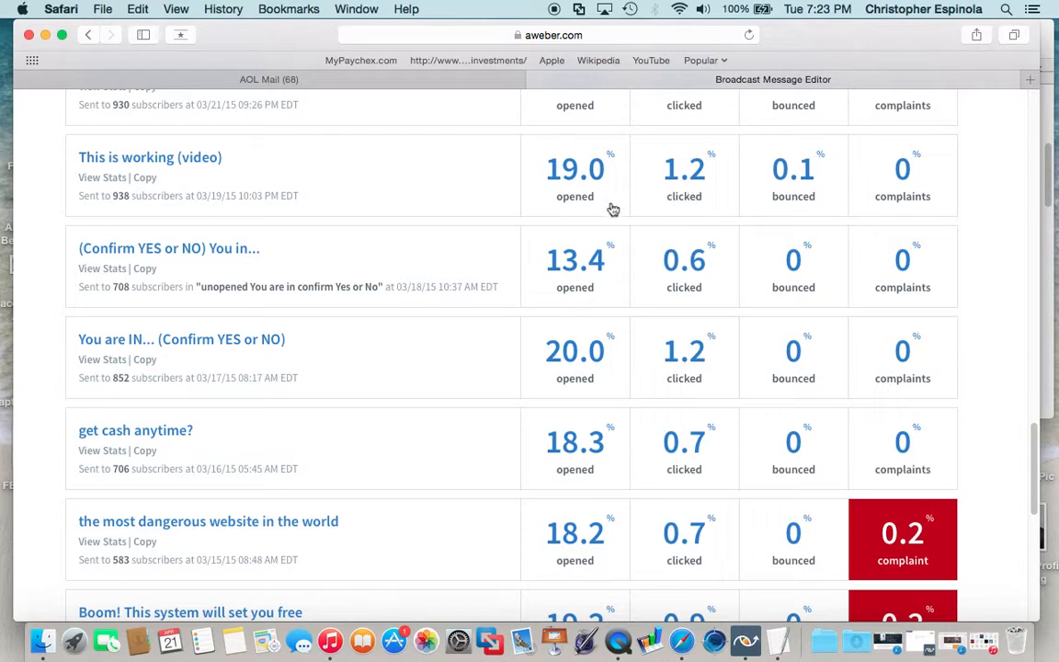
{"action": "scroll", "coordinate": [173, 207], "scroll_direction": "down", "scroll_amount": 6}
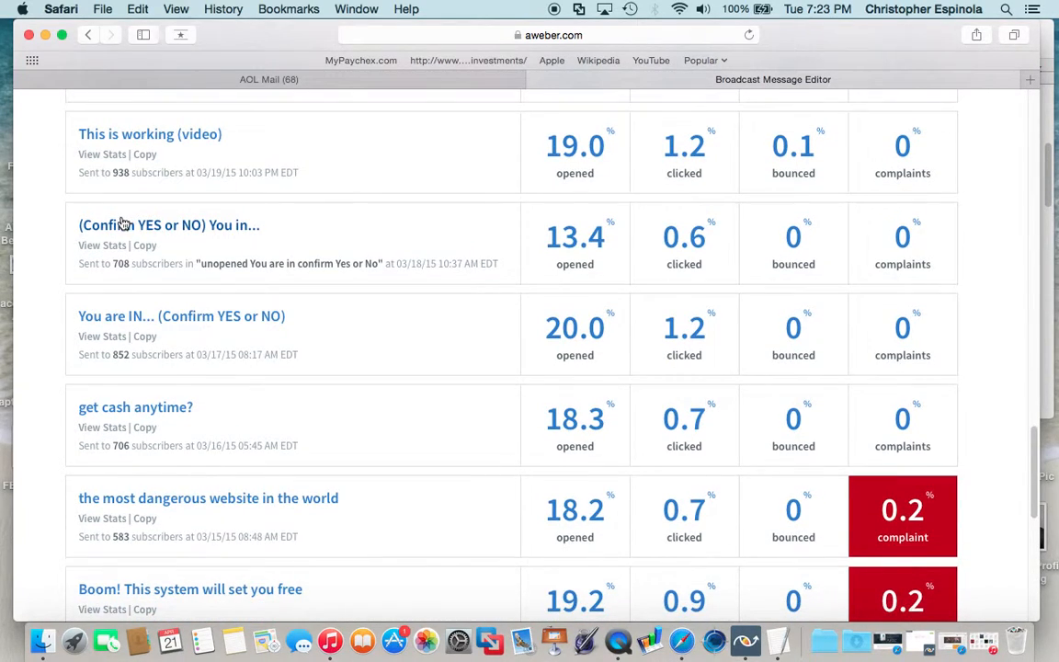
{"action": "scroll", "coordinate": [123, 224], "scroll_direction": "down", "scroll_amount": 5}
{"action": "scroll", "coordinate": [135, 232], "scroll_direction": "up", "scroll_amount": 10}
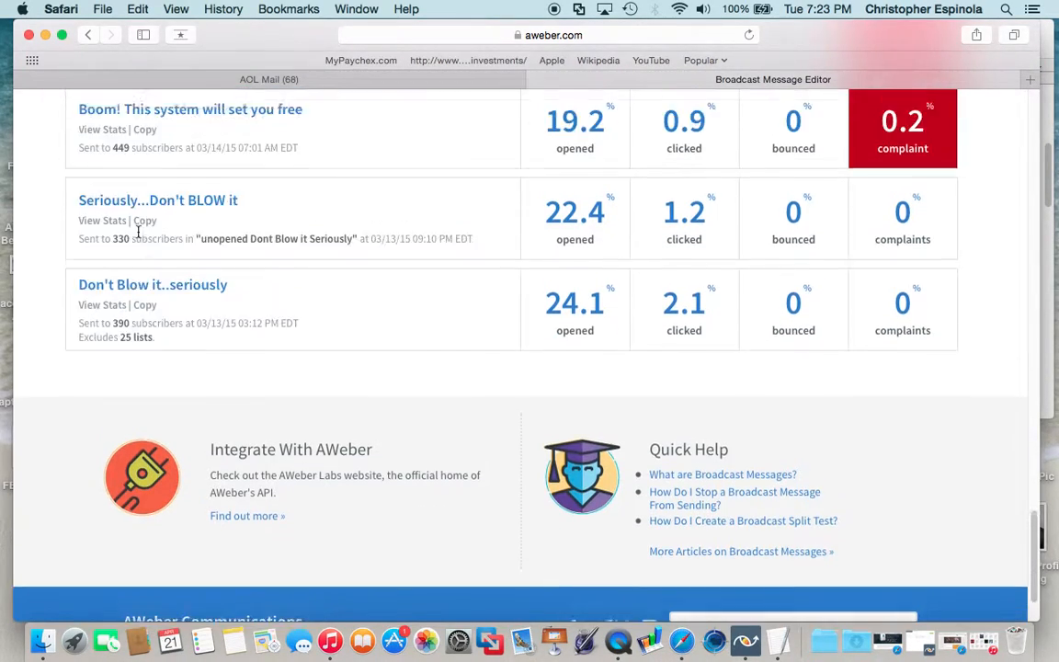
{"action": "scroll", "coordinate": [140, 237], "scroll_direction": "up", "scroll_amount": 15}
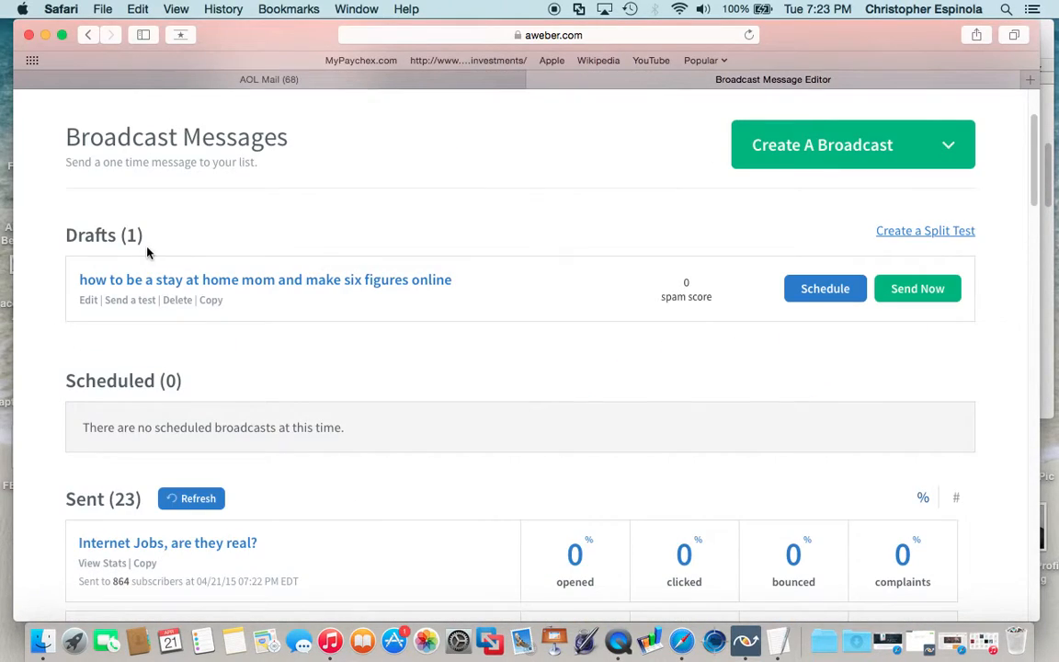
Open the Follow Up Series of the Easy Subscribers list and look over its automated messages.
{"action": "scroll", "coordinate": [144, 243], "scroll_direction": "up", "scroll_amount": 3}
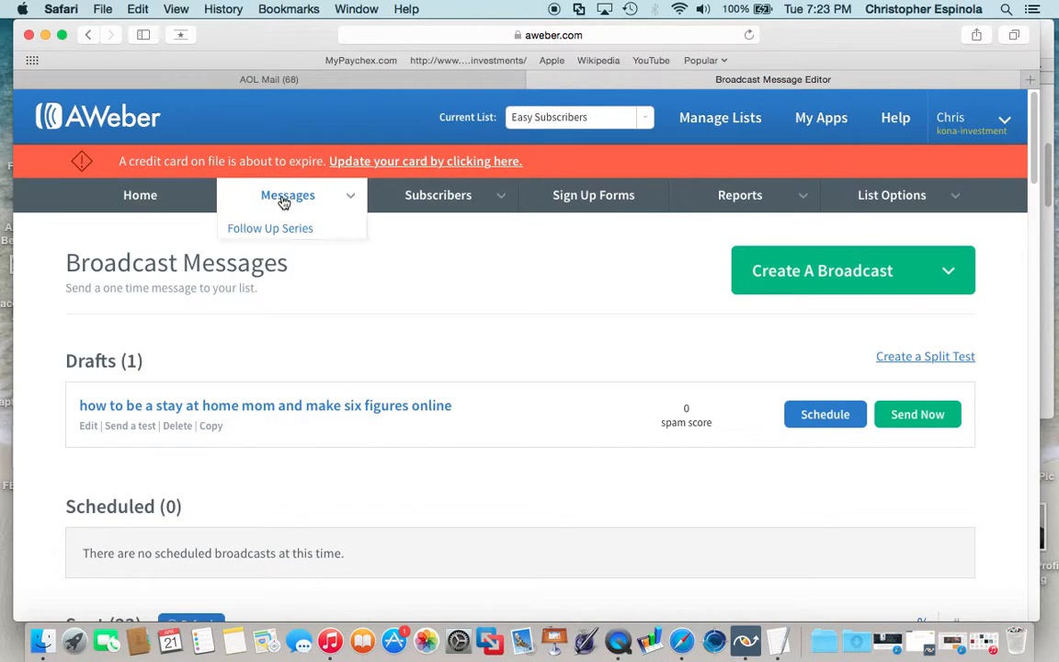
{"action": "mouse_move", "coordinate": [283, 197]}
{"action": "left_click", "coordinate": [280, 228]}
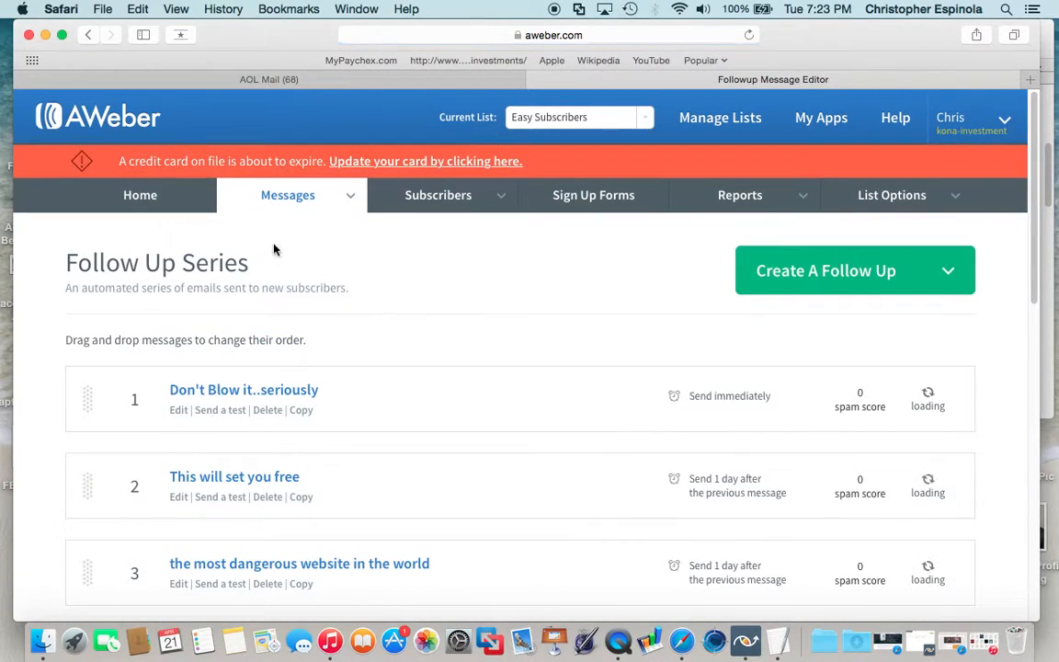
{"action": "scroll", "coordinate": [255, 280], "scroll_direction": "down", "scroll_amount": 10}
{"action": "scroll", "coordinate": [255, 280], "scroll_direction": "up", "scroll_amount": 3}
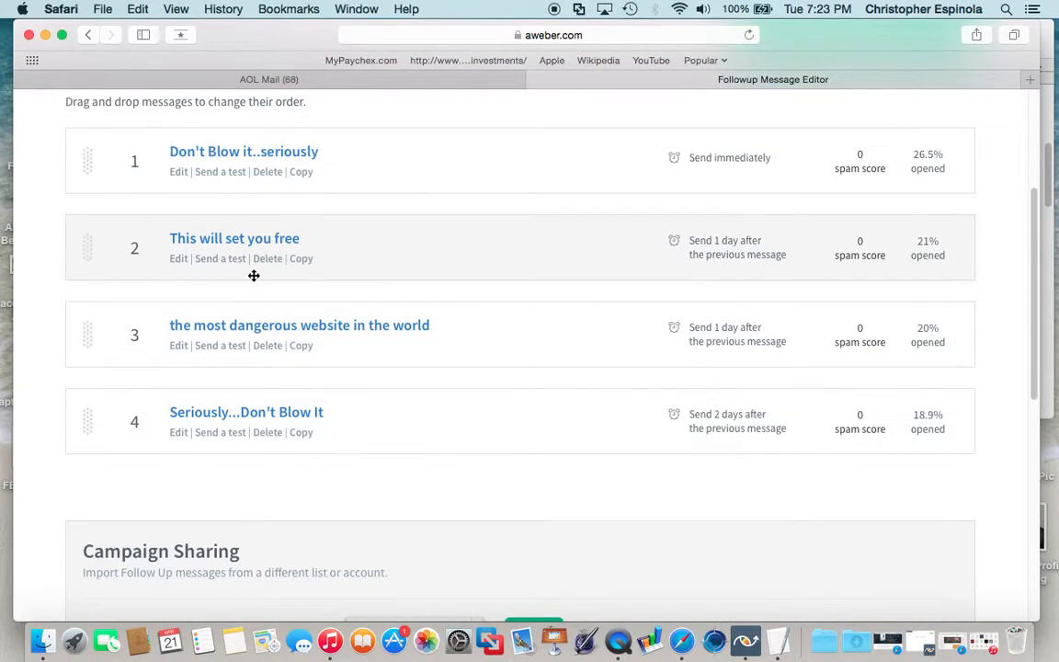
{"action": "scroll", "coordinate": [254, 281], "scroll_direction": "up", "scroll_amount": 2}
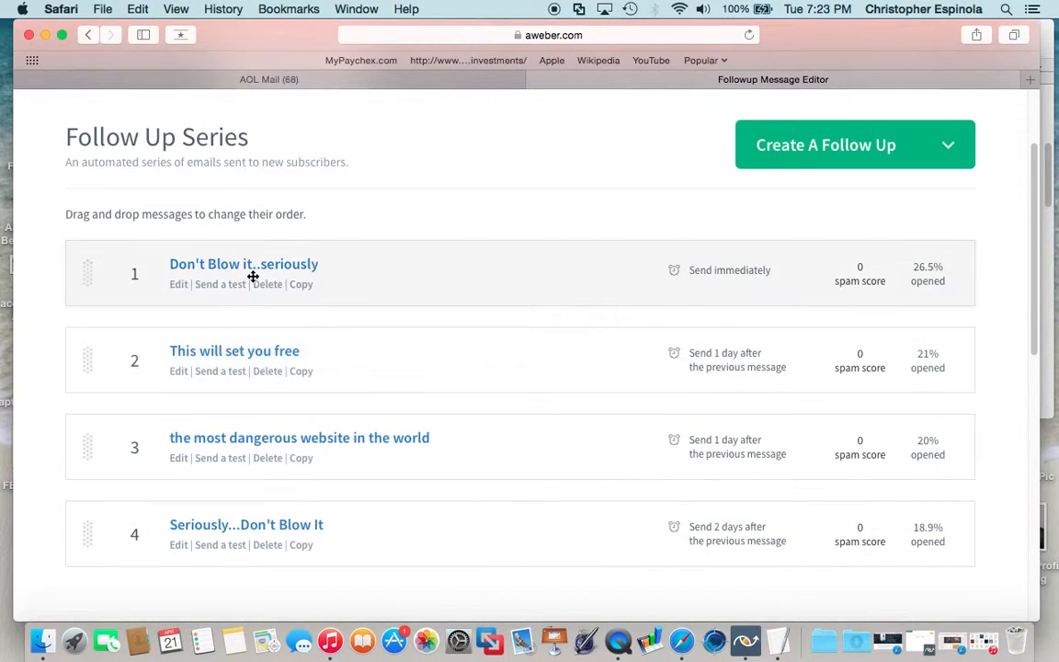
{"action": "scroll", "coordinate": [285, 278], "scroll_direction": "up", "scroll_amount": 3}
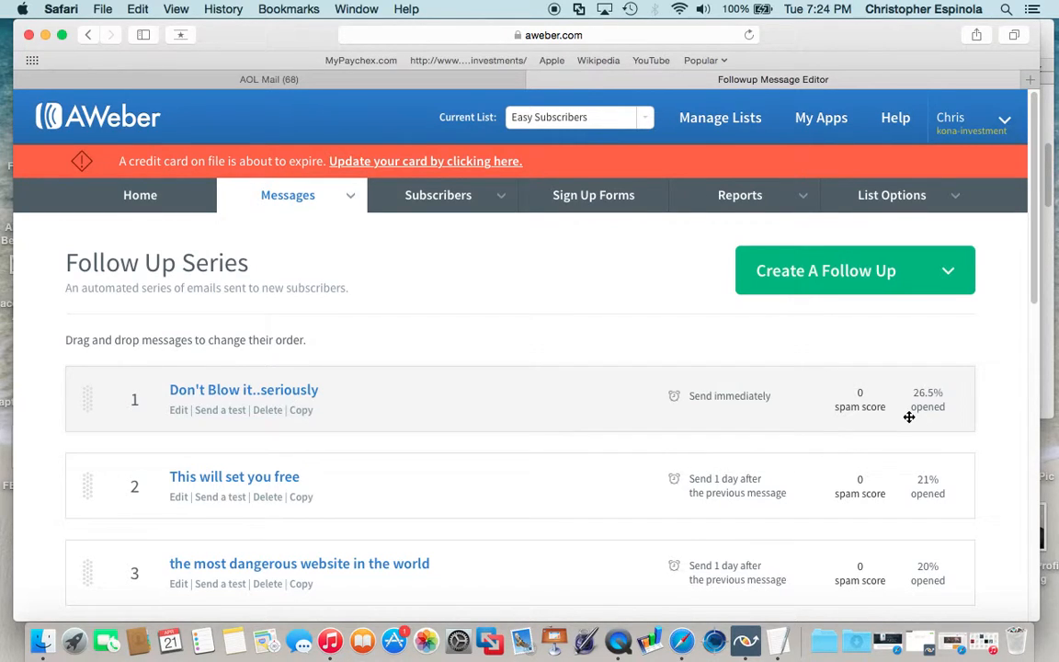
Review the sending delays, spam scores and open rates of the messages in the follow-up series.
{"action": "scroll", "coordinate": [907, 412], "scroll_direction": "down", "scroll_amount": 2}
{"action": "scroll", "coordinate": [775, 465], "scroll_direction": "down", "scroll_amount": 3}
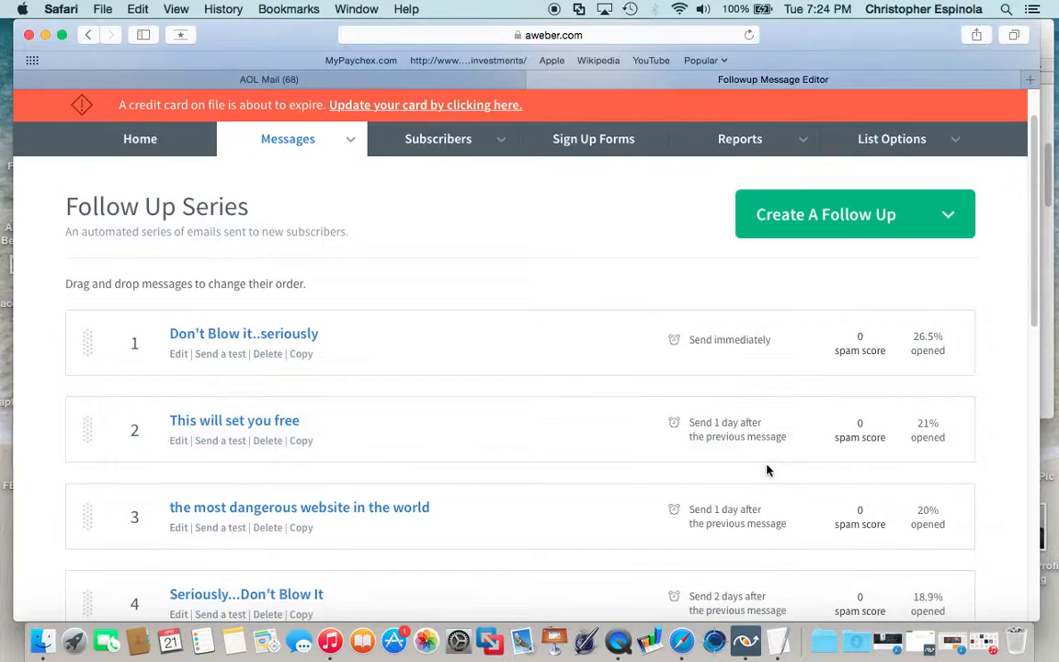
{"action": "scroll", "coordinate": [940, 475], "scroll_direction": "down", "scroll_amount": 4}
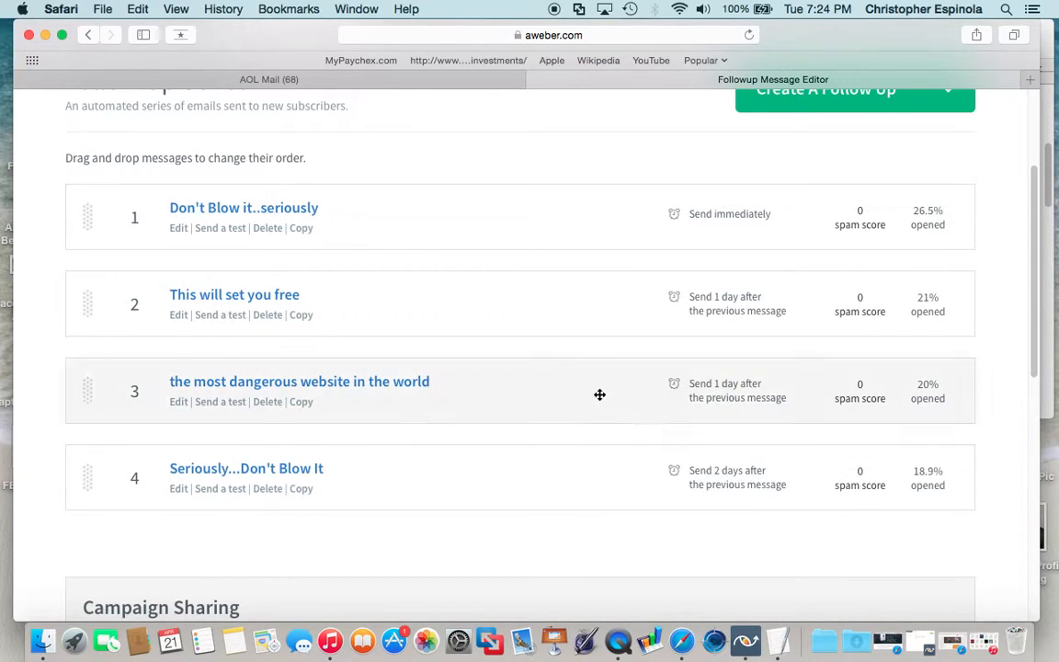
{"action": "scroll", "coordinate": [591, 387], "scroll_direction": "up", "scroll_amount": 1}
{"action": "scroll", "coordinate": [591, 387], "scroll_direction": "up", "scroll_amount": 5}
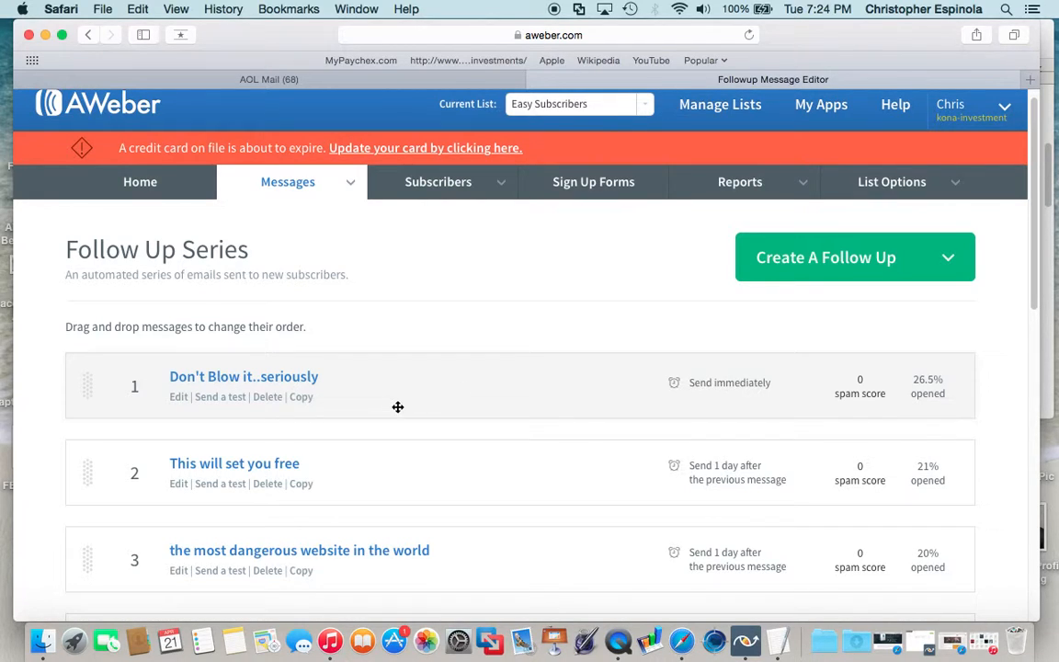
{"action": "scroll", "coordinate": [427, 393], "scroll_direction": "up", "scroll_amount": 1}
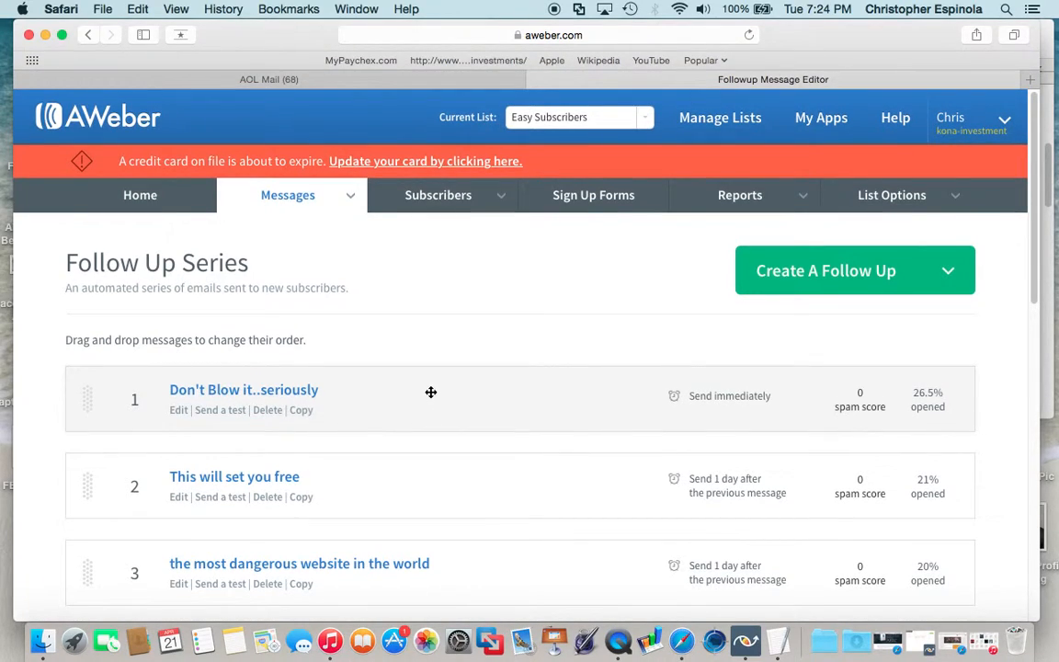